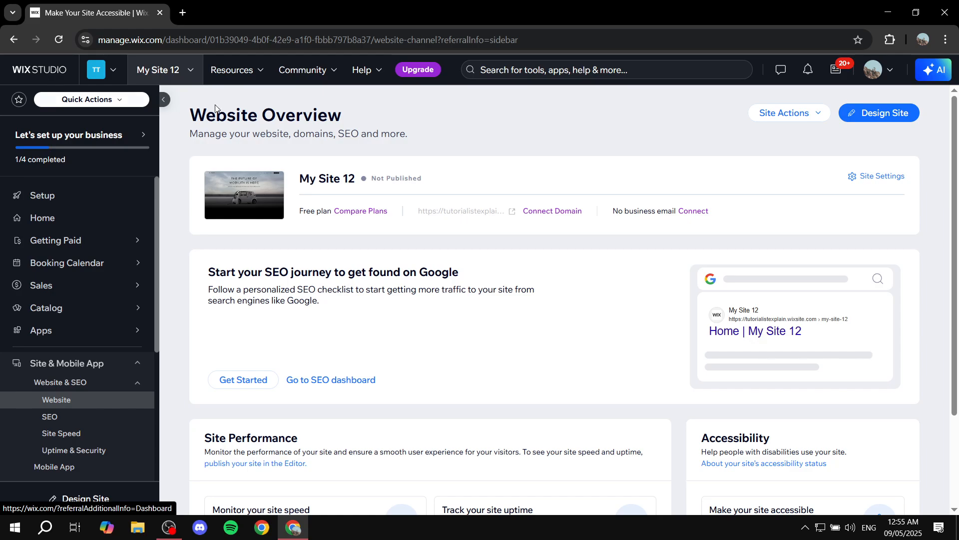
- Open My Site 12 for design and delete all the existing content sections from the Home page
{"action": "left_click", "coordinate": [891, 114]}
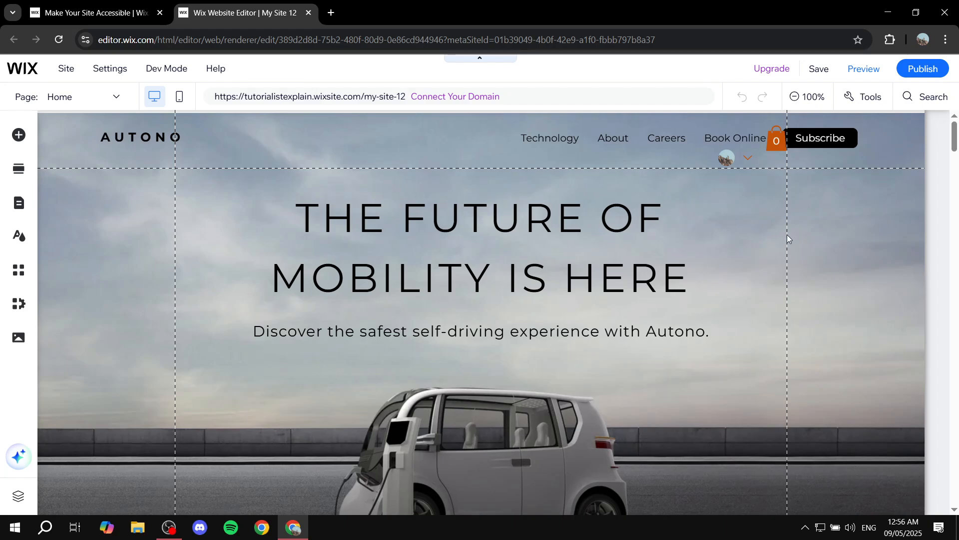
{"action": "left_click", "coordinate": [790, 250]}
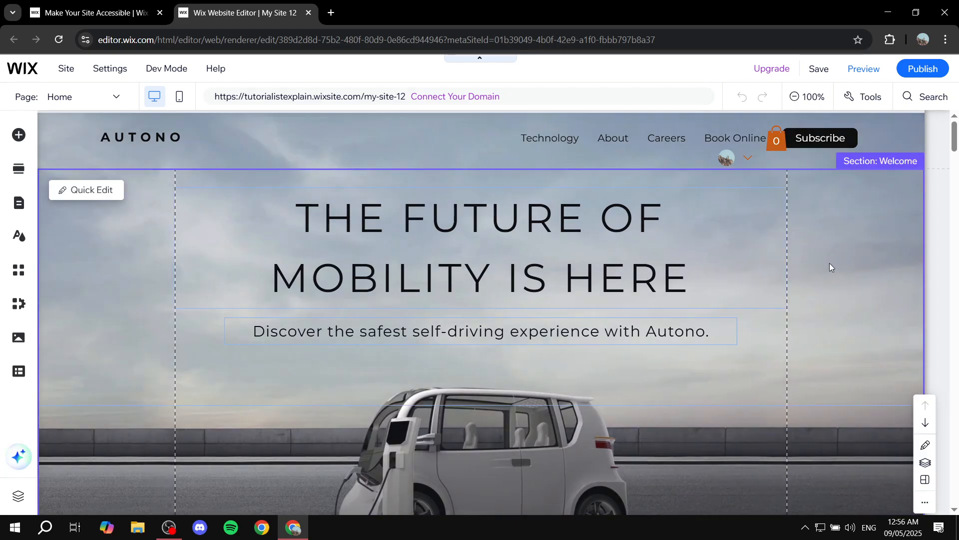
{"action": "key", "text": "Delete"}
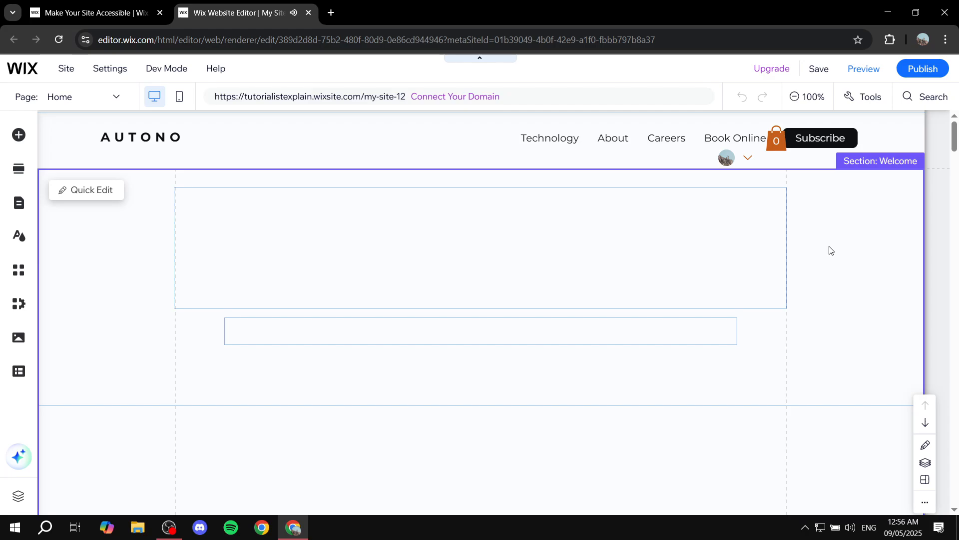
{"action": "left_click", "coordinate": [832, 241]}
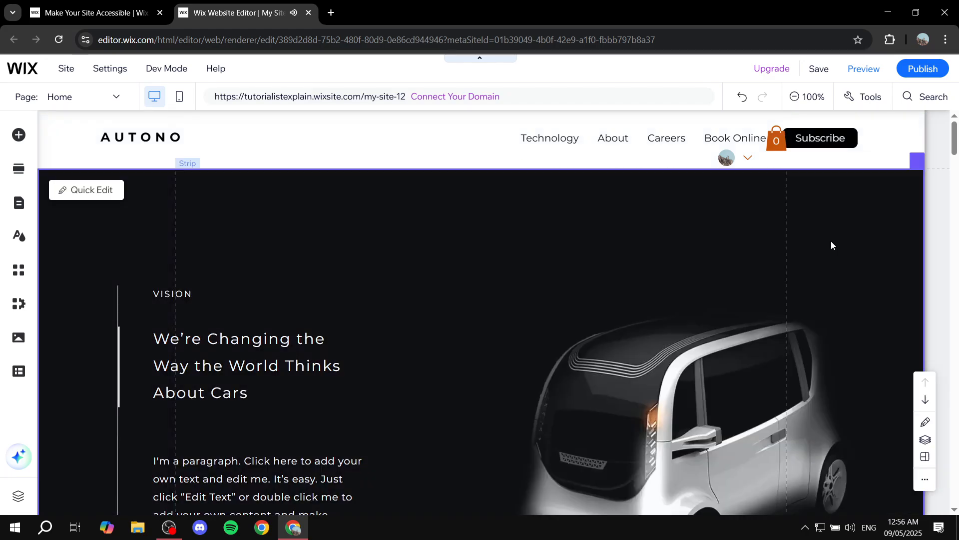
{"action": "key", "text": "Delete"}
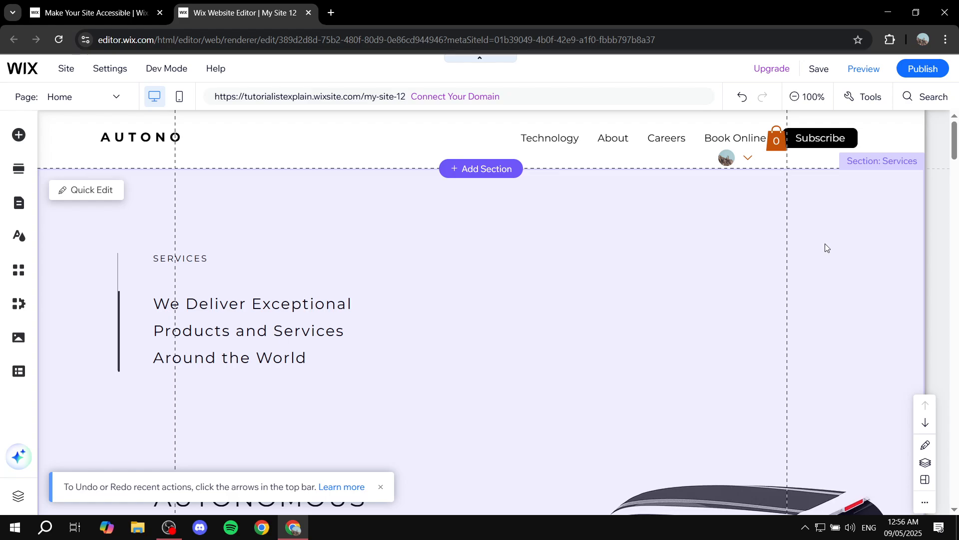
{"action": "left_click", "coordinate": [826, 245]}
{"action": "key", "text": "Delete"}
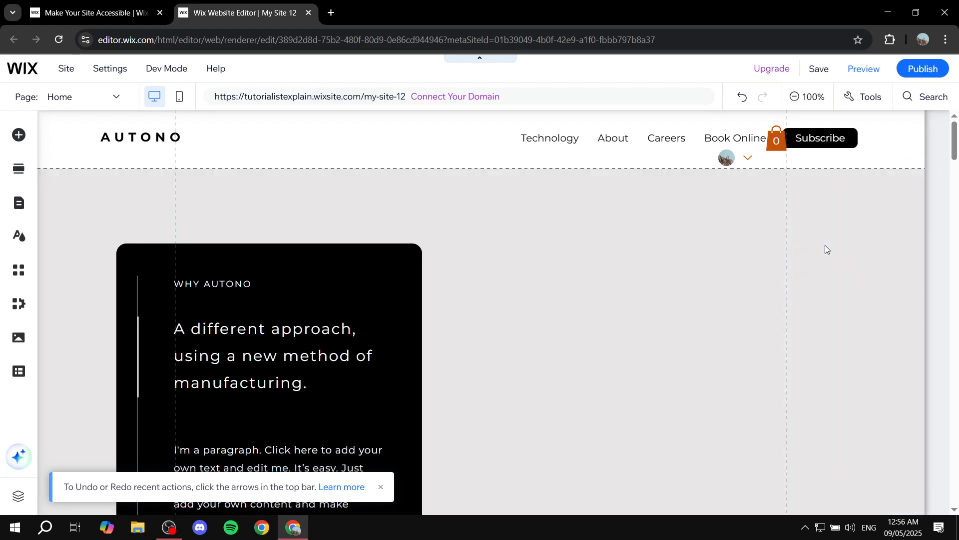
{"action": "left_click", "coordinate": [826, 245]}
{"action": "key", "text": "Delete"}
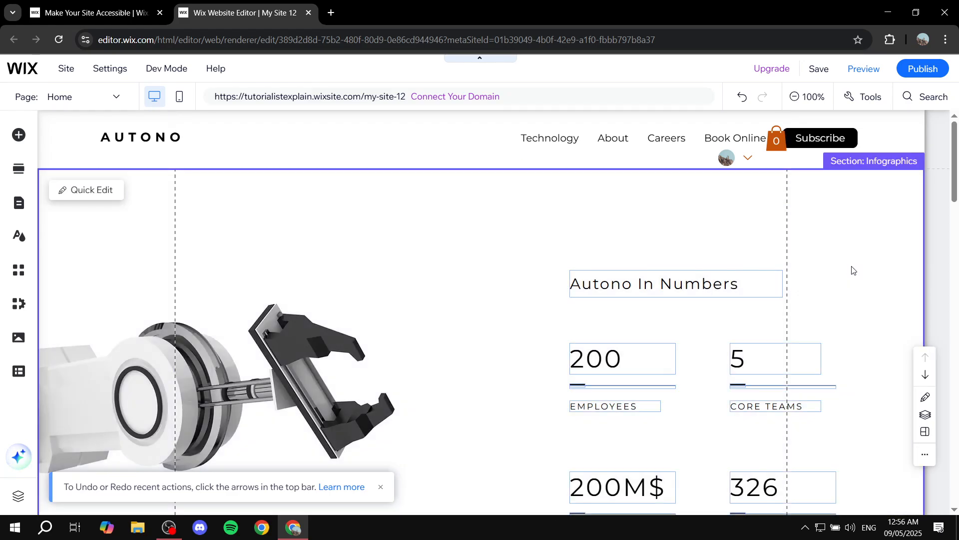
{"action": "key", "text": "Delete"}
{"action": "left_click", "coordinate": [851, 266]}
{"action": "key", "text": "Delete"}
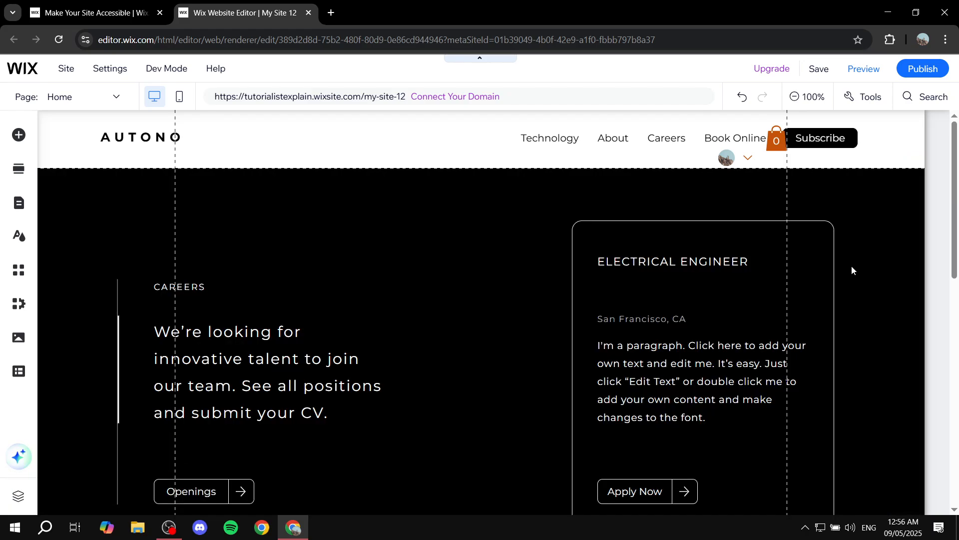
{"action": "left_click", "coordinate": [851, 265]}
{"action": "key", "text": "Delete"}
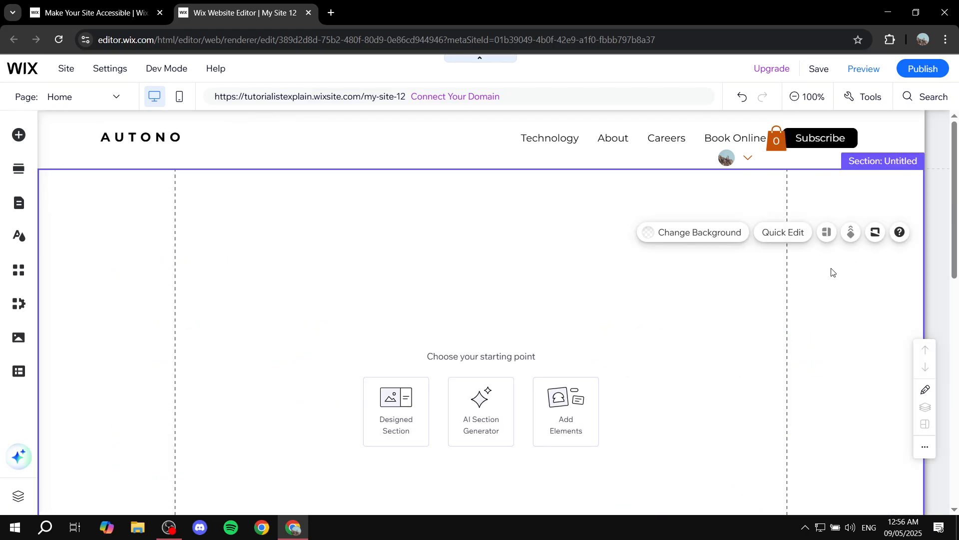
{"action": "key", "text": "Delete"}
- Set the blank section's background to the Snowy Mountain video
{"action": "scroll", "coordinate": [728, 287], "scroll_direction": "down", "scroll_amount": 5}
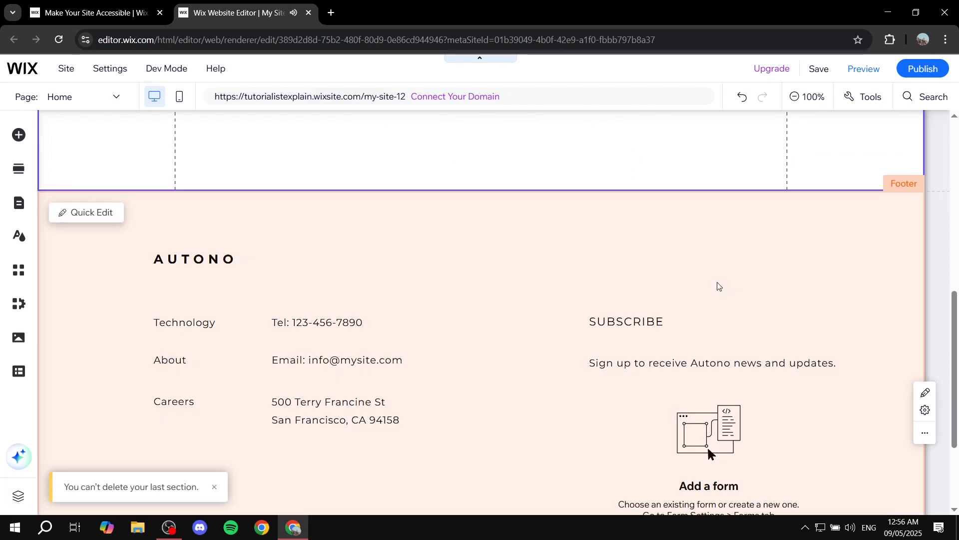
{"action": "scroll", "coordinate": [707, 302], "scroll_direction": "down", "scroll_amount": 3}
{"action": "scroll", "coordinate": [715, 284], "scroll_direction": "up", "scroll_amount": 10}
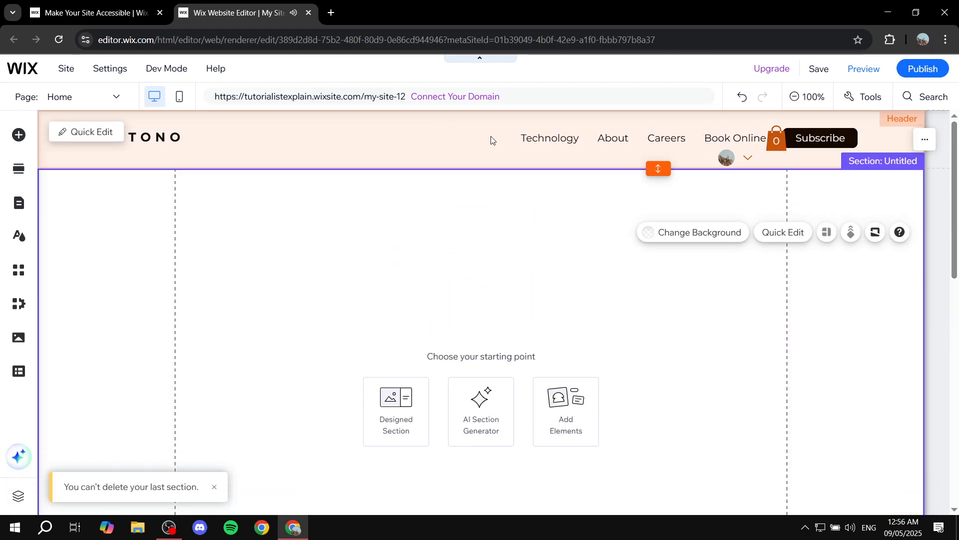
{"action": "scroll", "coordinate": [636, 354], "scroll_direction": "down", "scroll_amount": 10}
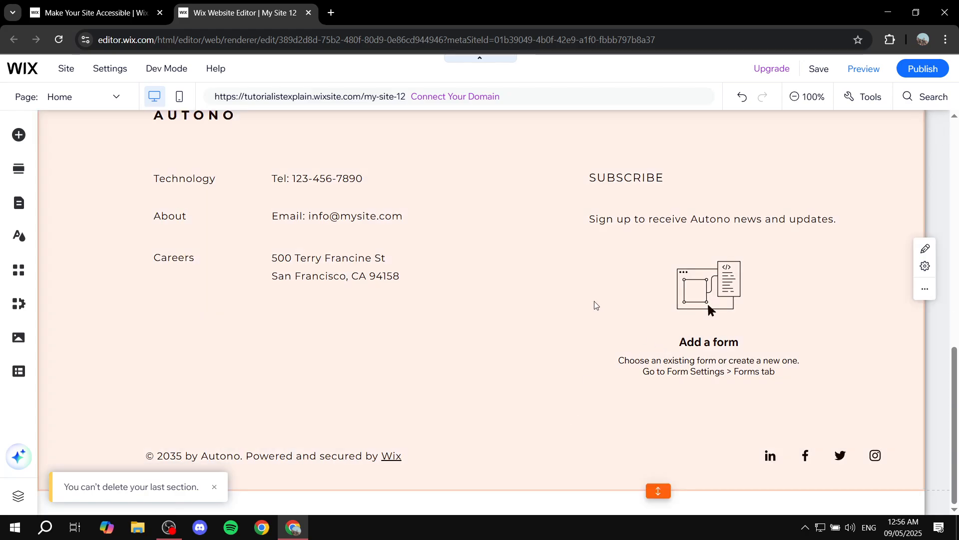
{"action": "scroll", "coordinate": [649, 300], "scroll_direction": "up", "scroll_amount": 5}
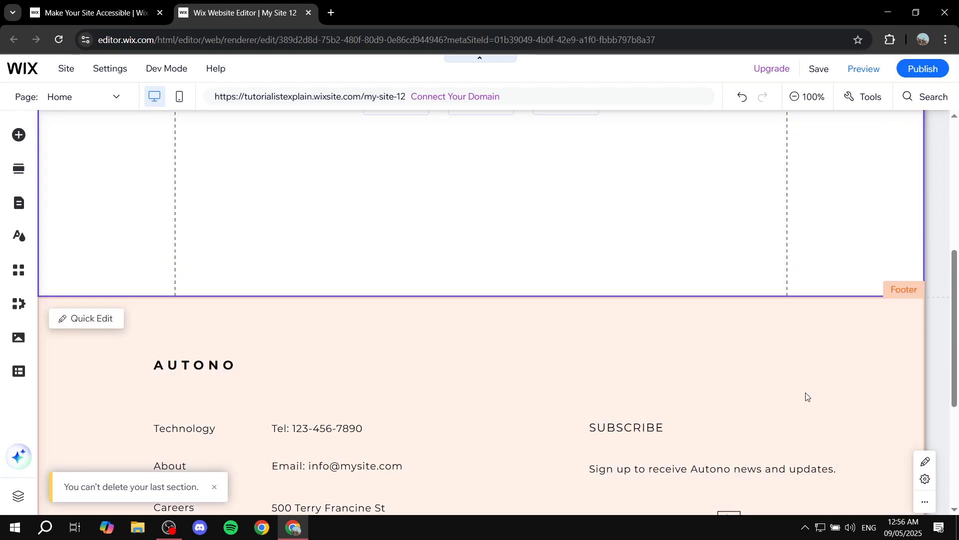
{"action": "scroll", "coordinate": [582, 255], "scroll_direction": "up", "scroll_amount": 7}
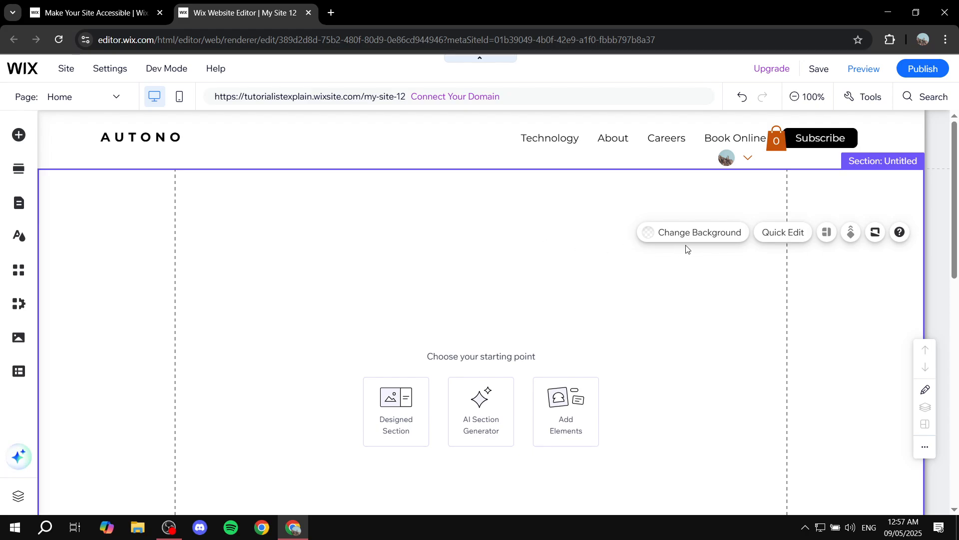
{"action": "left_click", "coordinate": [691, 233]}
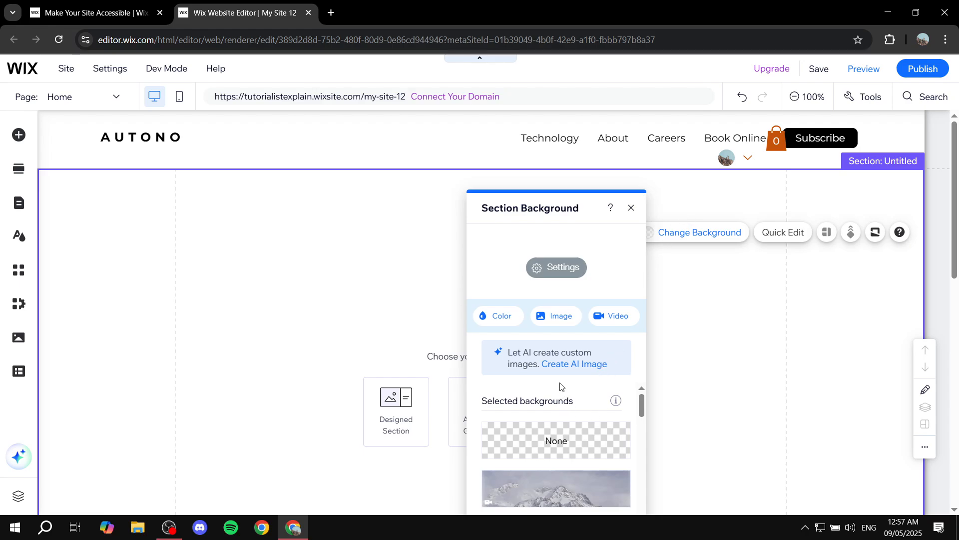
{"action": "scroll", "coordinate": [560, 385], "scroll_direction": "down", "scroll_amount": 3}
{"action": "scroll", "coordinate": [570, 429], "scroll_direction": "up", "scroll_amount": 2}
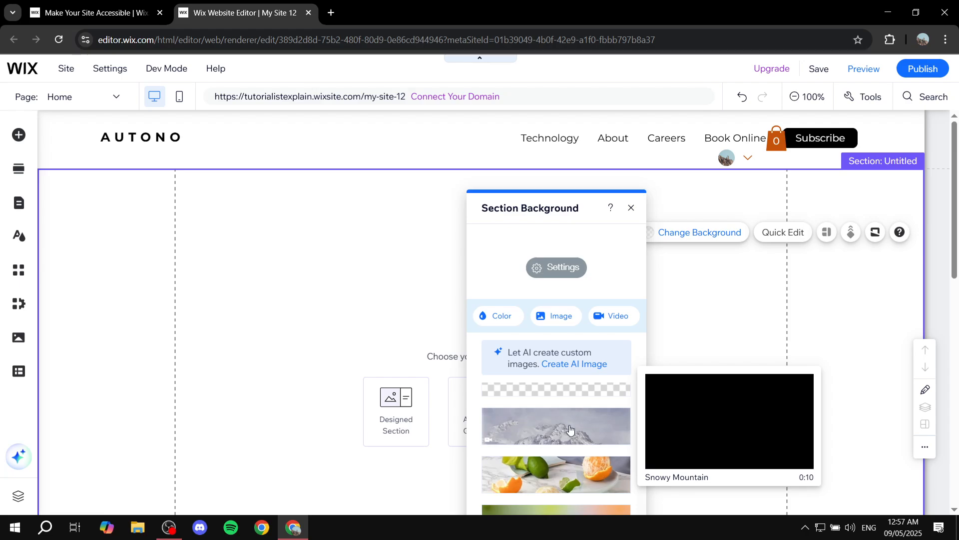
{"action": "left_click", "coordinate": [570, 428]}
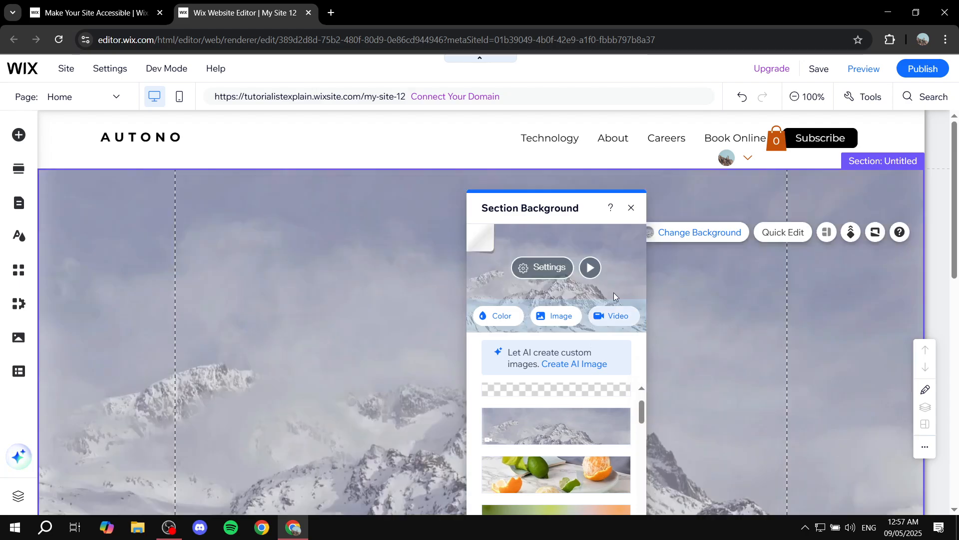
{"action": "left_click", "coordinate": [632, 208]}
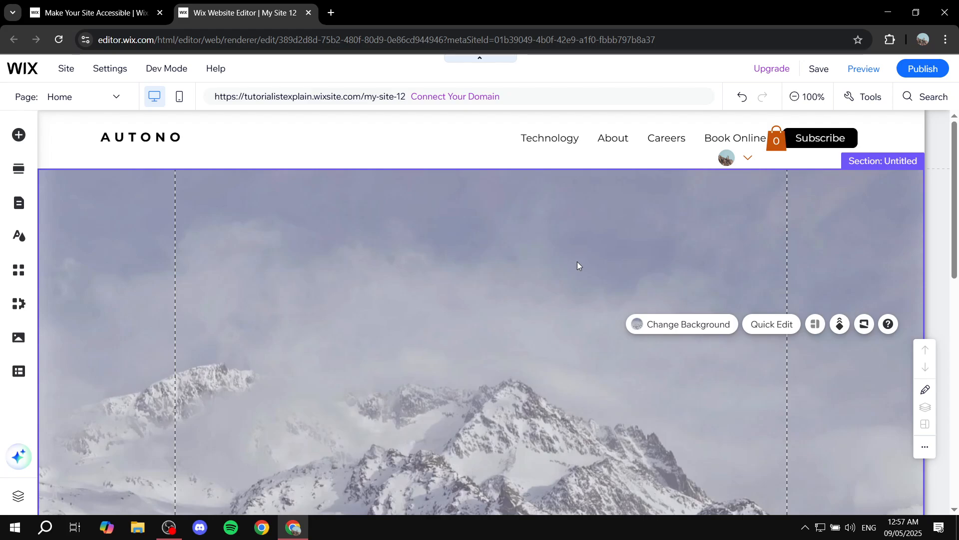
- Add three blank sections between the snowy mountain section and the footer
{"action": "scroll", "coordinate": [476, 294], "scroll_direction": "down", "scroll_amount": 4}
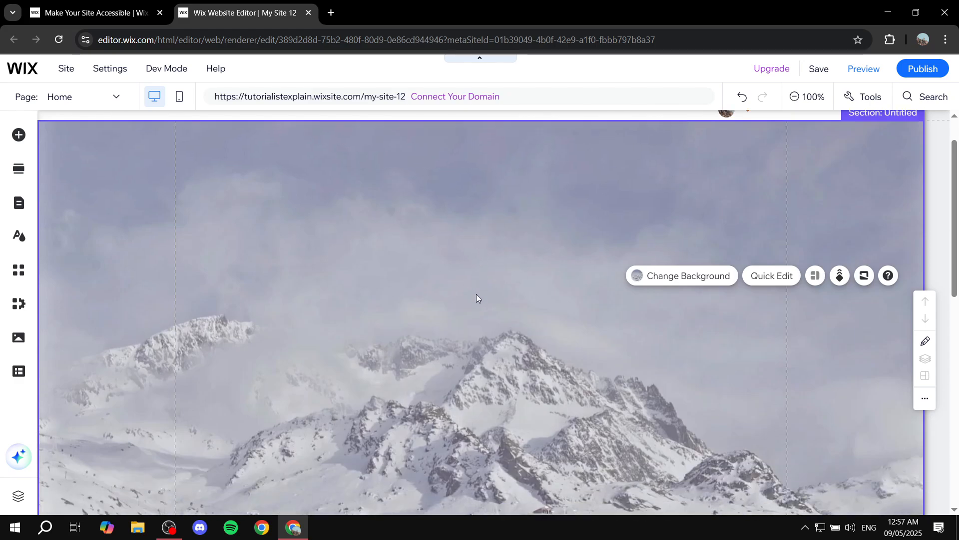
{"action": "scroll", "coordinate": [456, 266], "scroll_direction": "down", "scroll_amount": 3}
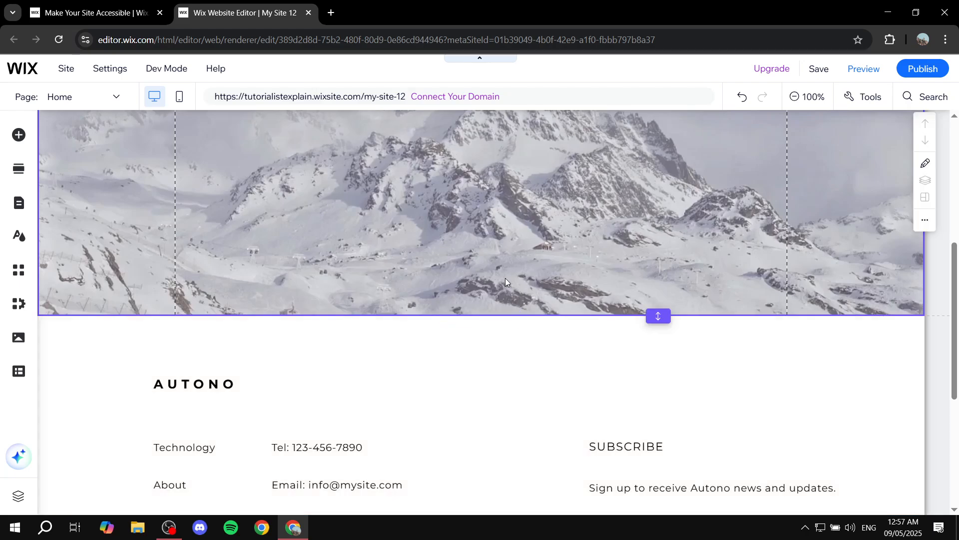
{"action": "mouse_move", "coordinate": [505, 301]}
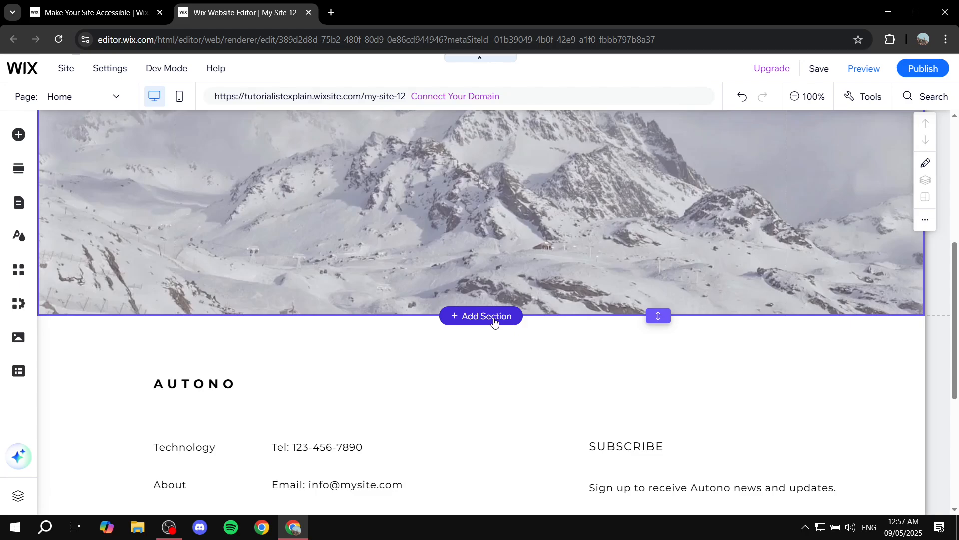
{"action": "scroll", "coordinate": [334, 286], "scroll_direction": "up", "scroll_amount": 5}
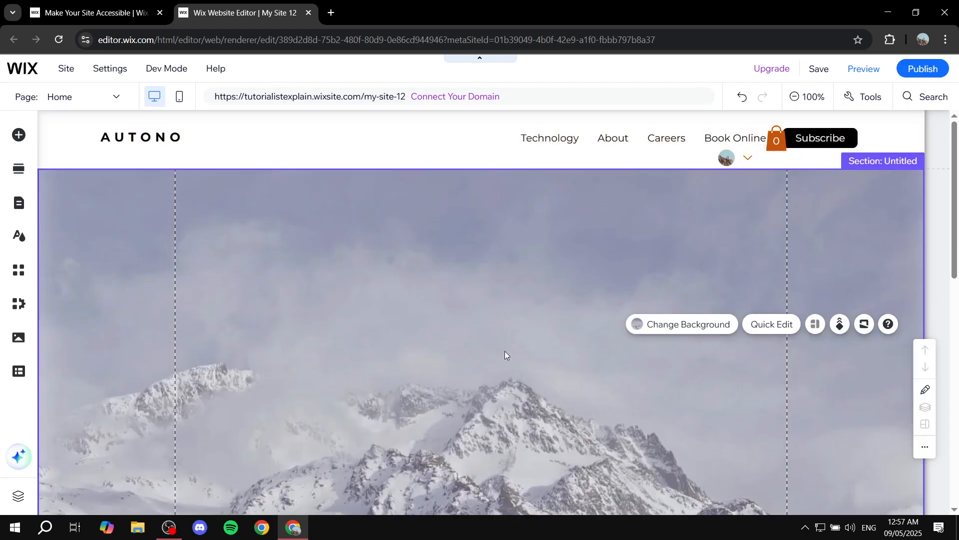
{"action": "scroll", "coordinate": [535, 300], "scroll_direction": "down", "scroll_amount": 5}
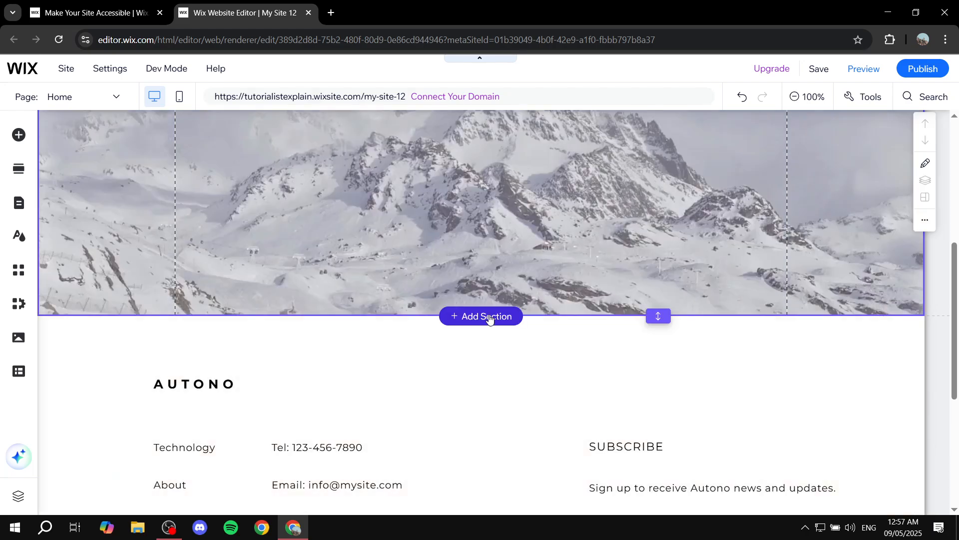
{"action": "left_click", "coordinate": [490, 318]}
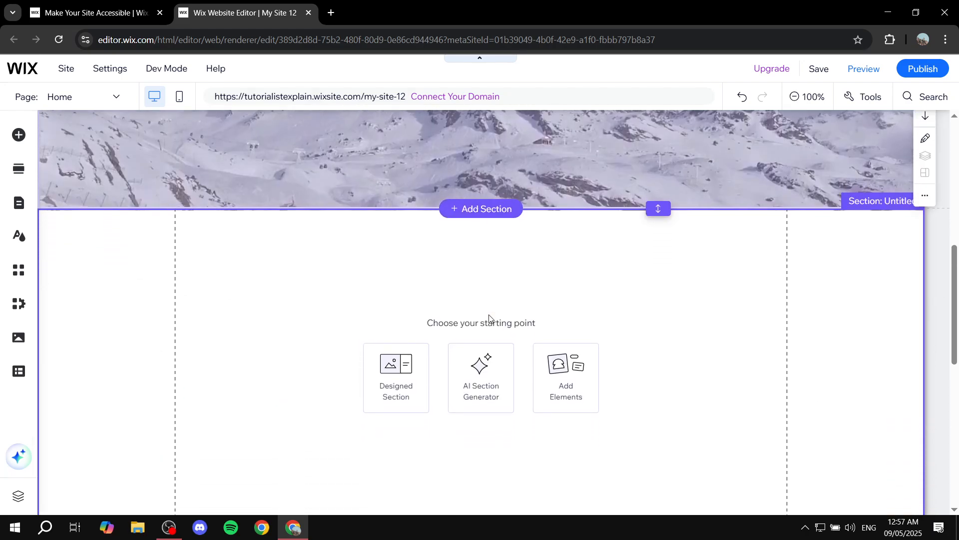
{"action": "left_click", "coordinate": [483, 467]}
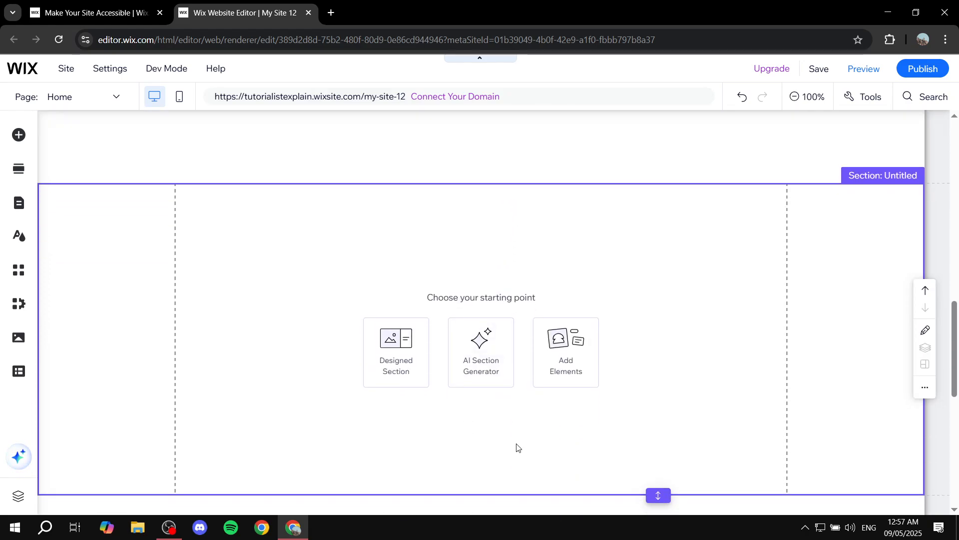
{"action": "left_click", "coordinate": [488, 468]}
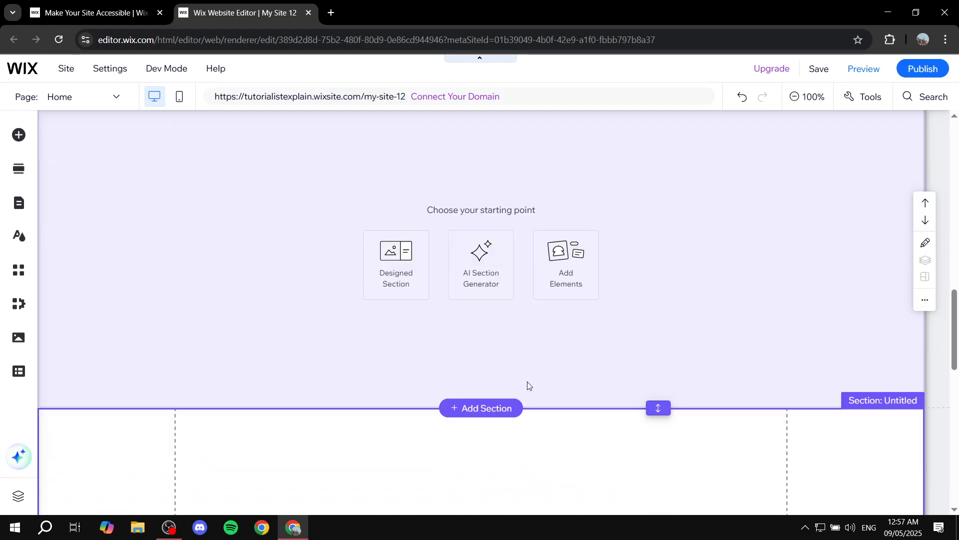
- Place the black Classic strip in the first blank section and align it with the section's upper edge
{"action": "scroll", "coordinate": [545, 299], "scroll_direction": "up", "scroll_amount": 10}
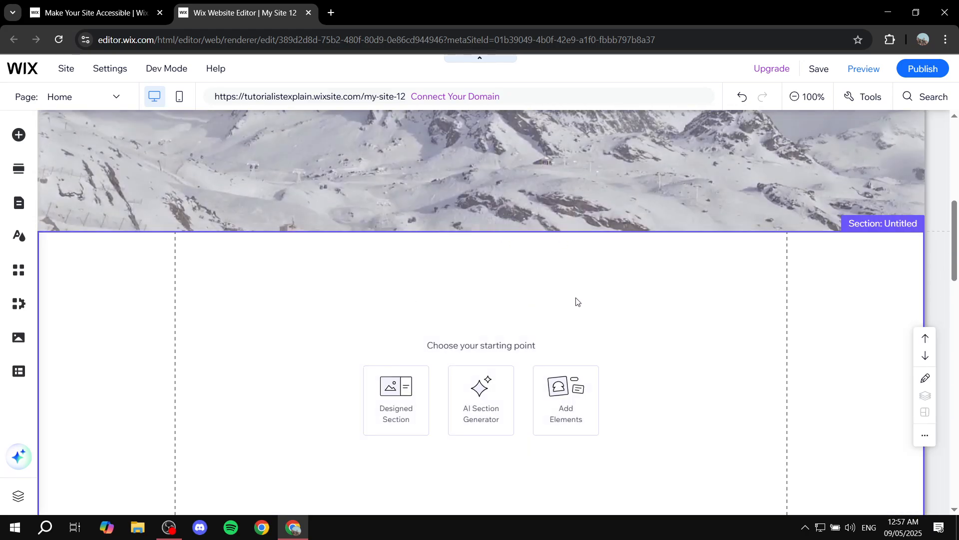
{"action": "left_click", "coordinate": [575, 305]}
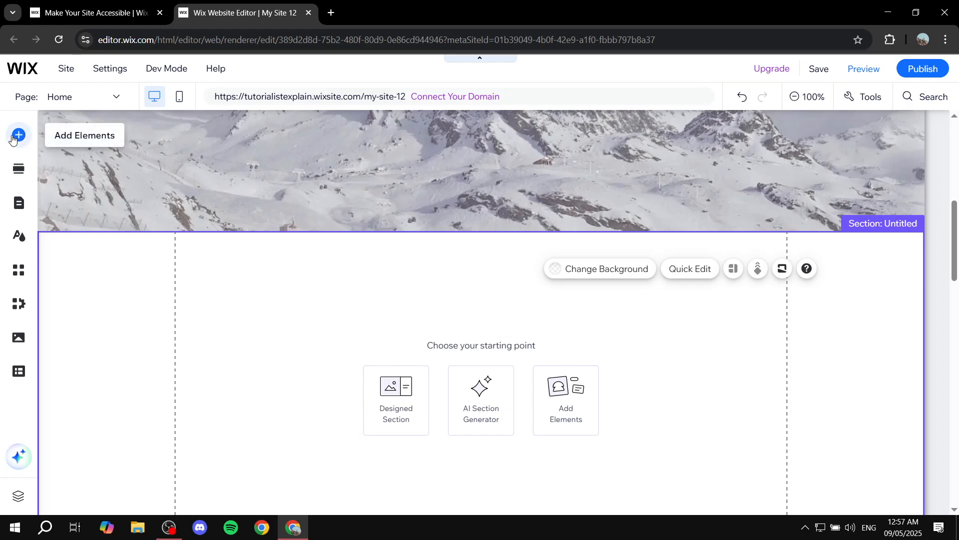
{"action": "left_click", "coordinate": [16, 136]}
{"action": "left_click", "coordinate": [67, 207]}
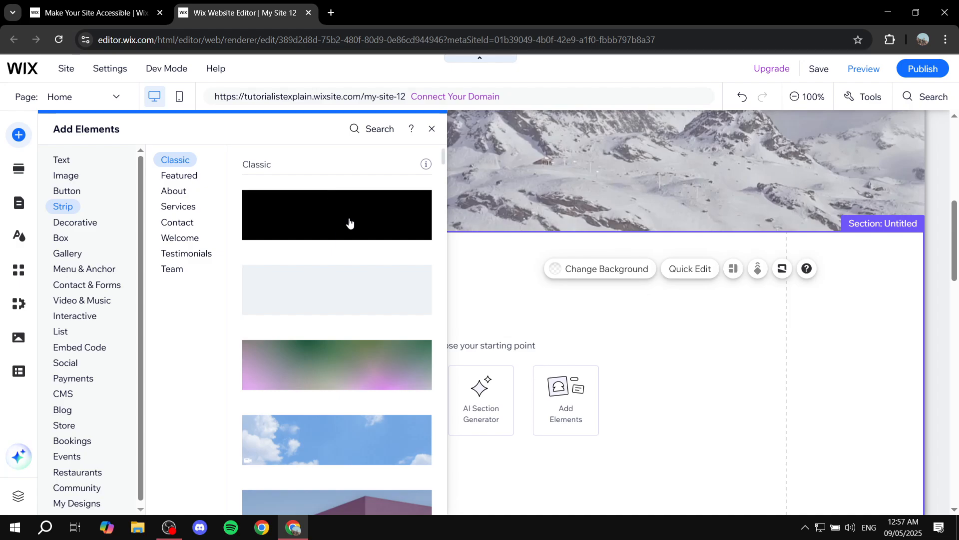
{"action": "left_click_drag", "start_coordinate": [346, 216], "coordinate": [480, 300]}
{"action": "left_click_drag", "start_coordinate": [557, 388], "coordinate": [559, 390]}
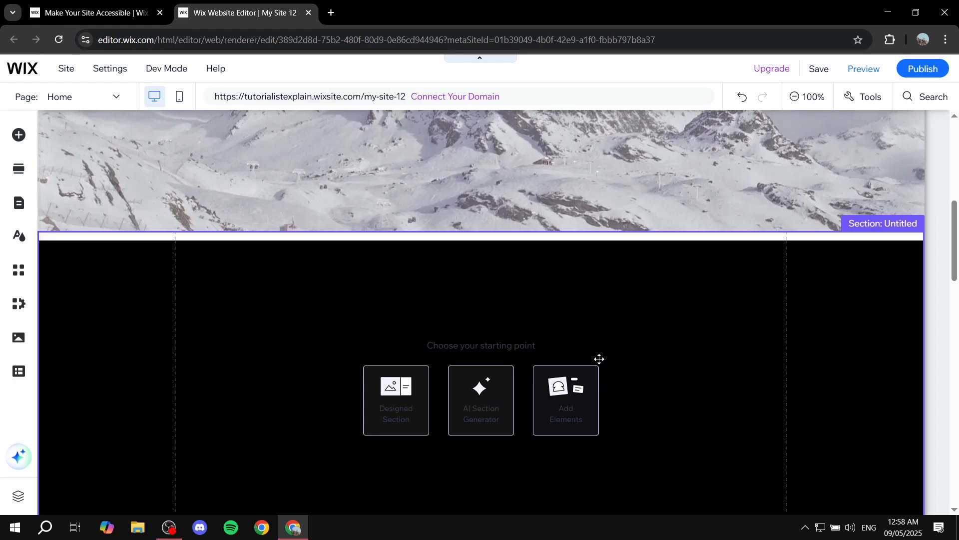
{"action": "scroll", "coordinate": [539, 225], "scroll_direction": "down", "scroll_amount": 2}
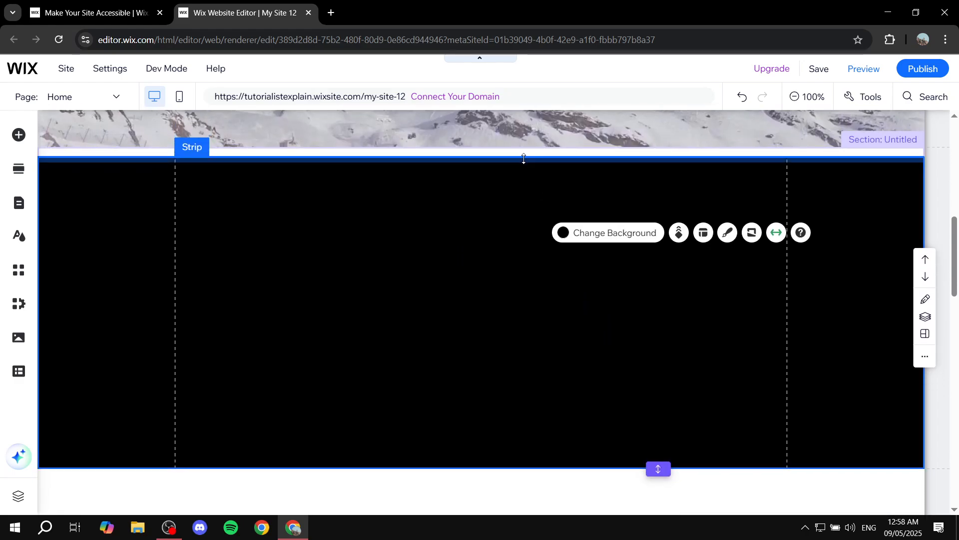
{"action": "left_click_drag", "start_coordinate": [523, 157], "coordinate": [522, 145]}
- Change the black strip's background to the image of limes and peeled oranges
{"action": "left_click", "coordinate": [611, 376]}
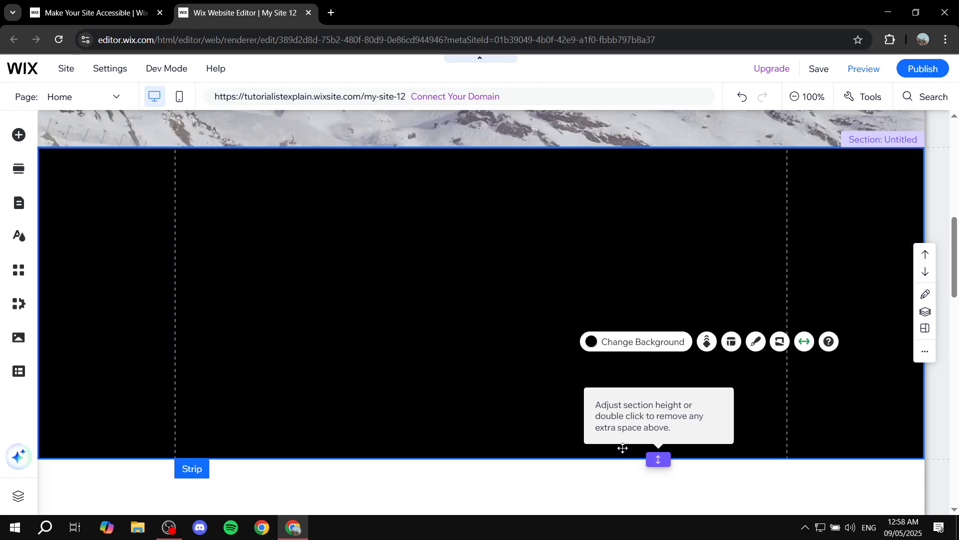
{"action": "left_click", "coordinate": [626, 381]}
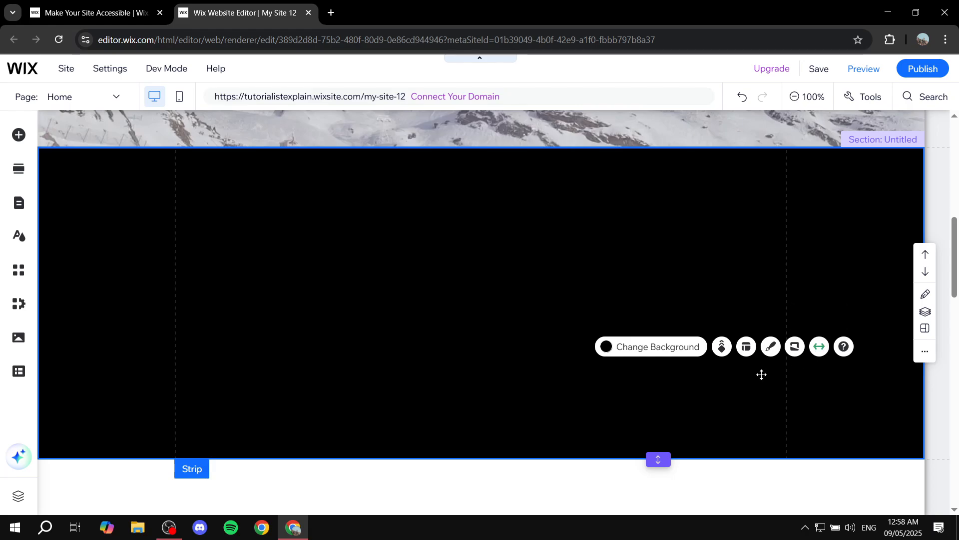
{"action": "left_click", "coordinate": [653, 349]}
{"action": "scroll", "coordinate": [798, 398], "scroll_direction": "down", "scroll_amount": 1}
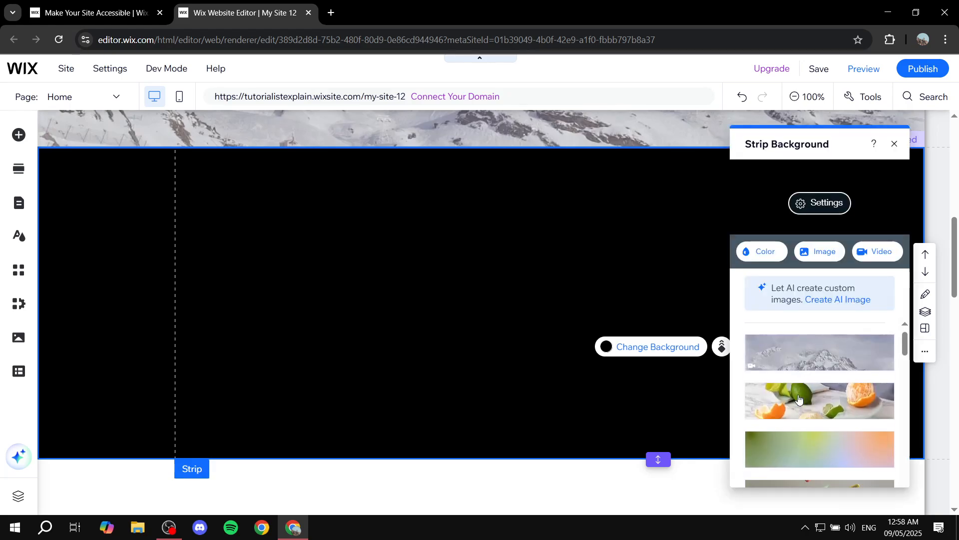
{"action": "scroll", "coordinate": [849, 415], "scroll_direction": "down", "scroll_amount": 1}
{"action": "scroll", "coordinate": [849, 415], "scroll_direction": "up", "scroll_amount": 2}
{"action": "left_click", "coordinate": [830, 419]}
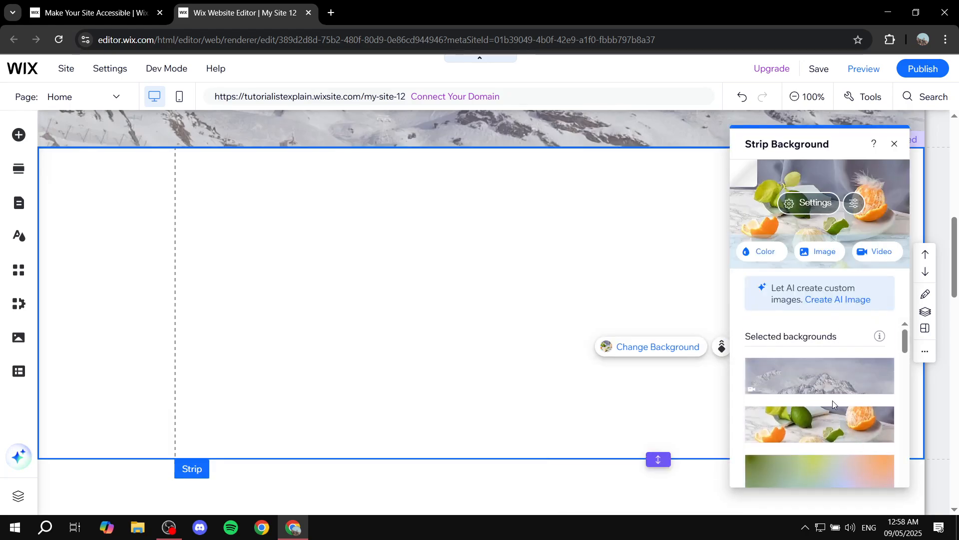
- Place a Heading 1 text on the fruit image strip and change its wording to "Fruits Section"
{"action": "left_click", "coordinate": [895, 144]}
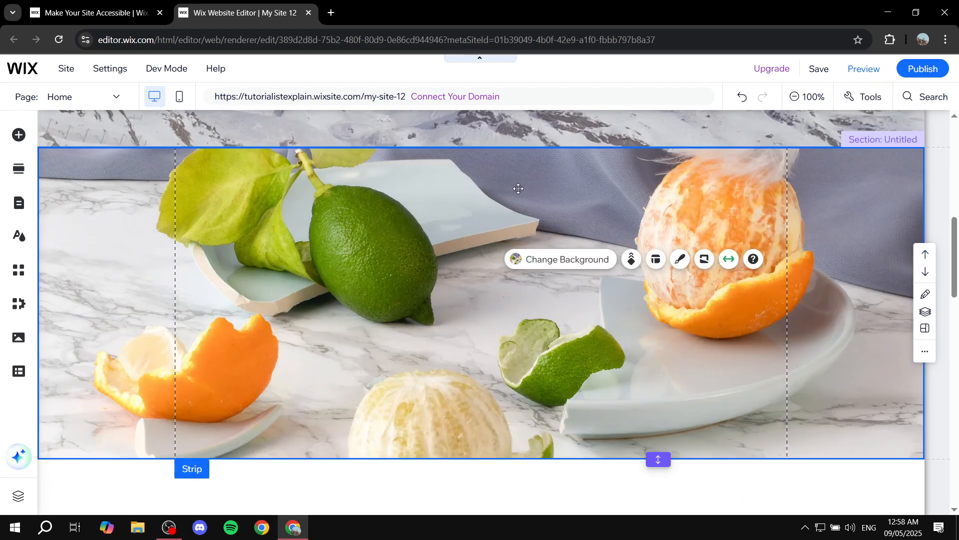
{"action": "left_click", "coordinate": [13, 137]}
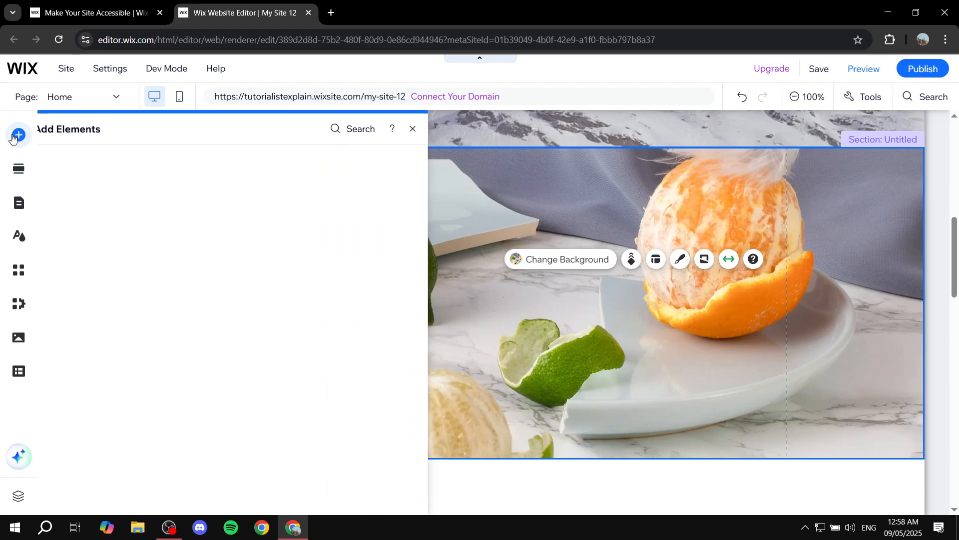
{"action": "left_click", "coordinate": [64, 158]}
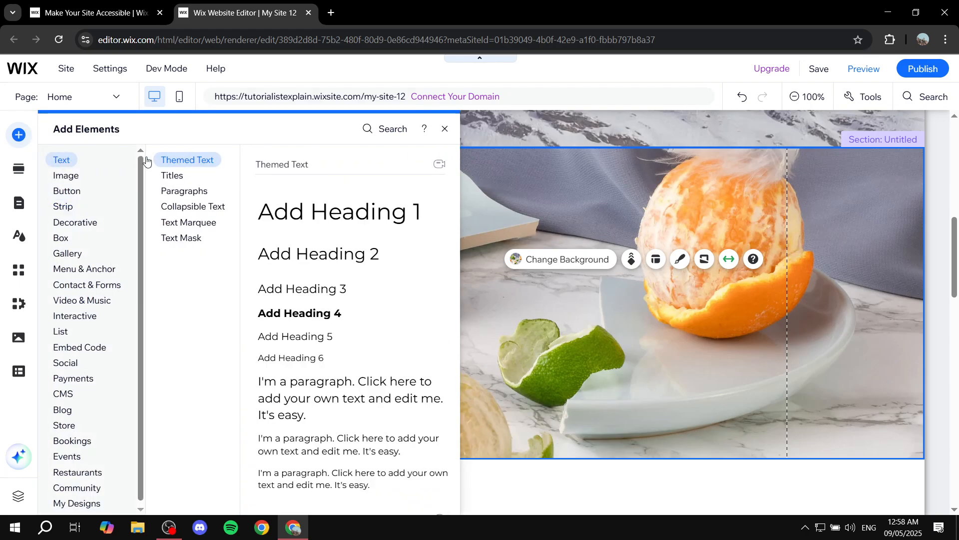
{"action": "left_click_drag", "start_coordinate": [319, 217], "coordinate": [516, 229]}
{"action": "double_click", "coordinate": [516, 230]}
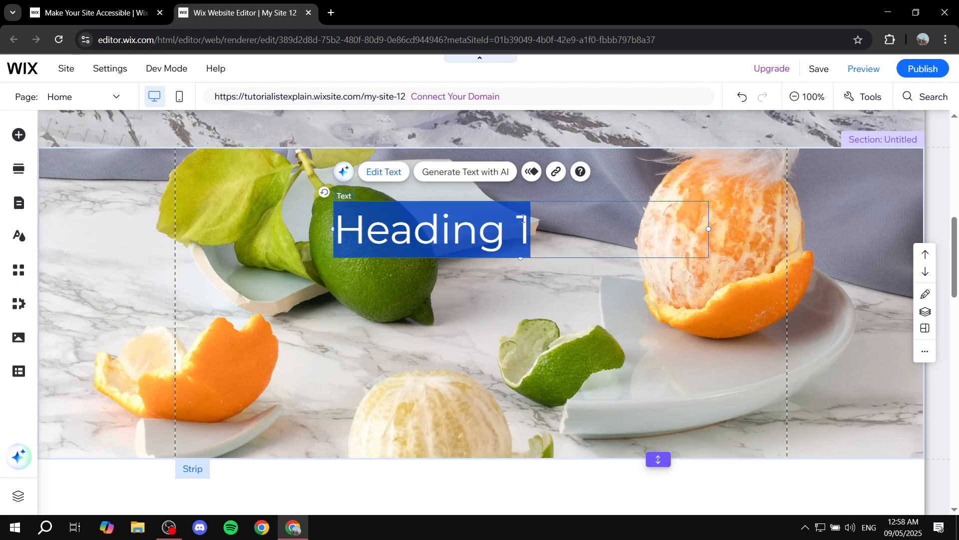
{"action": "type", "text": "Fruits "}
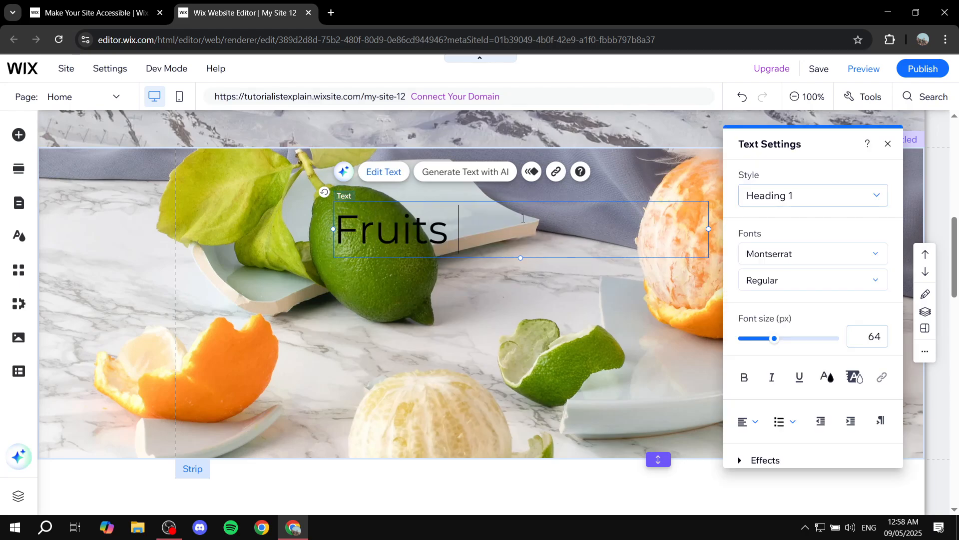
{"action": "type", "text": "Section"}
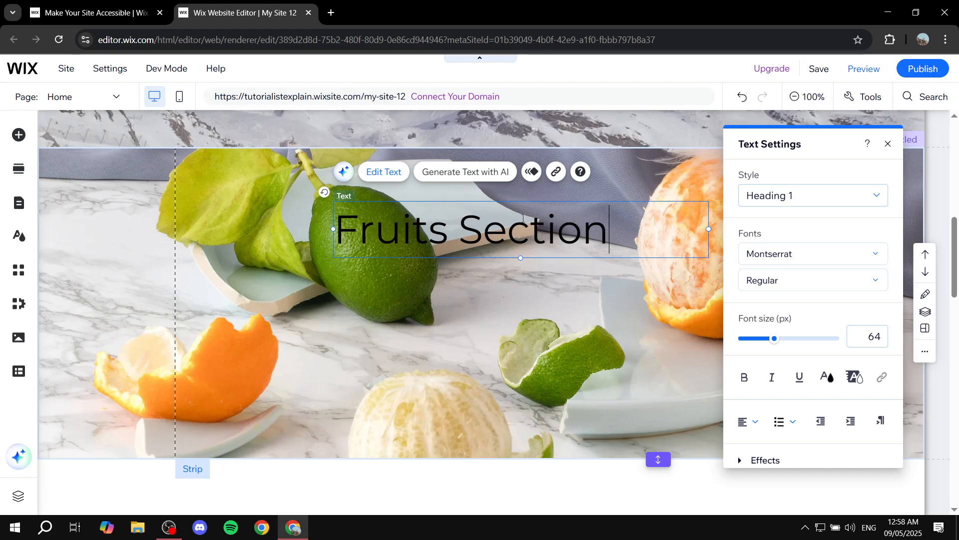
{"action": "key", "text": "Return"}
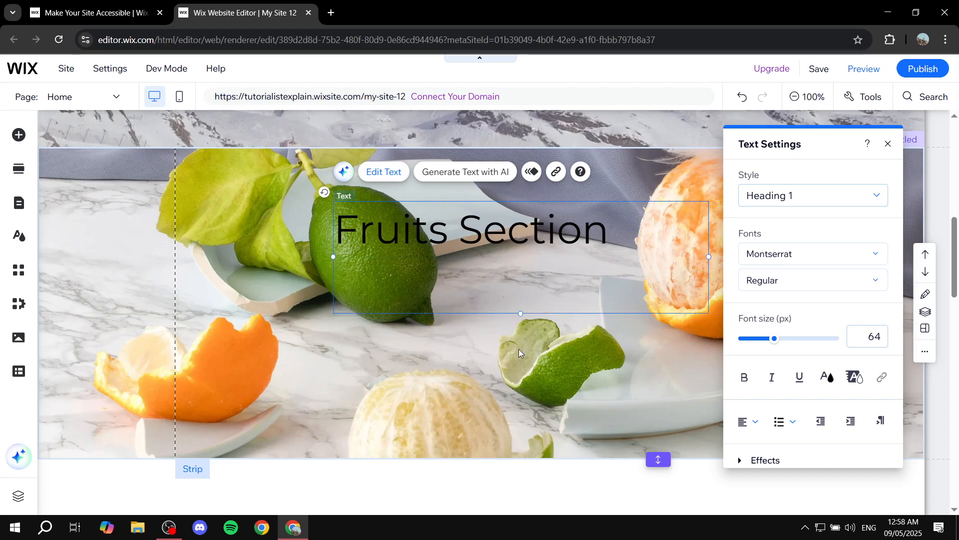
{"action": "key", "text": "BackSpace"}
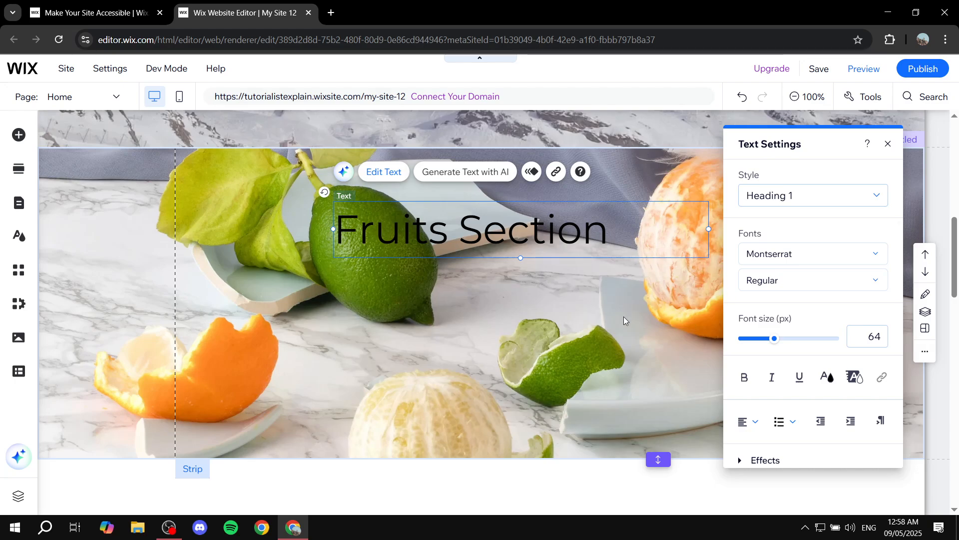
- Center-align the "Fruits Section" text and move the heading up near the strip's upper edge
{"action": "left_click", "coordinate": [763, 419]}
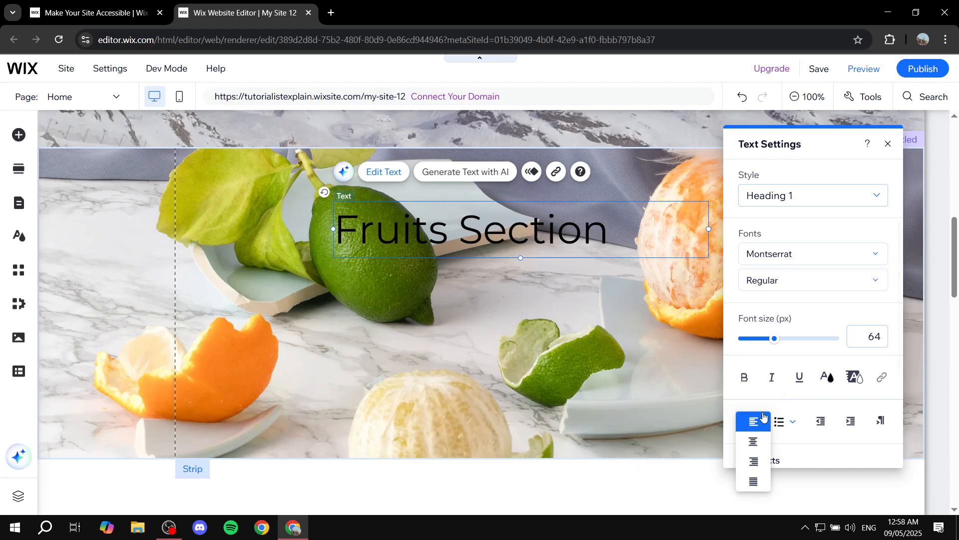
{"action": "left_click", "coordinate": [753, 442]}
{"action": "left_click", "coordinate": [579, 220]}
{"action": "left_click_drag", "start_coordinate": [565, 220], "coordinate": [542, 181]}
{"action": "left_click", "coordinate": [521, 334]}
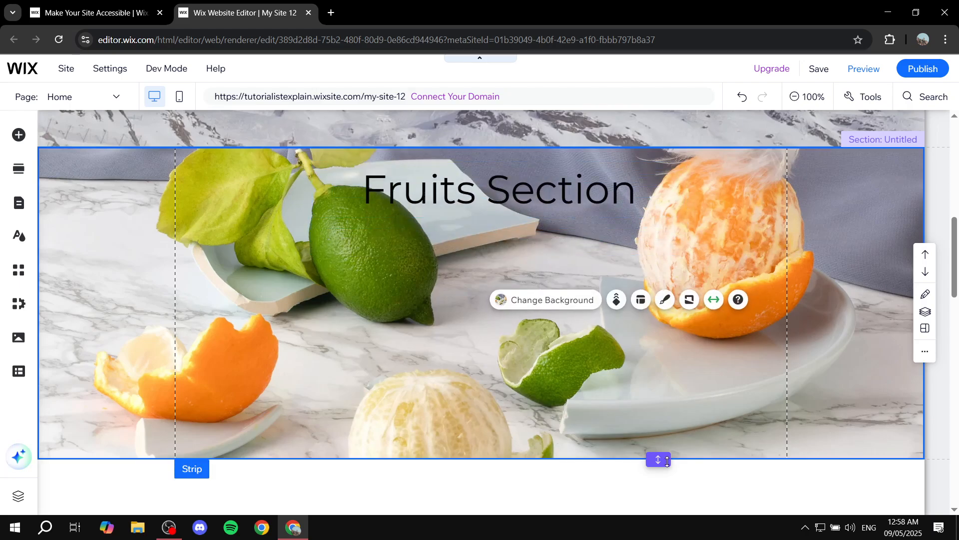
- Extend the fruit section downward and stretch its image strip to nearly the section's lower edge
{"action": "left_click_drag", "start_coordinate": [658, 460], "coordinate": [657, 507]}
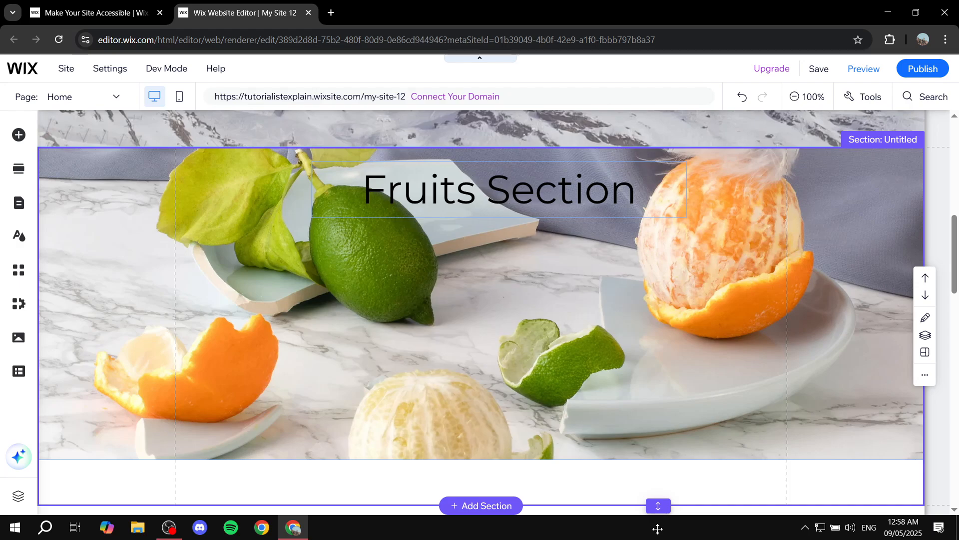
{"action": "scroll", "coordinate": [658, 444], "scroll_direction": "down", "scroll_amount": 4}
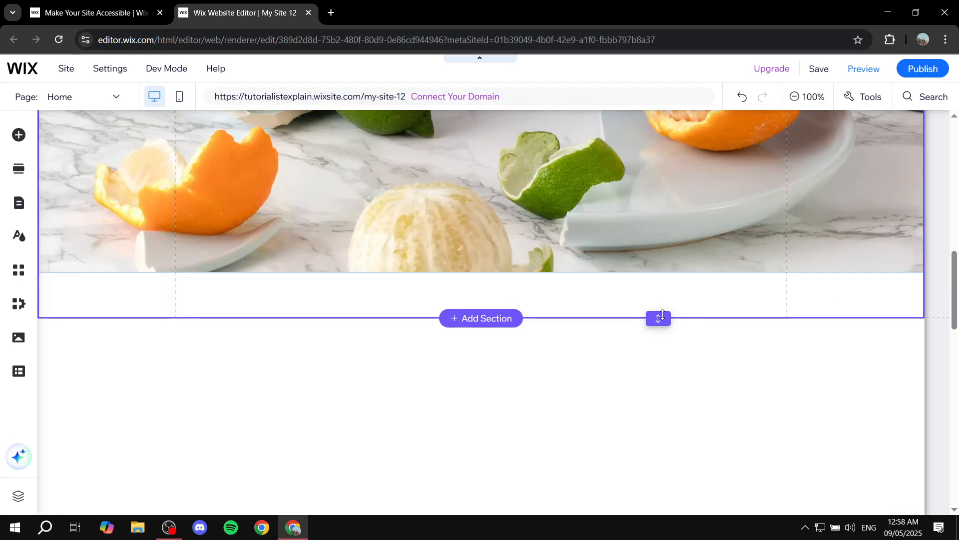
{"action": "left_click_drag", "start_coordinate": [658, 318], "coordinate": [658, 345]}
{"action": "left_click", "coordinate": [635, 246]}
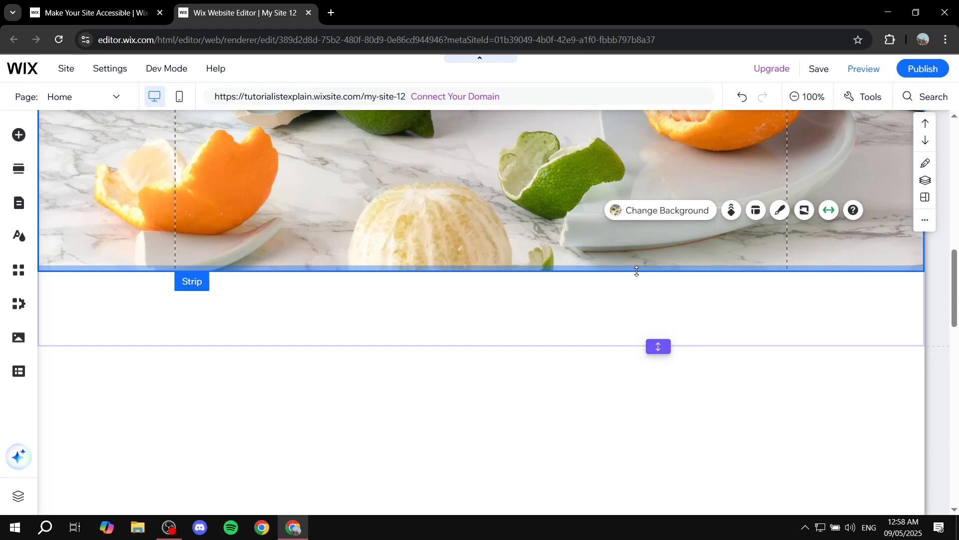
{"action": "left_click_drag", "start_coordinate": [638, 272], "coordinate": [644, 350]}
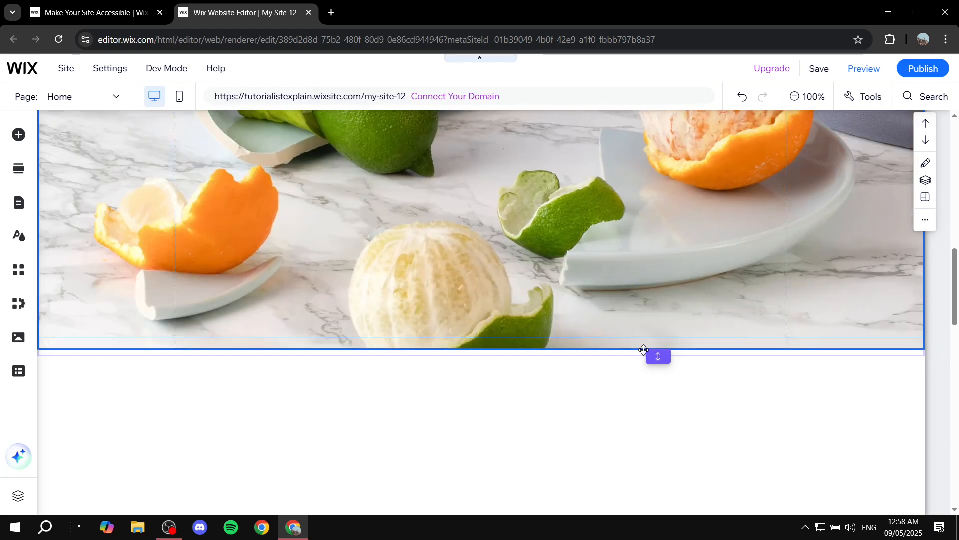
{"action": "left_click", "coordinate": [724, 398]}
- Move the "Fruits Section" heading slightly lower on the fruit strip
{"action": "scroll", "coordinate": [706, 376], "scroll_direction": "up", "scroll_amount": 3}
{"action": "scroll", "coordinate": [706, 375], "scroll_direction": "up", "scroll_amount": 4}
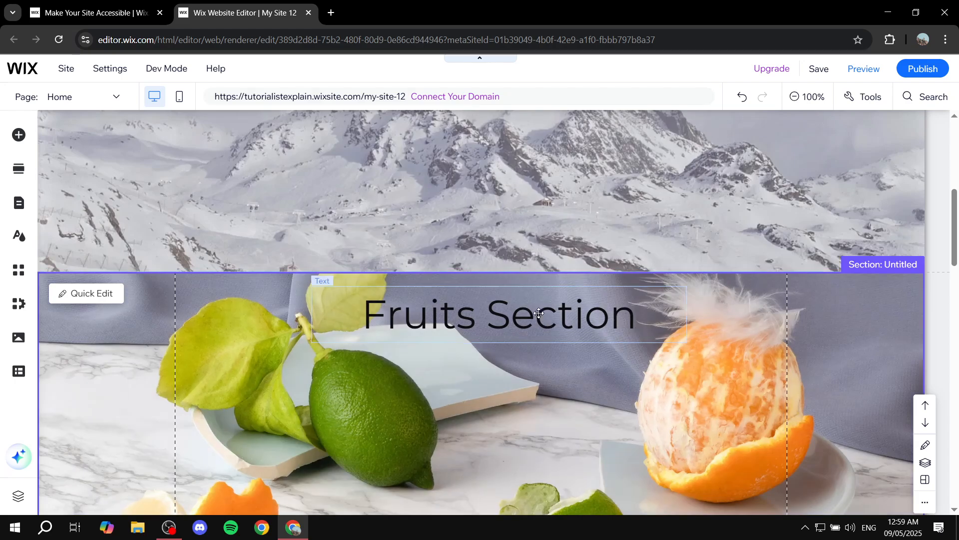
{"action": "left_click_drag", "start_coordinate": [546, 324], "coordinate": [536, 372]}
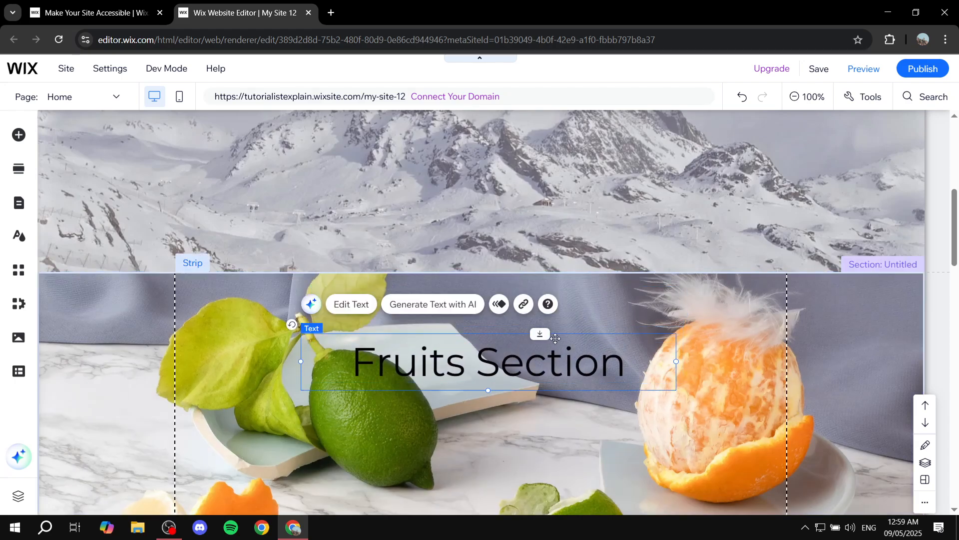
- Place the light plain Classic strip in the blank section below the fruit section, near its upper edge
{"action": "scroll", "coordinate": [560, 334], "scroll_direction": "down", "scroll_amount": 7}
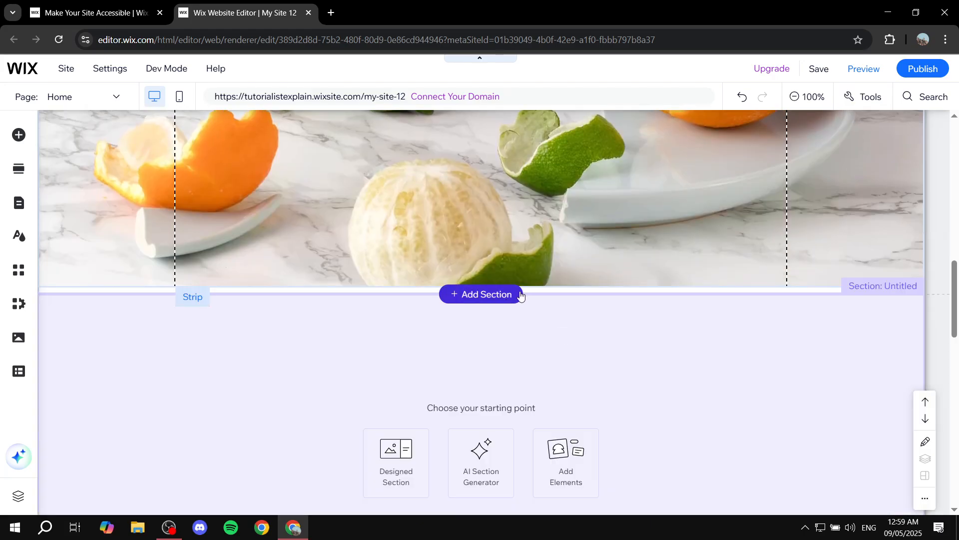
{"action": "scroll", "coordinate": [558, 334], "scroll_direction": "down", "scroll_amount": 1}
{"action": "left_click", "coordinate": [728, 293]}
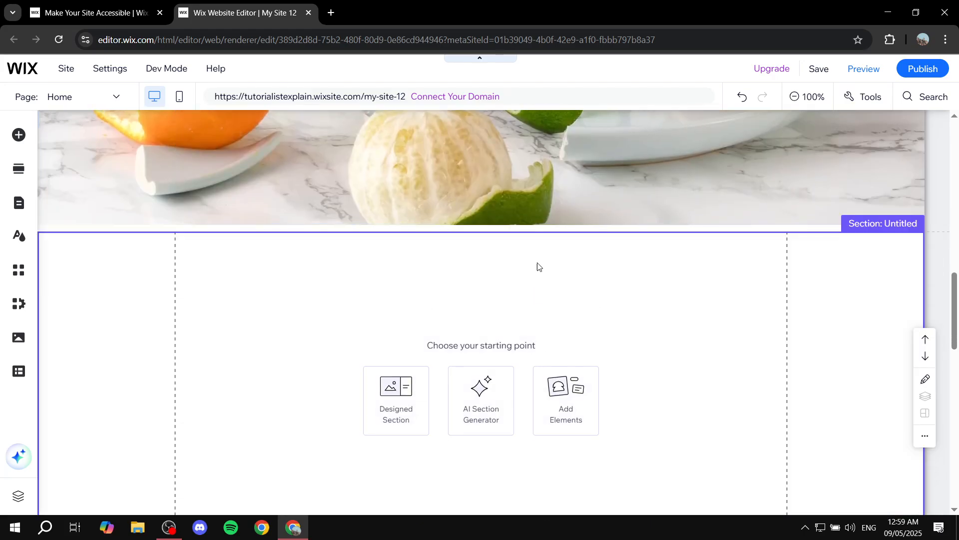
{"action": "scroll", "coordinate": [560, 275], "scroll_direction": "down", "scroll_amount": 1}
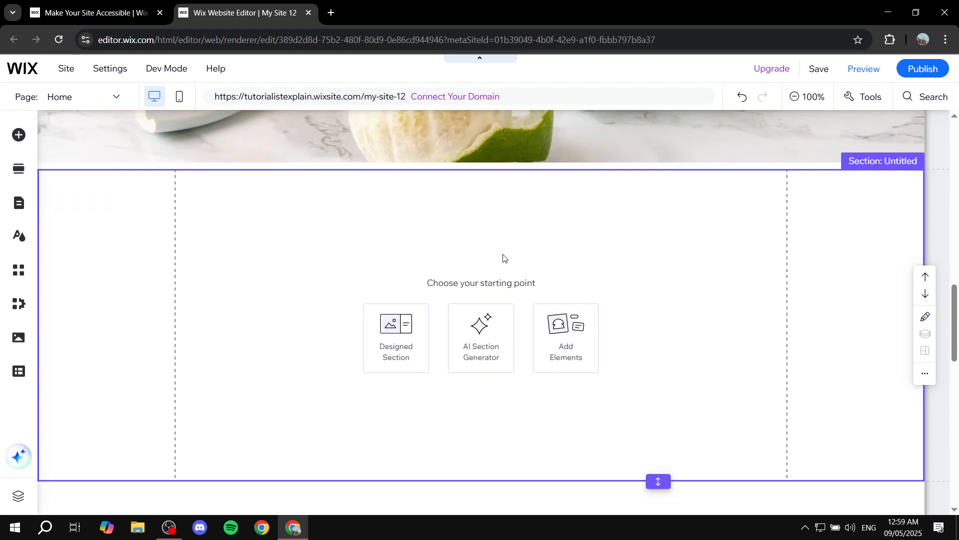
{"action": "left_click", "coordinate": [11, 141]}
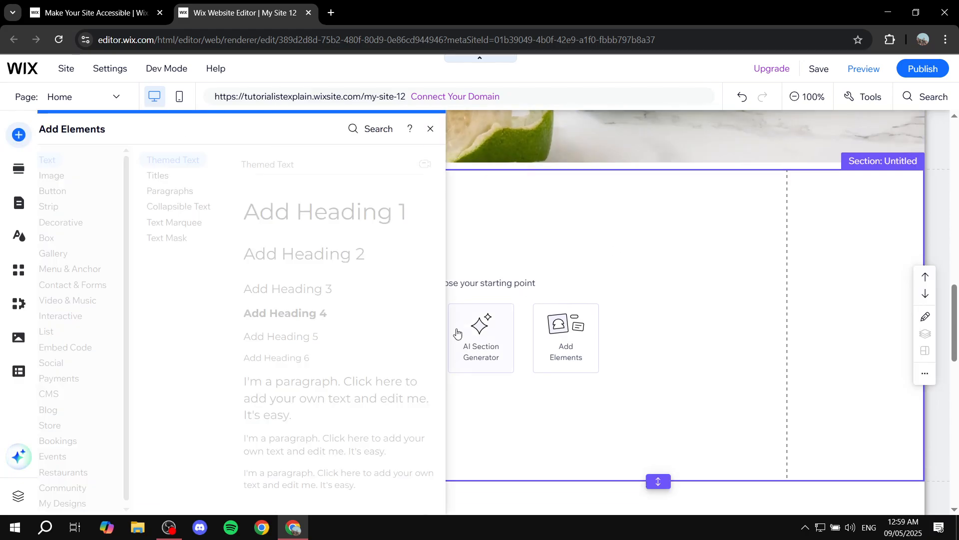
{"action": "left_click", "coordinate": [75, 222]}
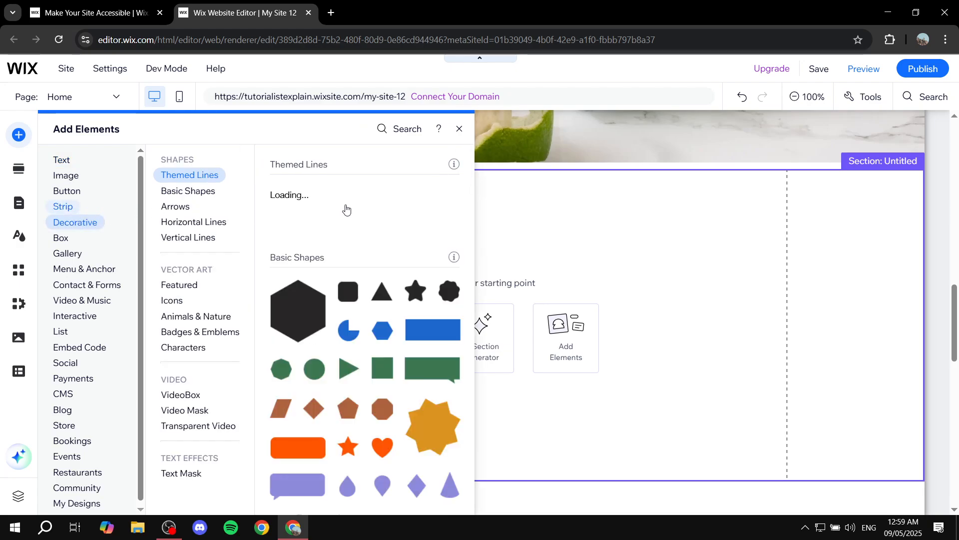
{"action": "left_click", "coordinate": [65, 206]}
{"action": "left_click", "coordinate": [377, 280]}
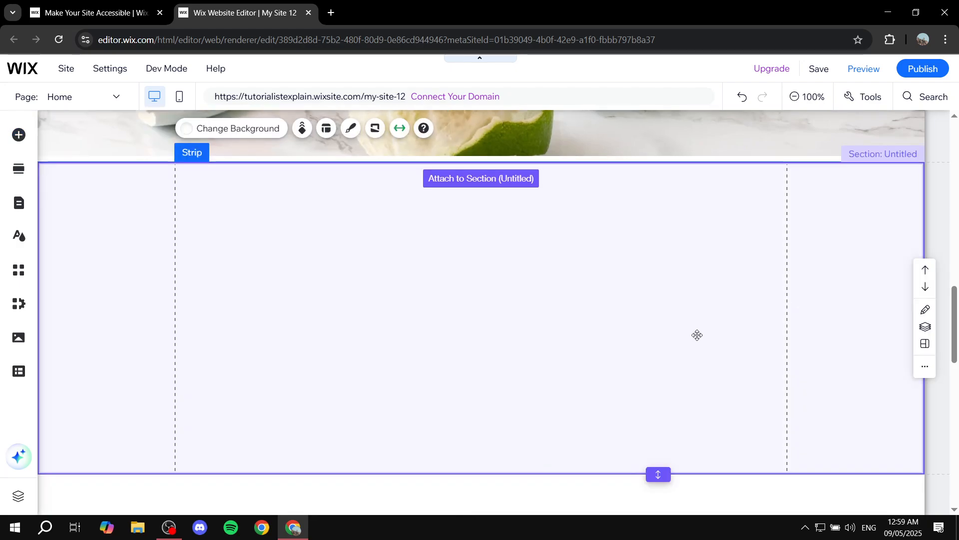
{"action": "left_click", "coordinate": [552, 253]}
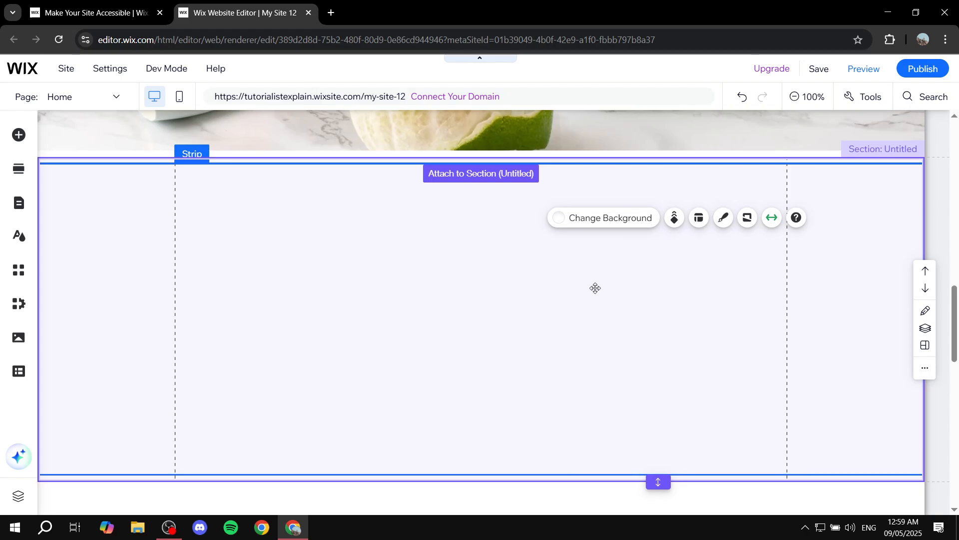
- Change the new strip's background to the green, orange and lilac gradient image
{"action": "left_click", "coordinate": [630, 218]}
{"action": "scroll", "coordinate": [814, 381], "scroll_direction": "down", "scroll_amount": 2}
{"action": "left_click", "coordinate": [833, 415]}
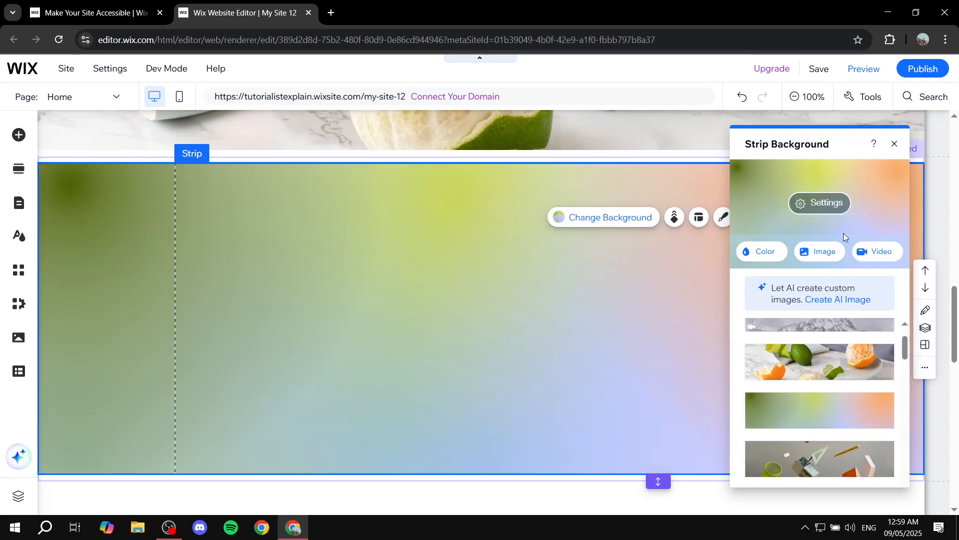
{"action": "left_click", "coordinate": [895, 144]}
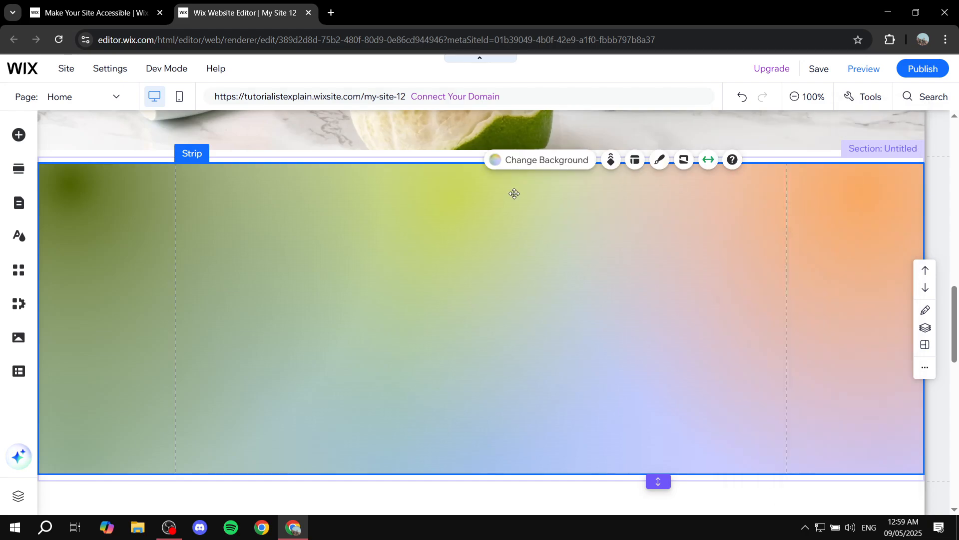
- Add the interactive slideshow with the green "Drink" bottle slide onto the gradient strip and align it between the gridlines
{"action": "left_click", "coordinate": [19, 135]}
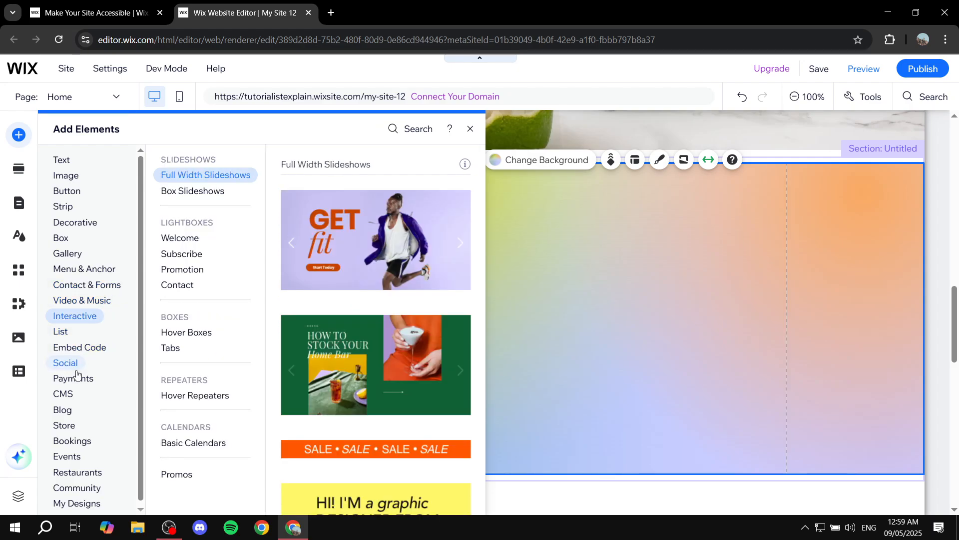
{"action": "mouse_move", "coordinate": [74, 315]}
{"action": "scroll", "coordinate": [396, 296], "scroll_direction": "down", "scroll_amount": 10}
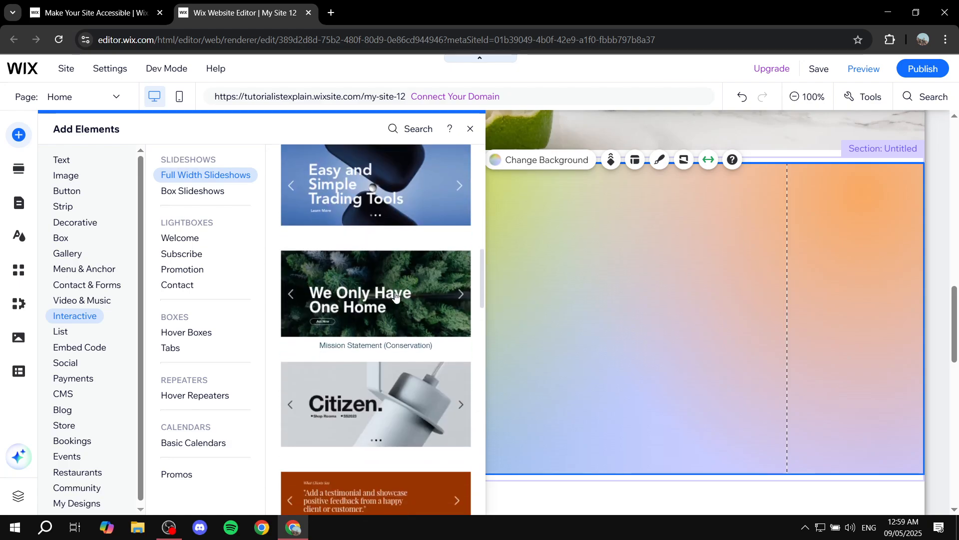
{"action": "scroll", "coordinate": [395, 296], "scroll_direction": "down", "scroll_amount": 3}
{"action": "scroll", "coordinate": [393, 293], "scroll_direction": "up", "scroll_amount": 1}
{"action": "scroll", "coordinate": [392, 307], "scroll_direction": "down", "scroll_amount": 10}
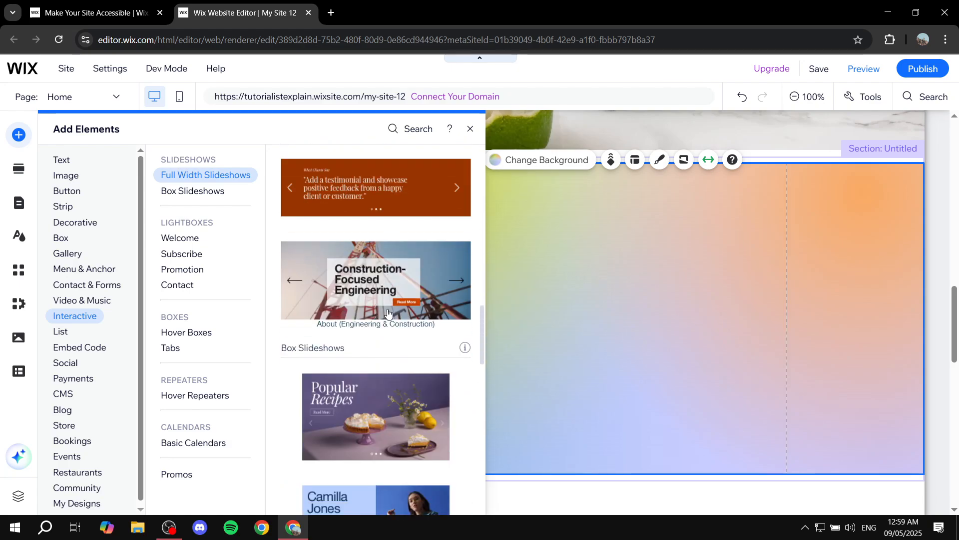
{"action": "scroll", "coordinate": [380, 320], "scroll_direction": "up", "scroll_amount": 1}
{"action": "left_click_drag", "start_coordinate": [380, 320], "coordinate": [625, 323]}
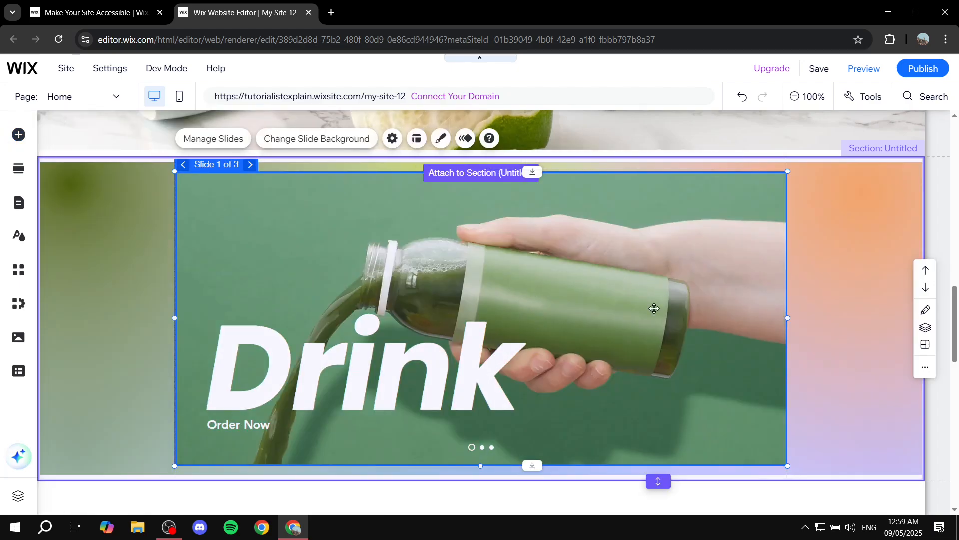
{"action": "left_click_drag", "start_coordinate": [478, 271], "coordinate": [479, 268]}
{"action": "left_click", "coordinate": [861, 242]}
- Place the blue sky Classic strip in the last blank section above the footer, filling the section
{"action": "scroll", "coordinate": [555, 394], "scroll_direction": "down", "scroll_amount": 6}
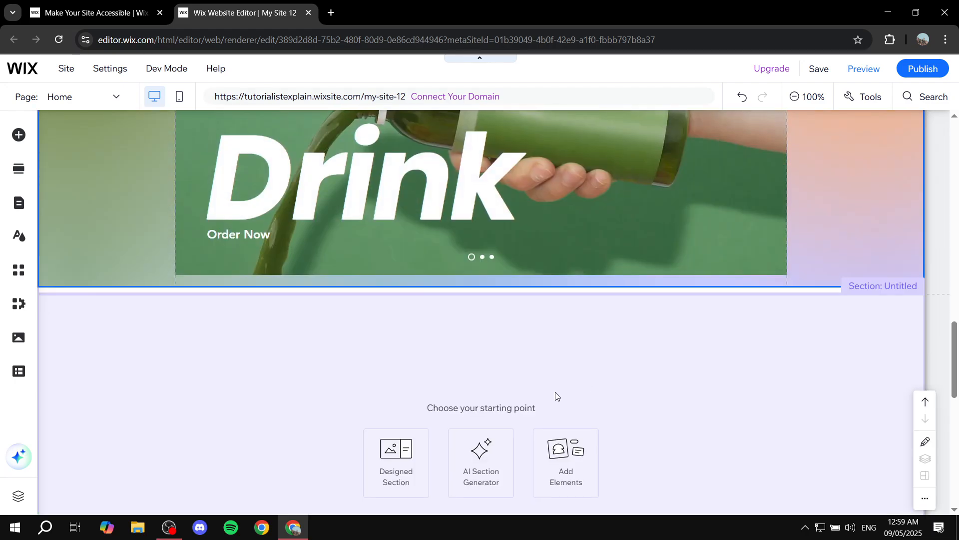
{"action": "left_click", "coordinate": [637, 238]}
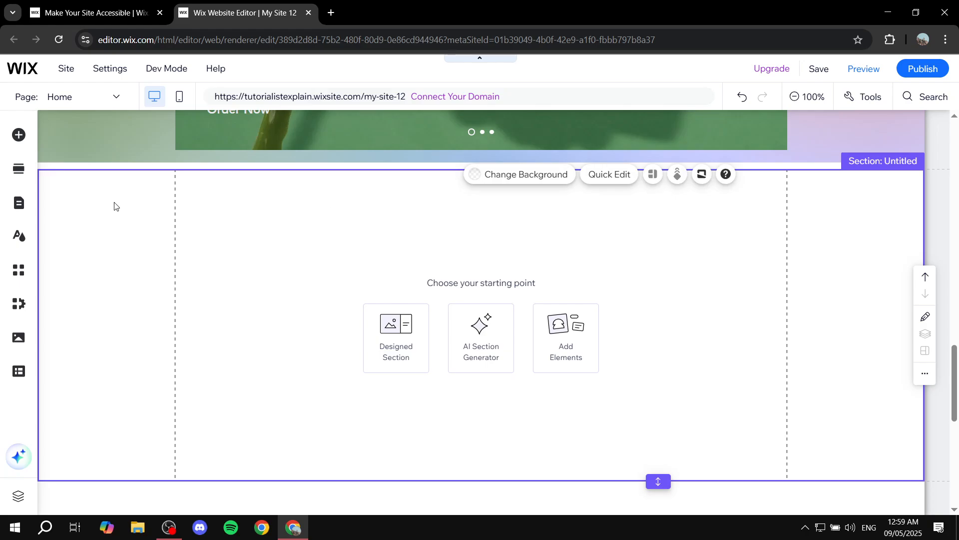
{"action": "left_click", "coordinate": [19, 135]}
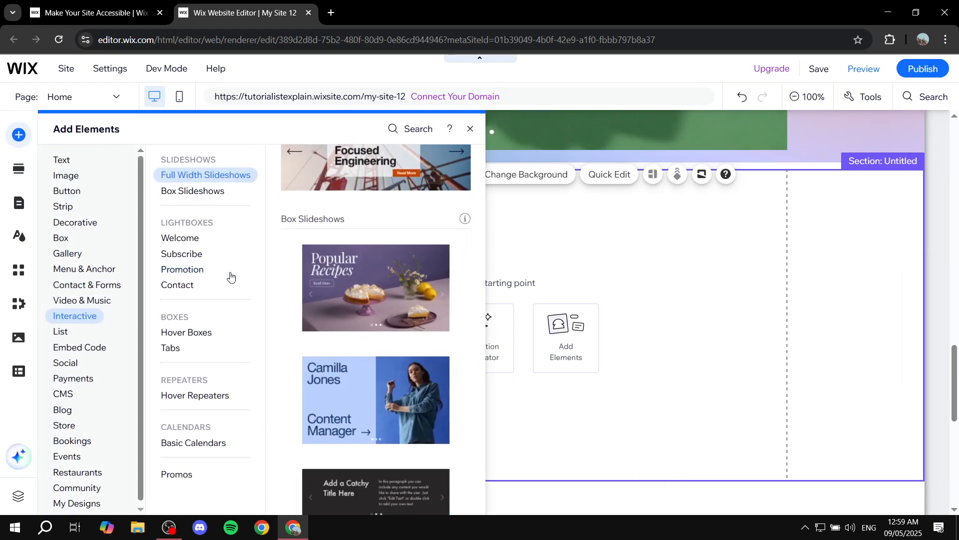
{"action": "mouse_move", "coordinate": [65, 207]}
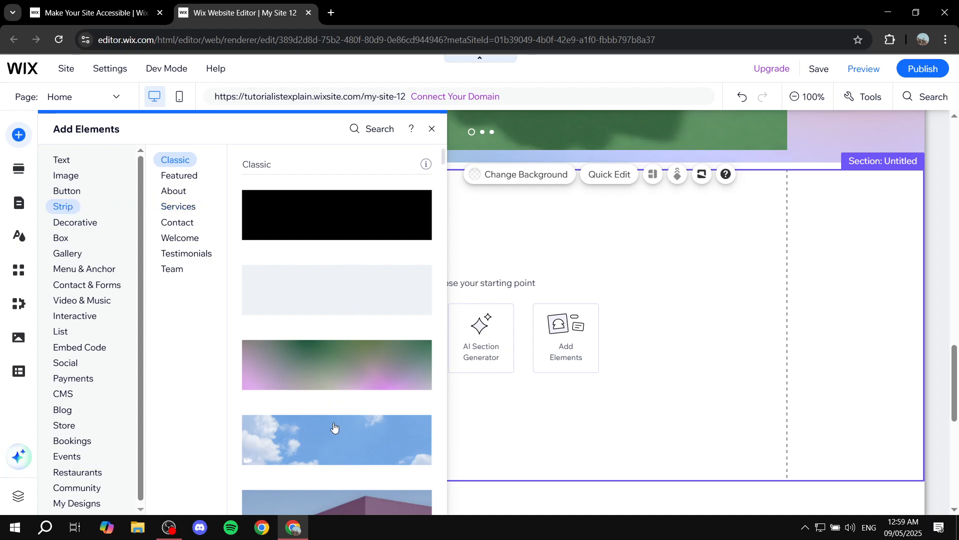
{"action": "left_click_drag", "start_coordinate": [334, 429], "coordinate": [611, 278]}
{"action": "left_click", "coordinate": [543, 184]}
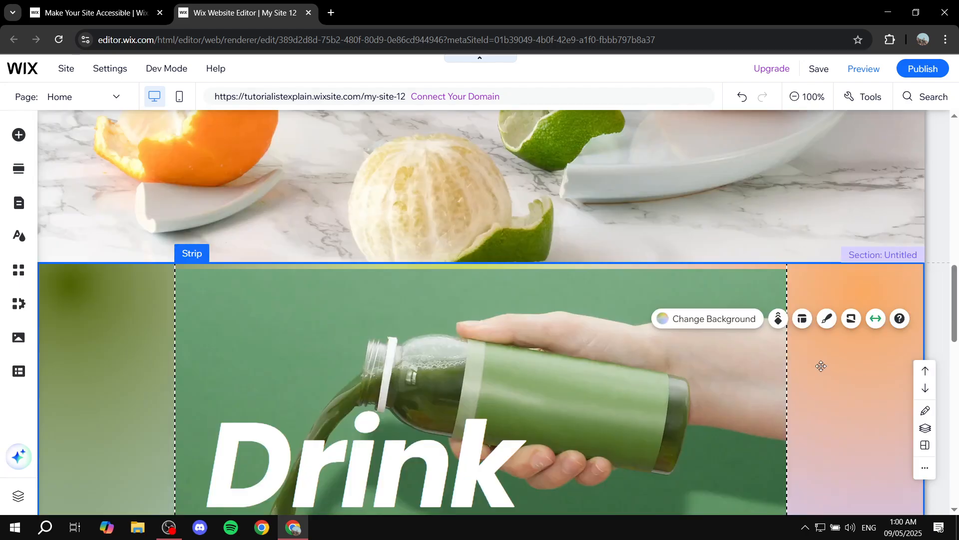
{"action": "scroll", "coordinate": [612, 278], "scroll_direction": "down", "scroll_amount": 5}
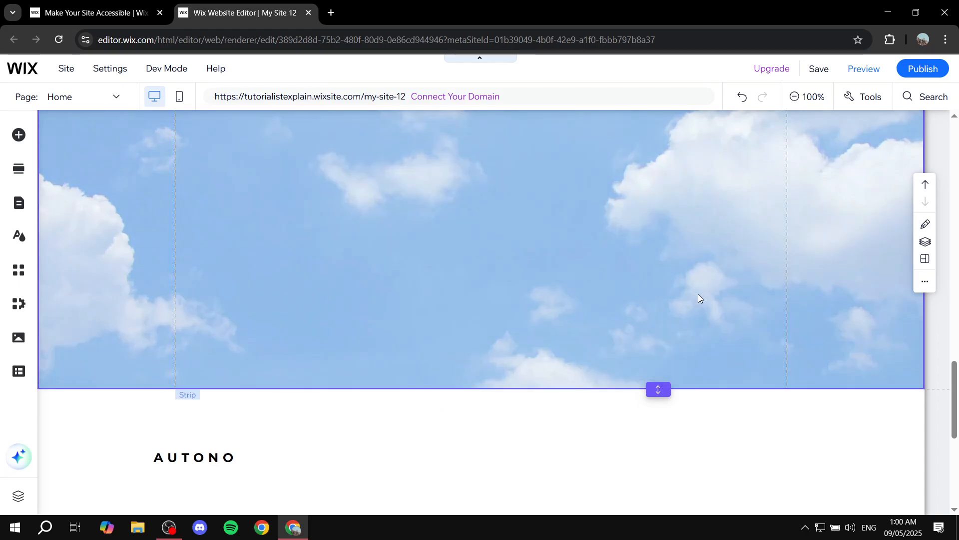
- Upload the image Colors.jpg from the computer and add it to the blue sky strip
{"action": "scroll", "coordinate": [697, 295], "scroll_direction": "up", "scroll_amount": 4}
{"action": "scroll", "coordinate": [663, 309], "scroll_direction": "down", "scroll_amount": 3}
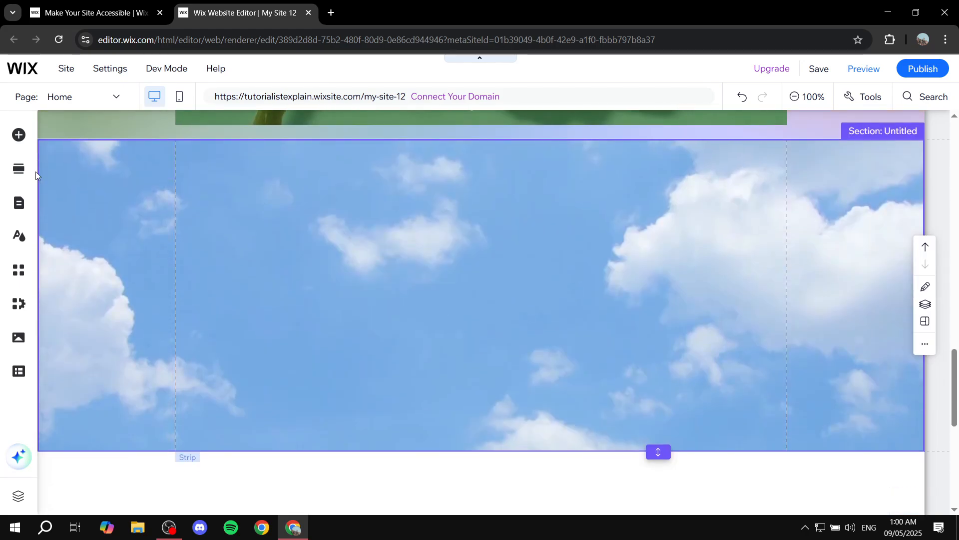
{"action": "left_click", "coordinate": [19, 140]}
{"action": "left_click", "coordinate": [68, 192]}
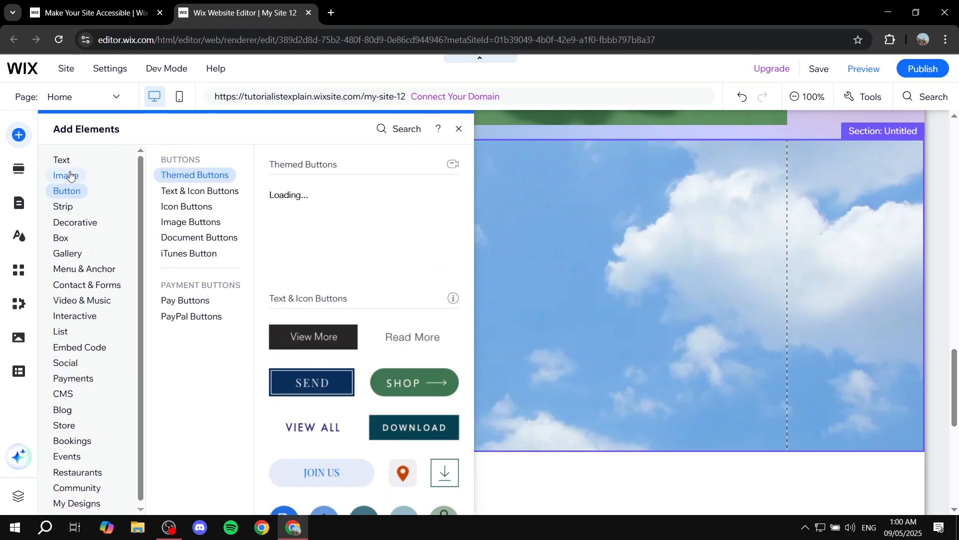
{"action": "left_click", "coordinate": [70, 174]}
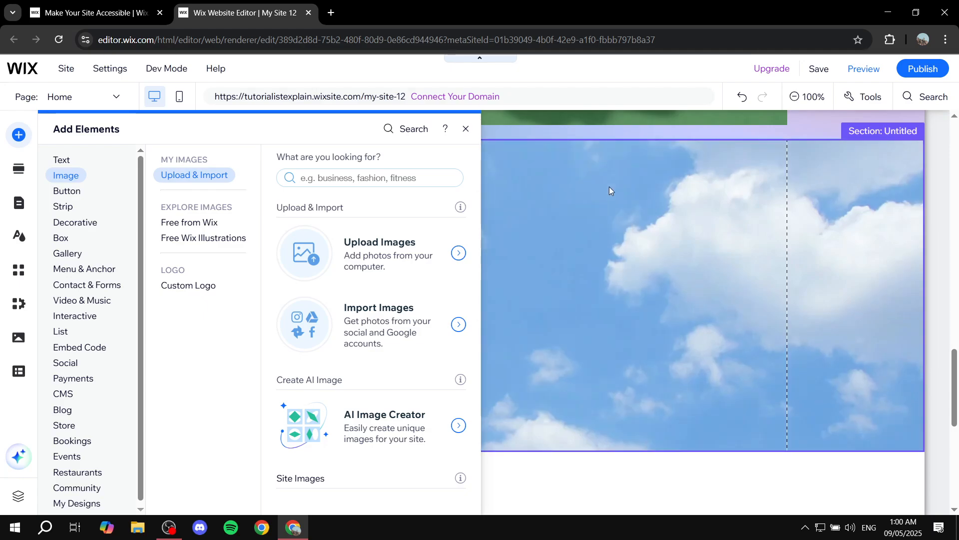
{"action": "left_click", "coordinate": [335, 249]}
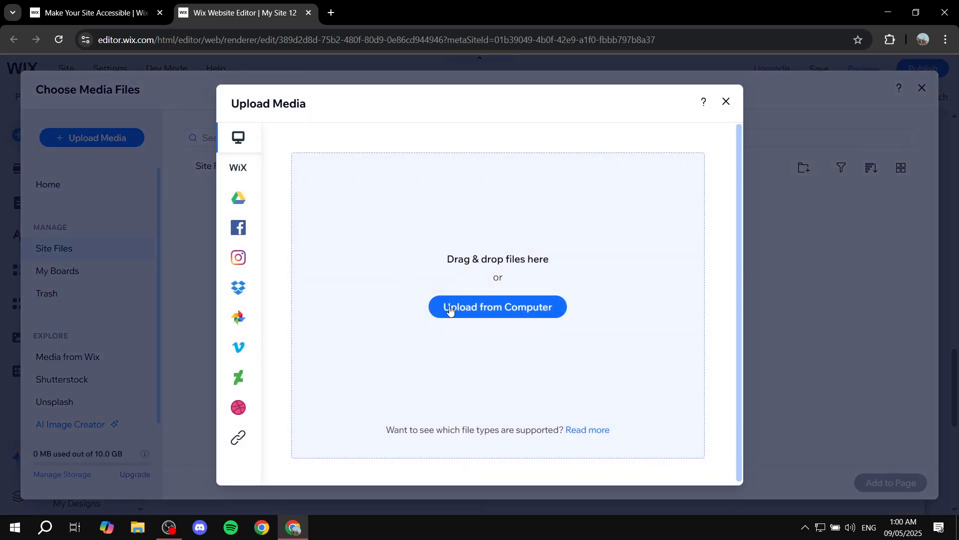
{"action": "left_click", "coordinate": [481, 311]}
{"action": "double_click", "coordinate": [188, 174]}
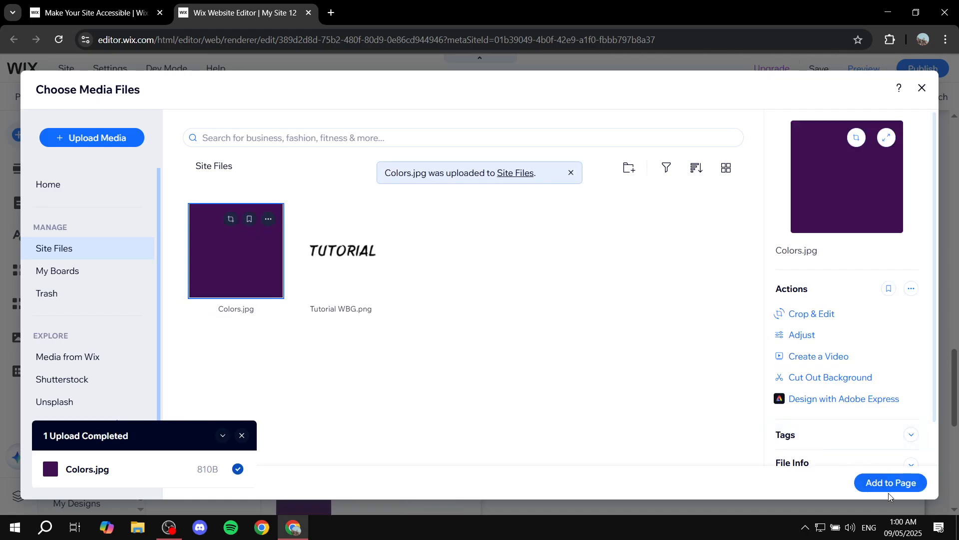
{"action": "left_click", "coordinate": [885, 483]}
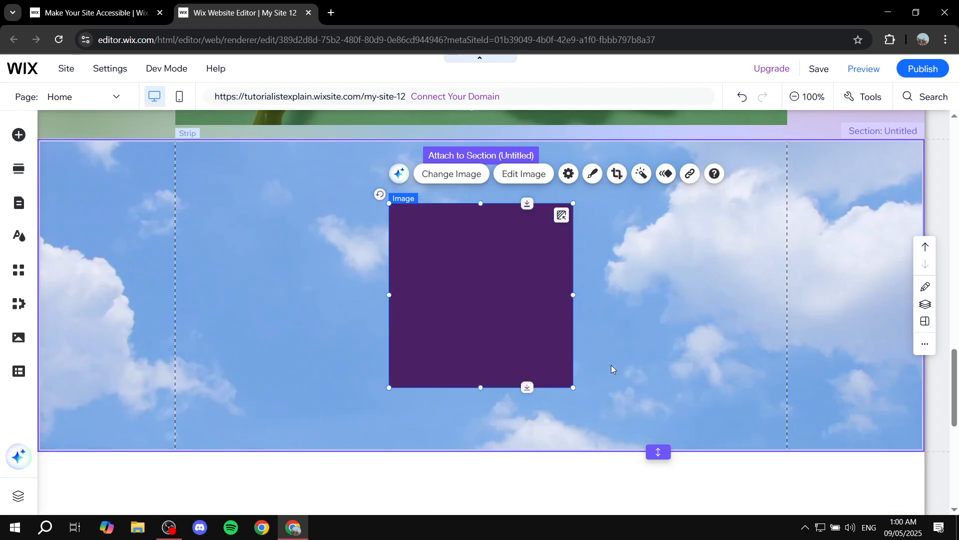
{"action": "left_click", "coordinate": [721, 254]}
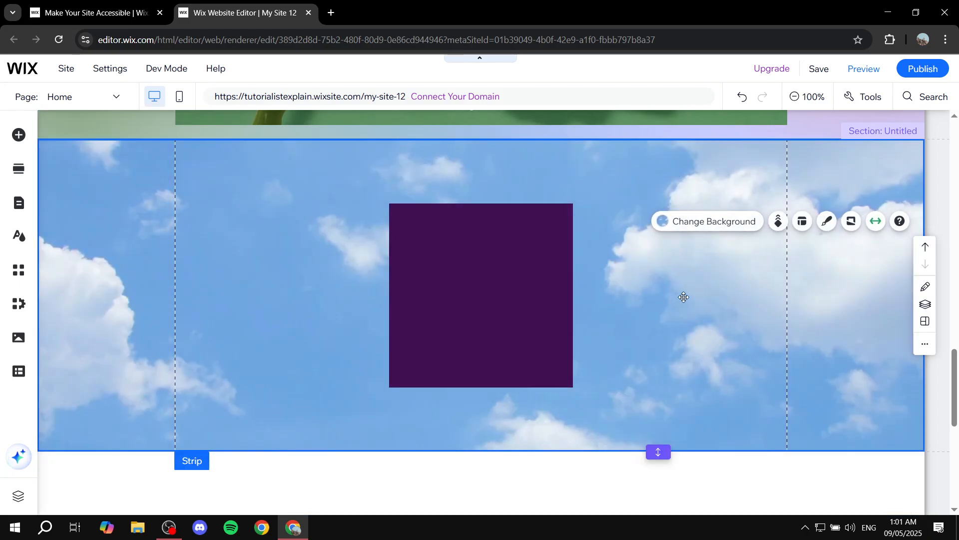
- Rename the section with the "Fruits Section" heading to "Fruits" and view its URL settings
{"action": "scroll", "coordinate": [712, 374], "scroll_direction": "down", "scroll_amount": 5}
{"action": "scroll", "coordinate": [722, 407], "scroll_direction": "up", "scroll_amount": 20}
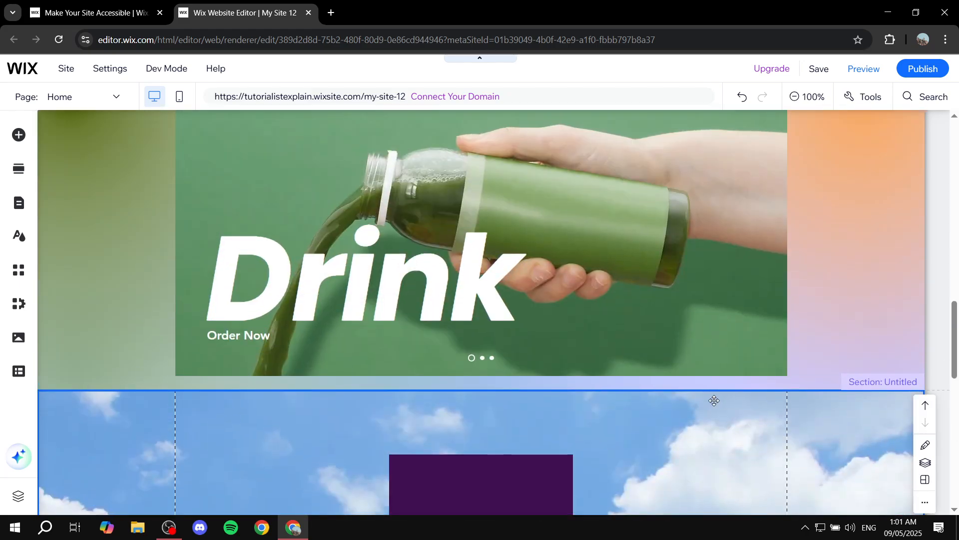
{"action": "scroll", "coordinate": [702, 373], "scroll_direction": "down", "scroll_amount": 6}
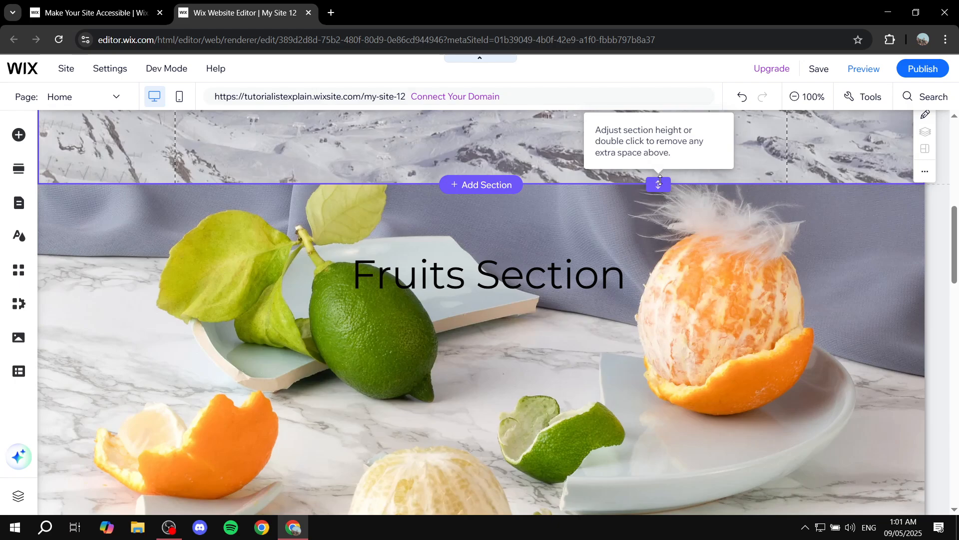
{"action": "left_click", "coordinate": [741, 221]}
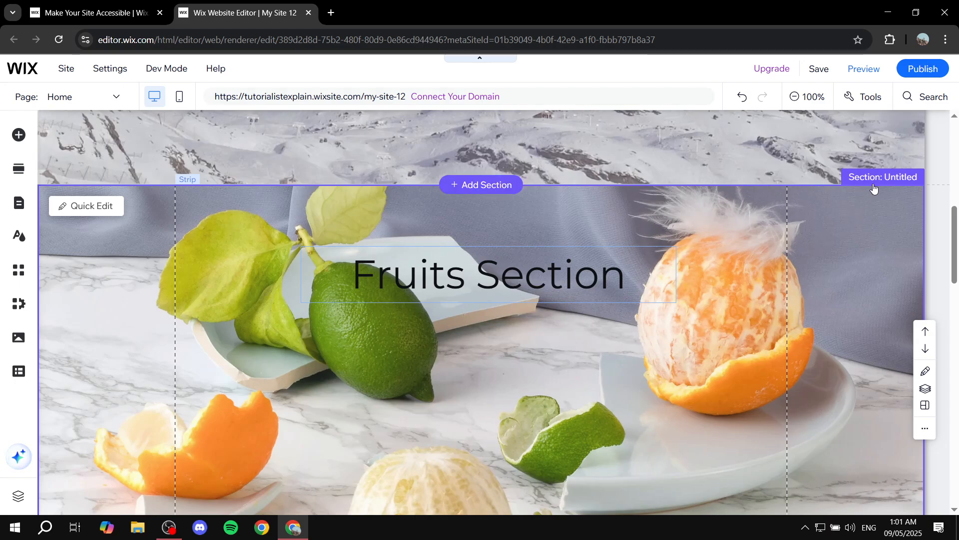
{"action": "left_click", "coordinate": [917, 178]}
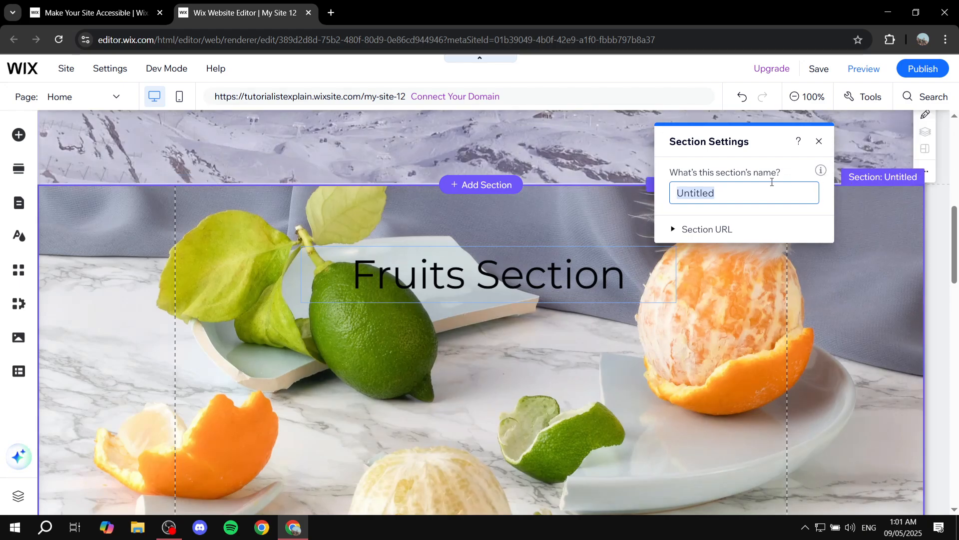
{"action": "type", "text": "Fruits"}
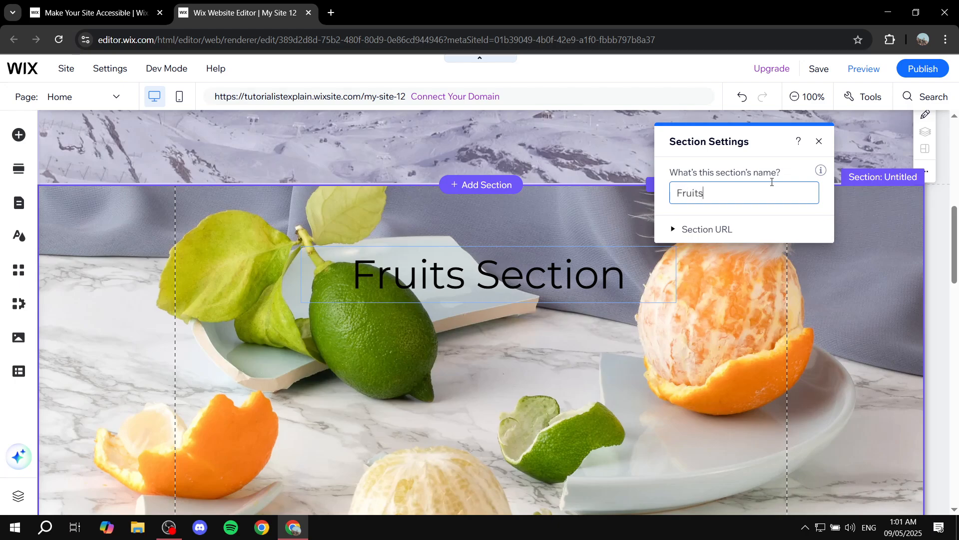
{"action": "left_click", "coordinate": [682, 228]}
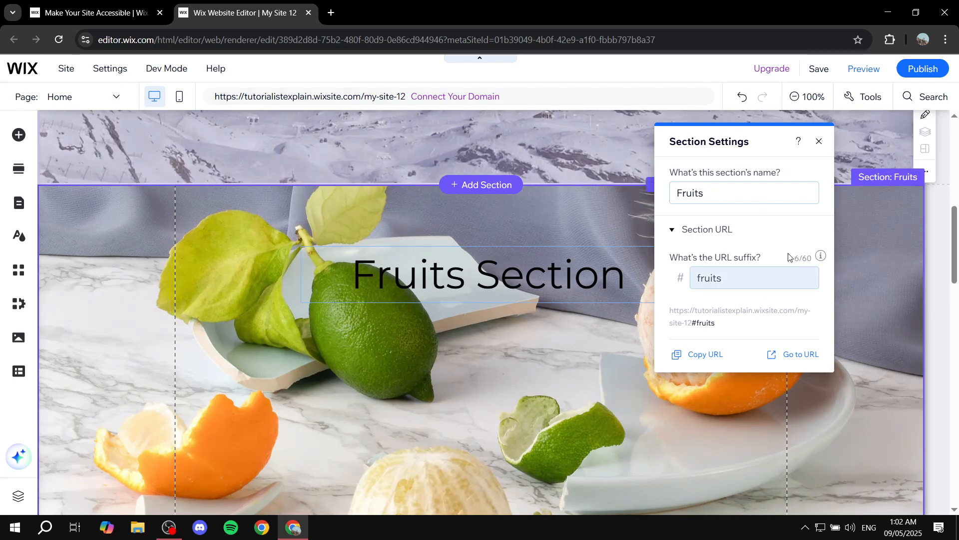
{"action": "left_click", "coordinate": [819, 142]}
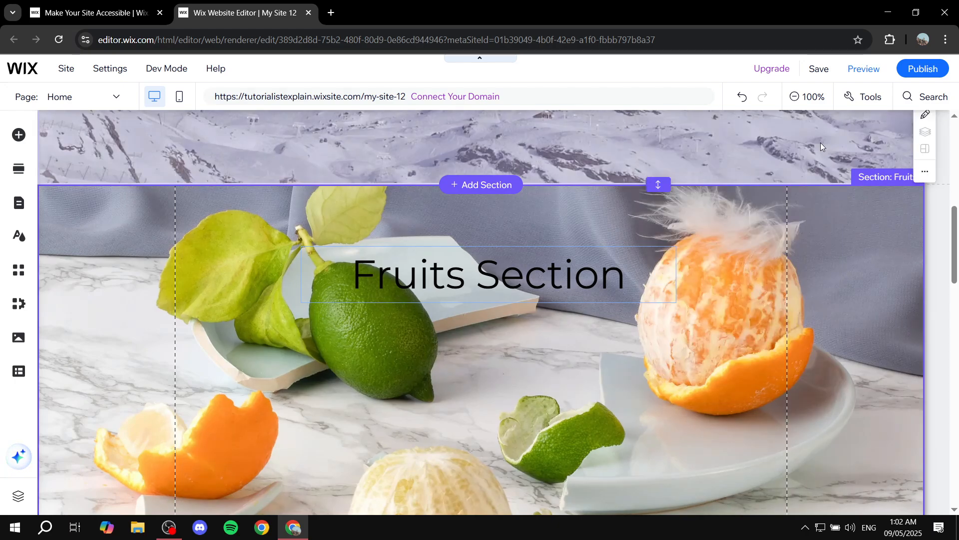
- Reopen the Fruits section's settings and examine its URL suffix
{"action": "left_click", "coordinate": [912, 184]}
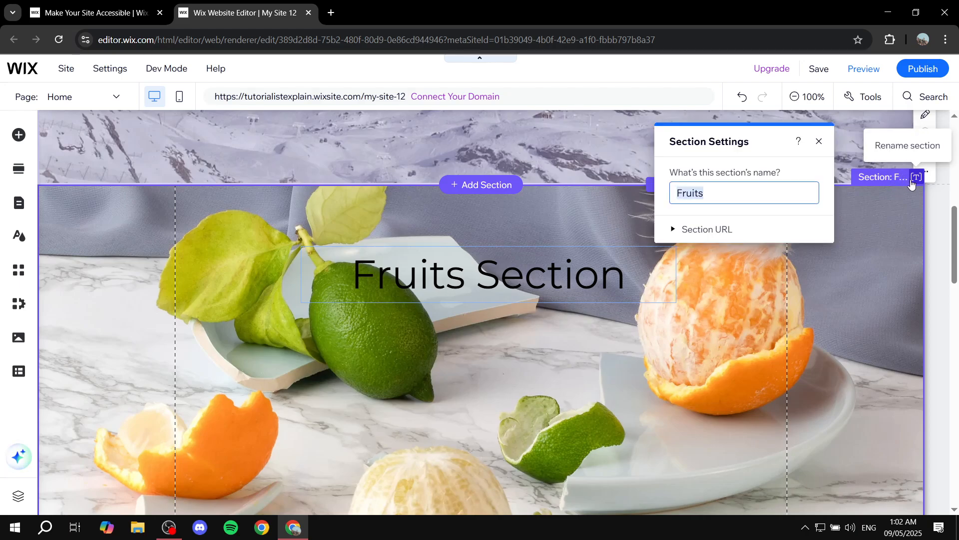
{"action": "left_click", "coordinate": [720, 233]}
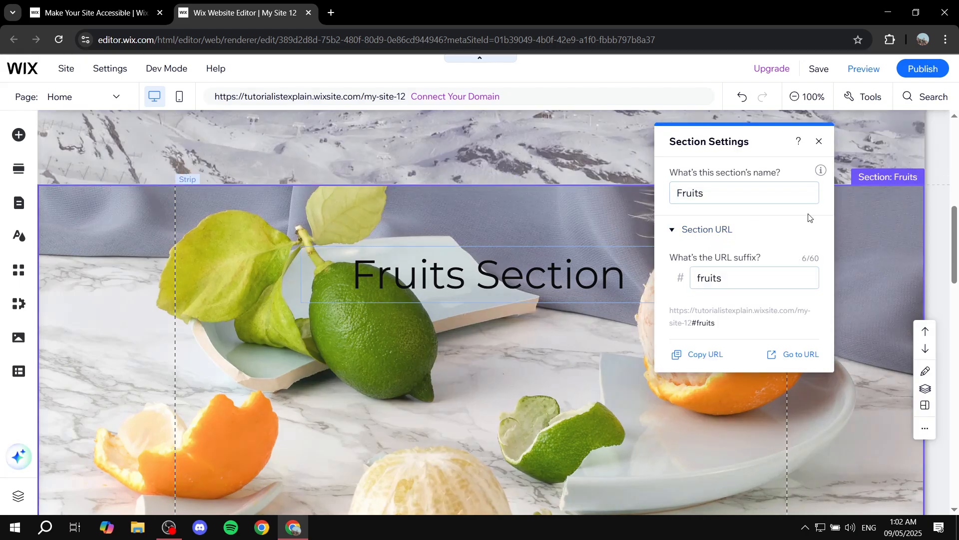
{"action": "left_click", "coordinate": [820, 142]}
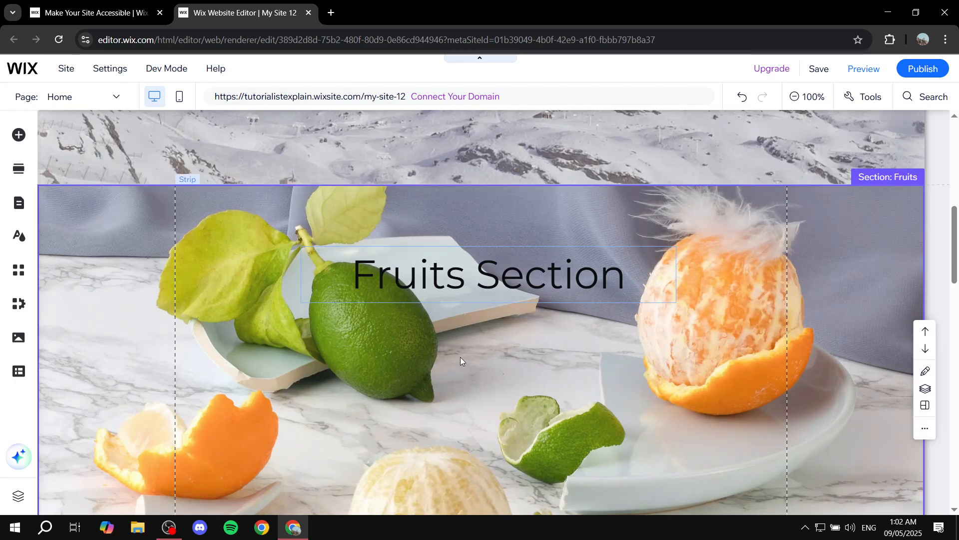
- Place an anchor in the section with the green "Drink" slideshow, near the section's lower edge
{"action": "scroll", "coordinate": [460, 357], "scroll_direction": "down", "scroll_amount": 7}
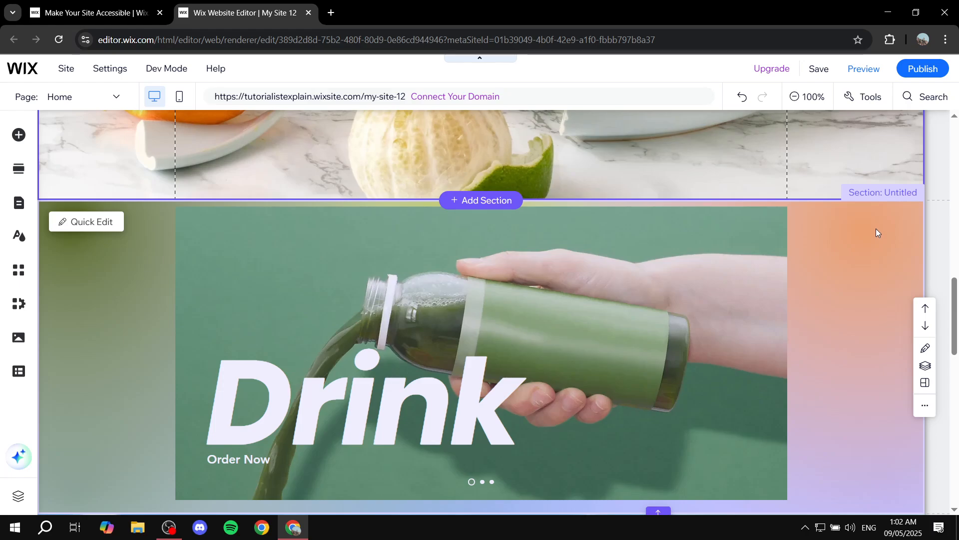
{"action": "scroll", "coordinate": [877, 229], "scroll_direction": "down", "scroll_amount": 1}
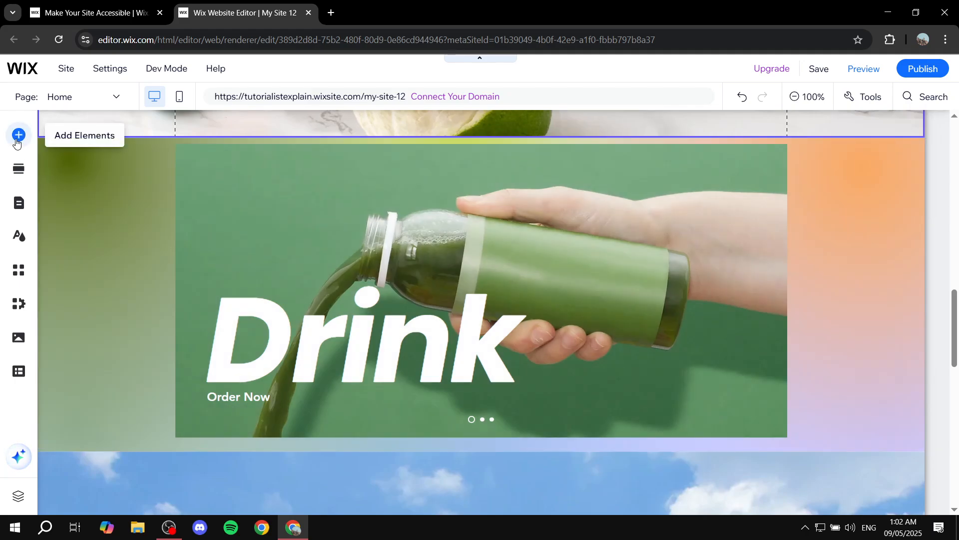
{"action": "left_click", "coordinate": [18, 136]}
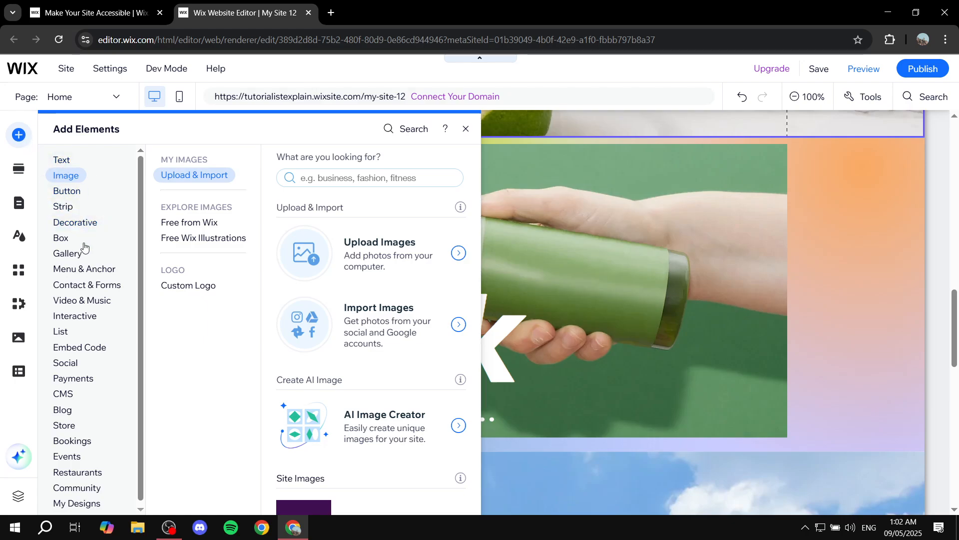
{"action": "left_click", "coordinate": [82, 269]}
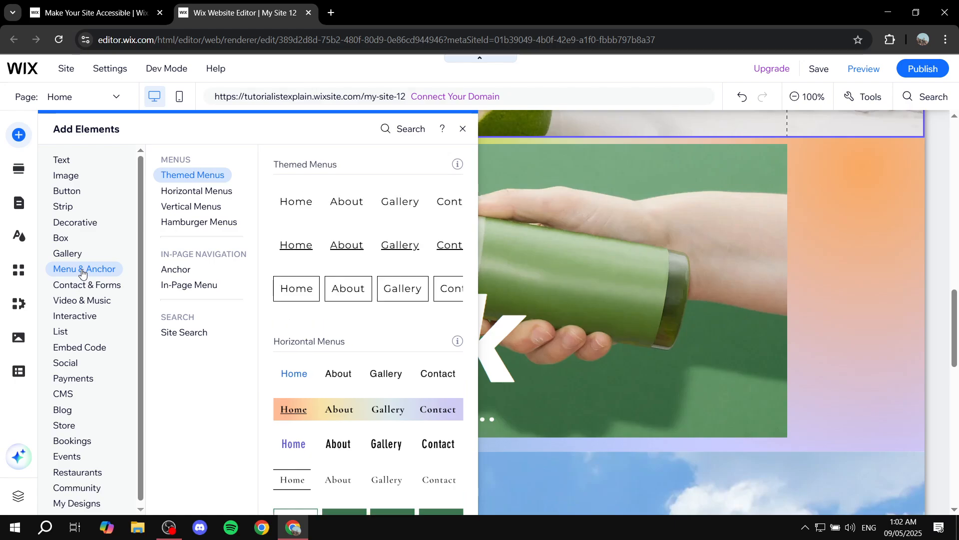
{"action": "left_click", "coordinate": [167, 271]}
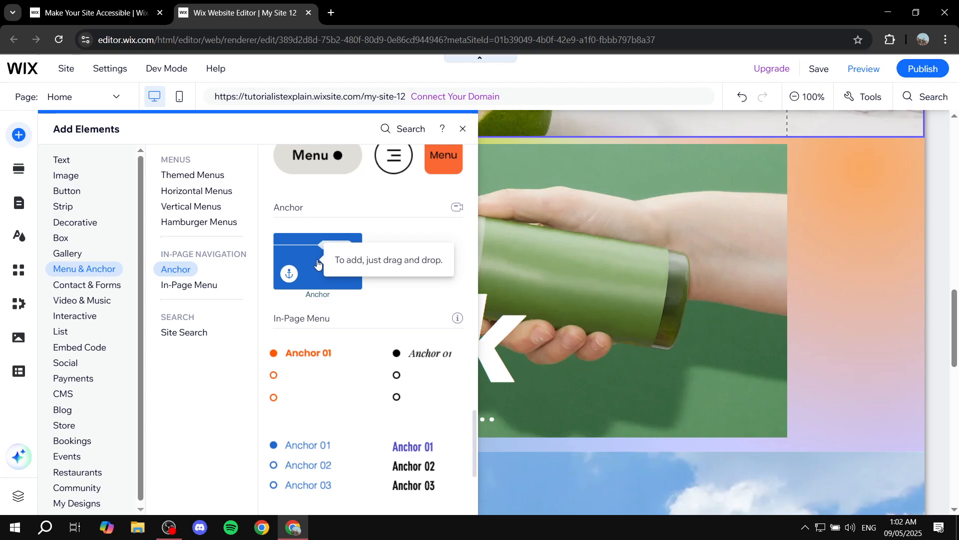
{"action": "left_click_drag", "start_coordinate": [318, 263], "coordinate": [627, 266]}
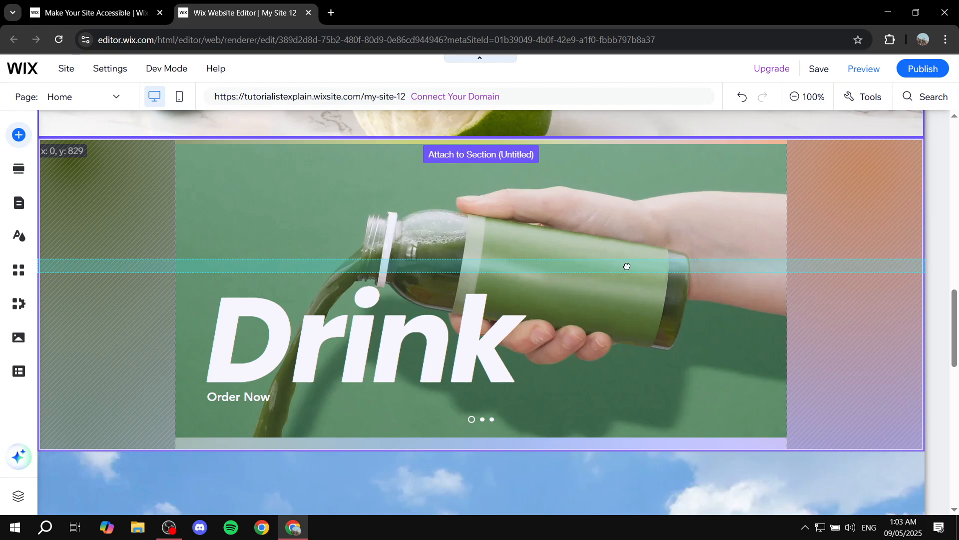
{"action": "left_click_drag", "start_coordinate": [627, 265], "coordinate": [636, 236]}
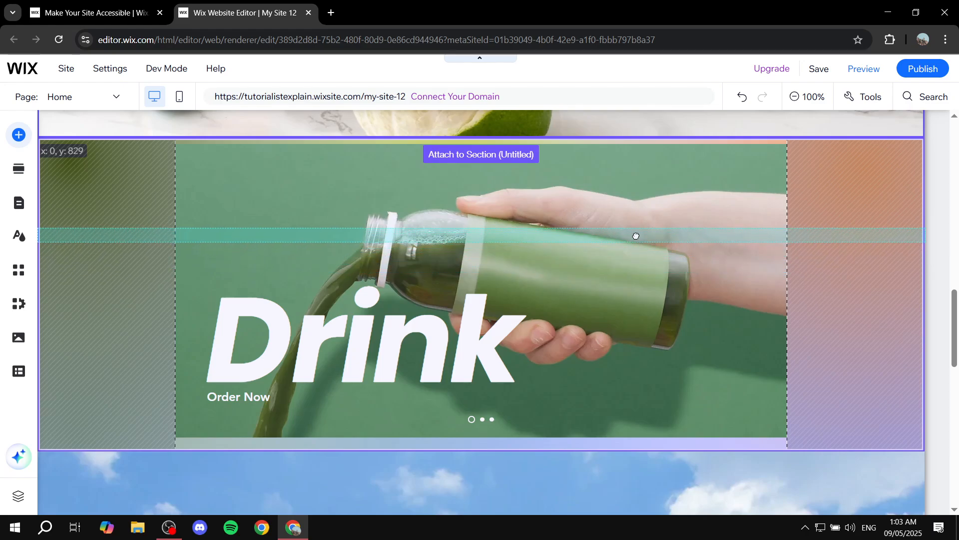
{"action": "left_click_drag", "start_coordinate": [636, 236], "coordinate": [636, 221]}
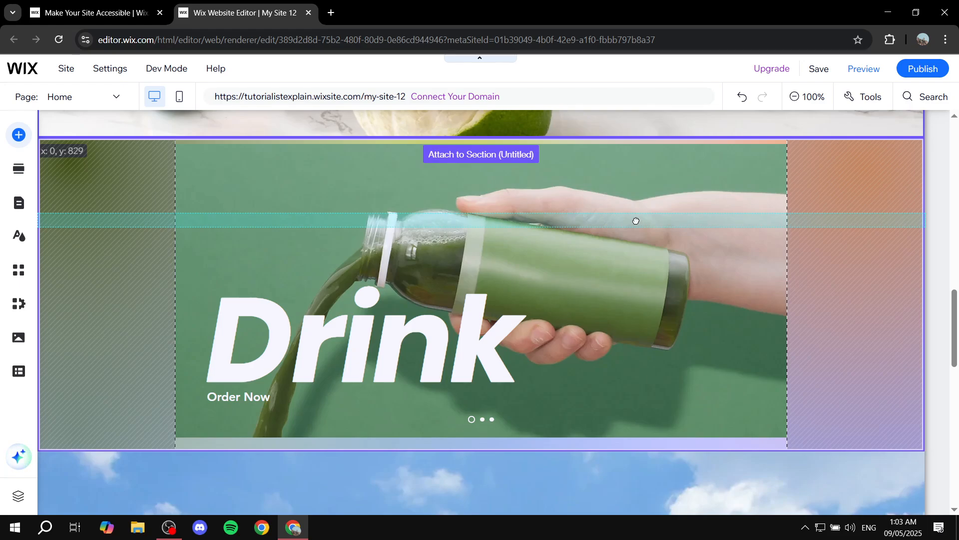
{"action": "left_click_drag", "start_coordinate": [637, 221], "coordinate": [638, 271]}
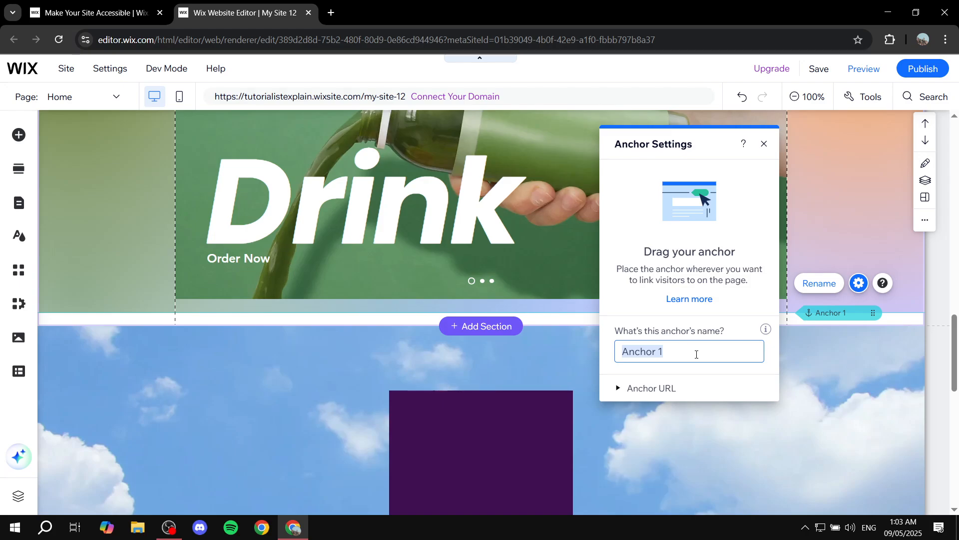
- Name the new anchor "Slideshow" and view its URL suffix
{"action": "type", "text": "Slide"}
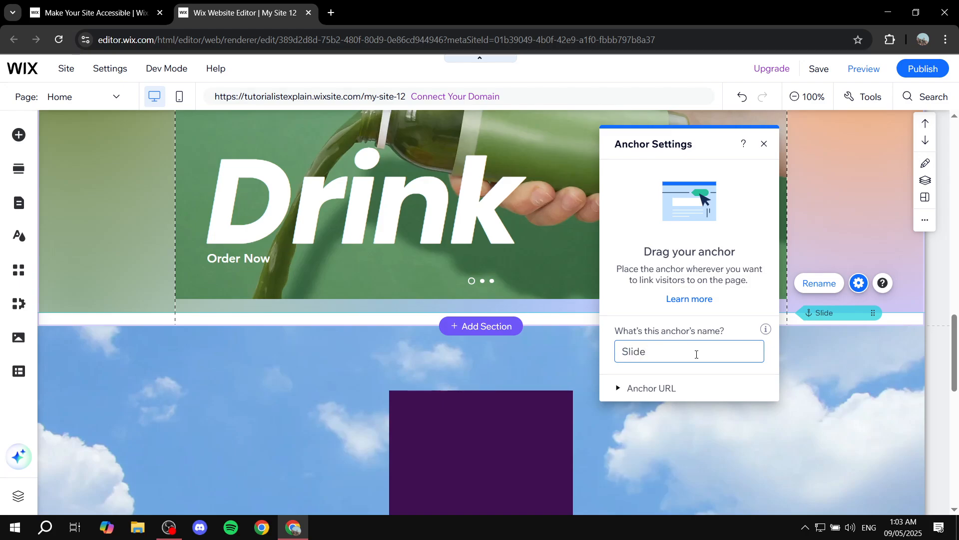
{"action": "type", "text": "showw"}
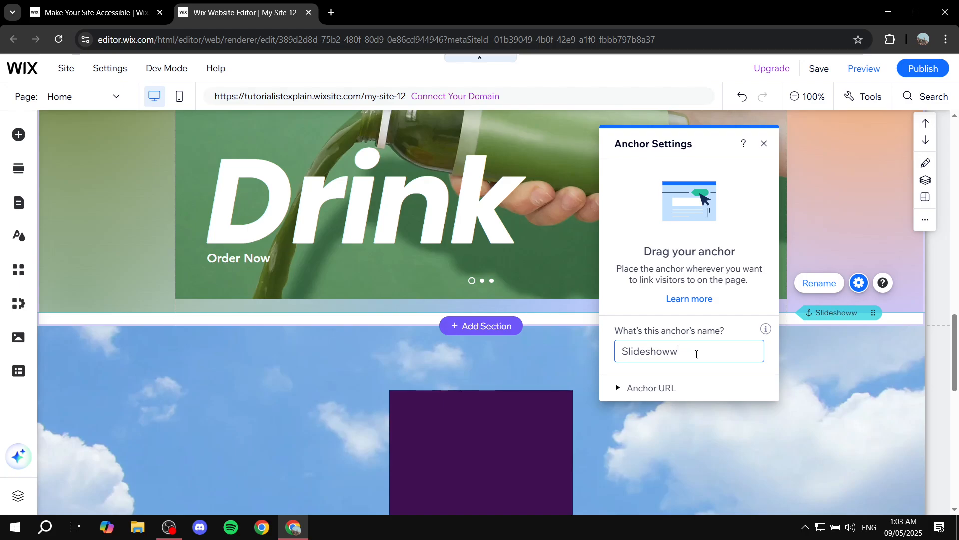
{"action": "left_click", "coordinate": [624, 393]}
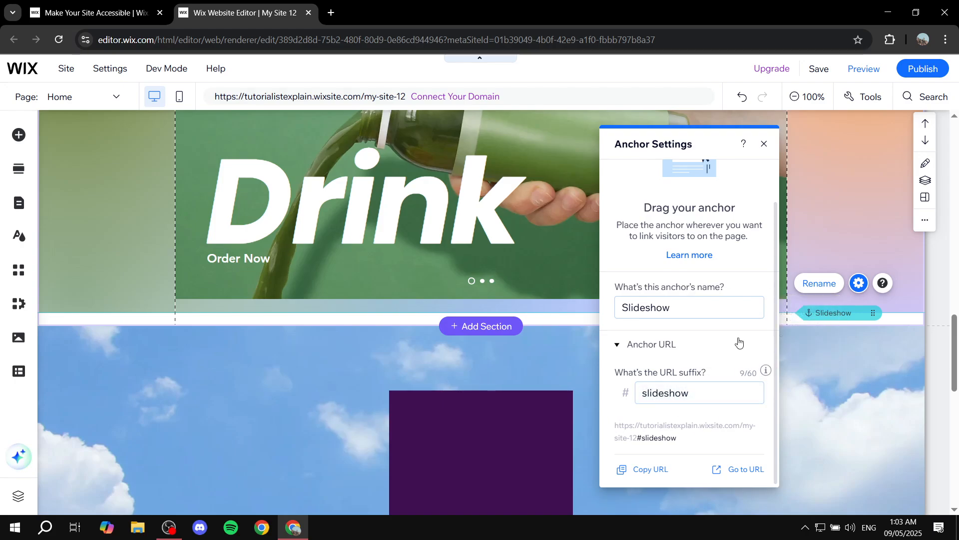
{"action": "left_click", "coordinate": [765, 144]}
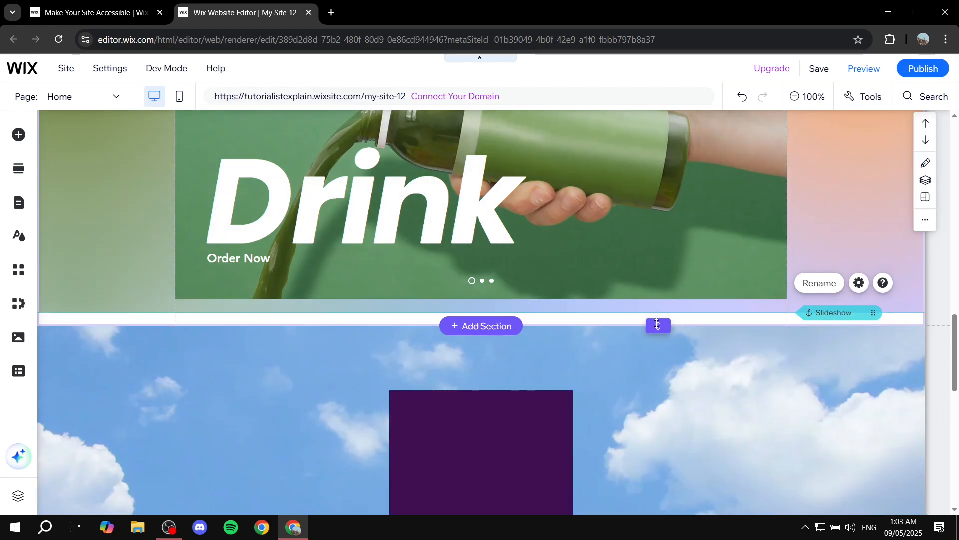
- Move the Slideshow anchor up to about the middle of the "Drink" slideshow
{"action": "left_click", "coordinate": [679, 311]}
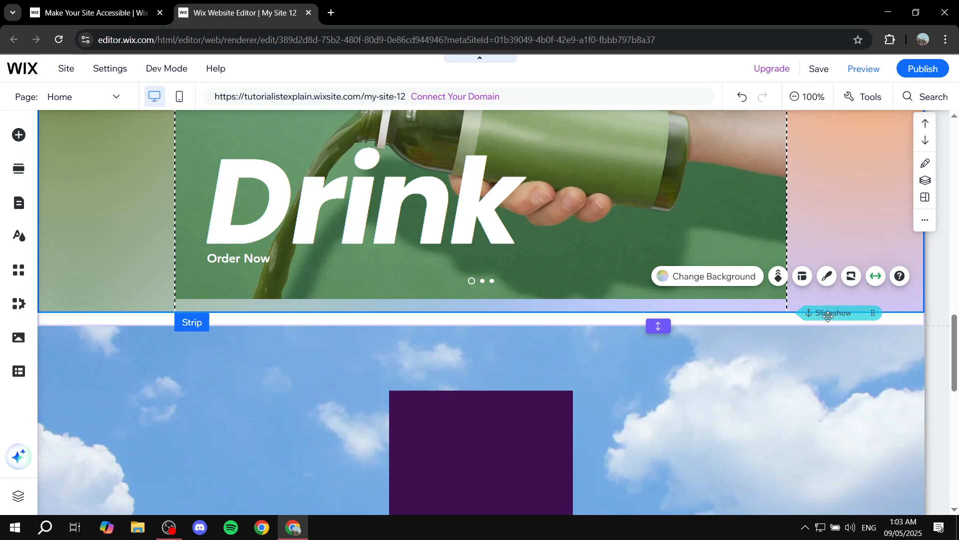
{"action": "scroll", "coordinate": [838, 314], "scroll_direction": "up", "scroll_amount": 4}
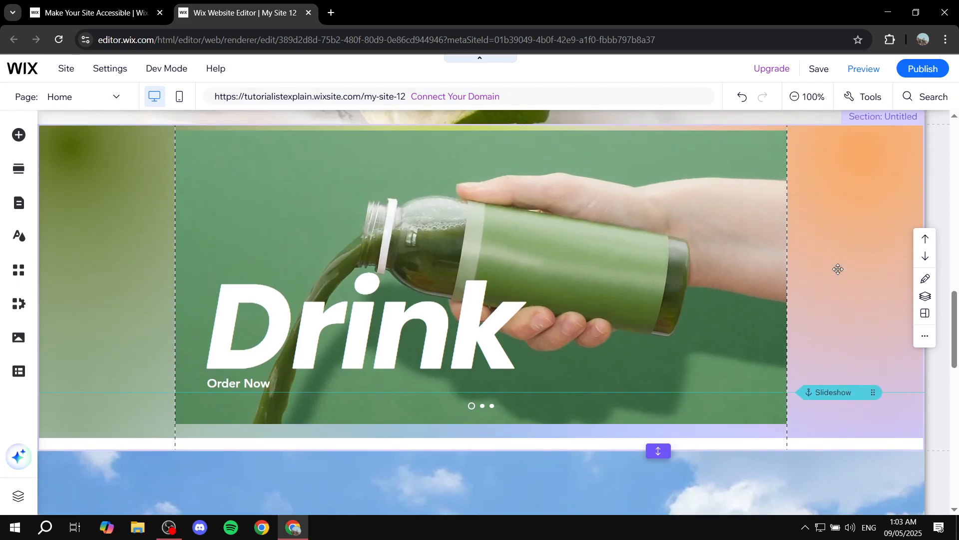
{"action": "left_click_drag", "start_coordinate": [817, 334], "coordinate": [817, 335]}
{"action": "left_click", "coordinate": [831, 444]}
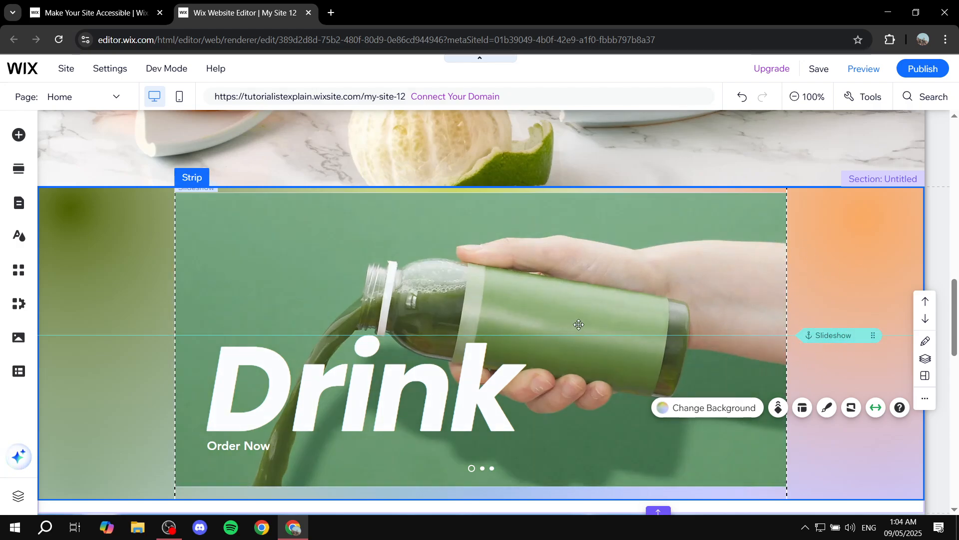
- Name the cloud-background section with the purple square "Image" and view its URL suffix
{"action": "scroll", "coordinate": [580, 327], "scroll_direction": "down", "scroll_amount": 2}
{"action": "scroll", "coordinate": [585, 334], "scroll_direction": "down", "scroll_amount": 2}
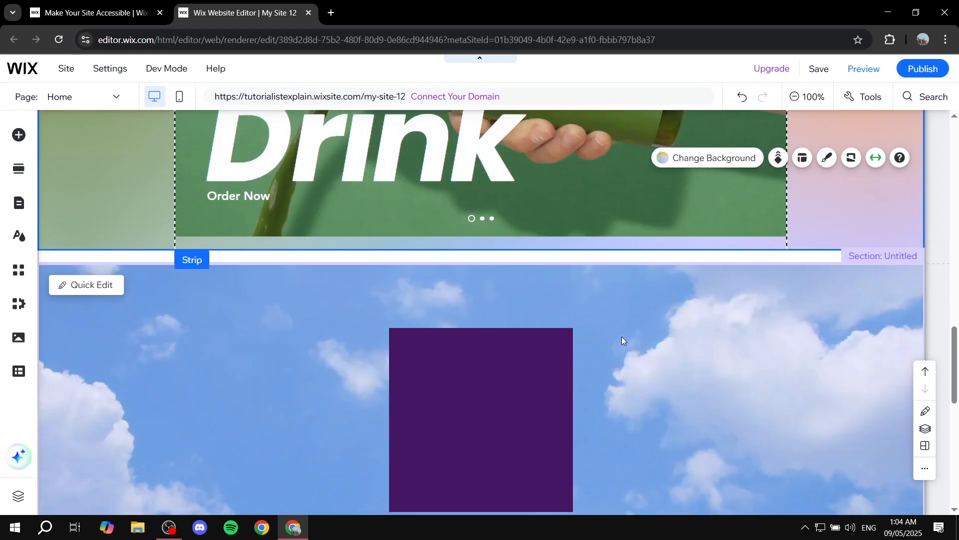
{"action": "scroll", "coordinate": [622, 340], "scroll_direction": "down", "scroll_amount": 2}
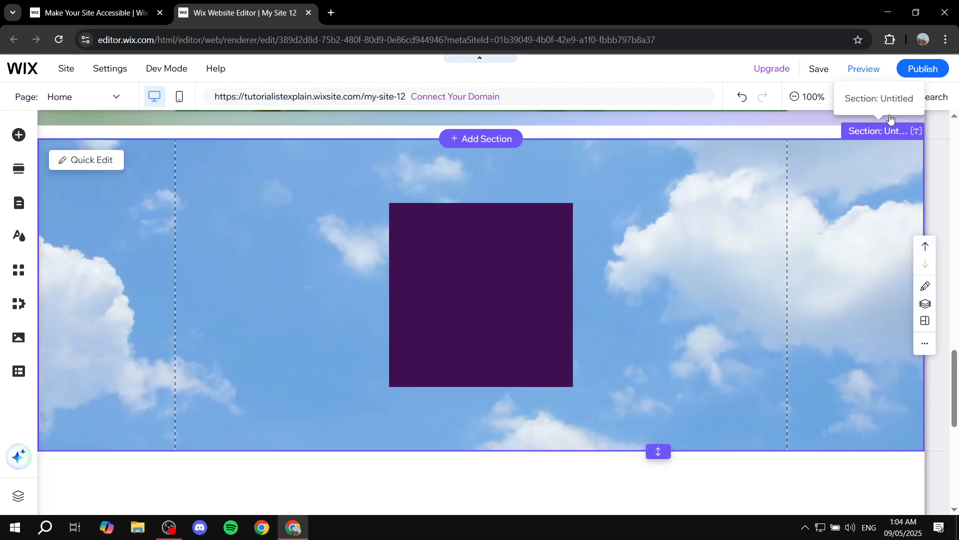
{"action": "left_click", "coordinate": [916, 131]}
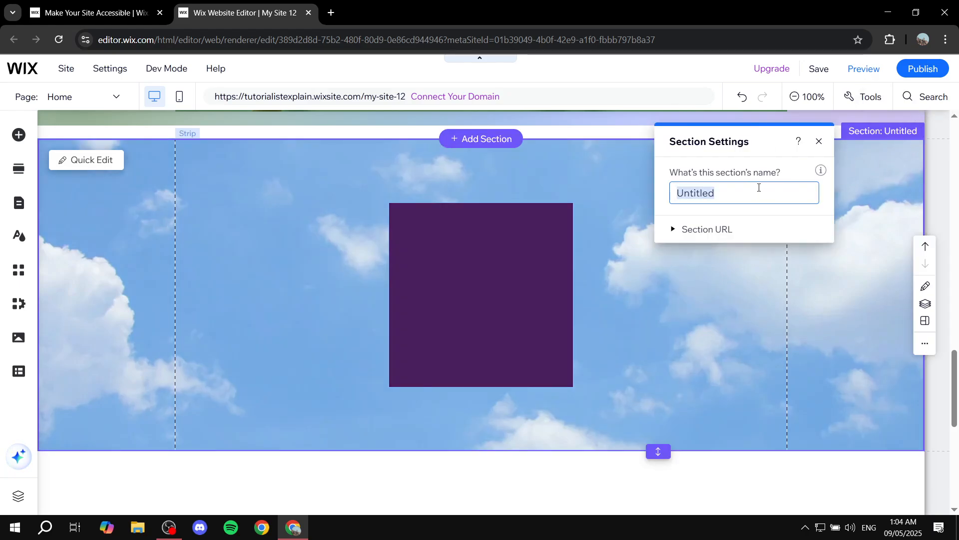
{"action": "key", "text": "BackSpace"}
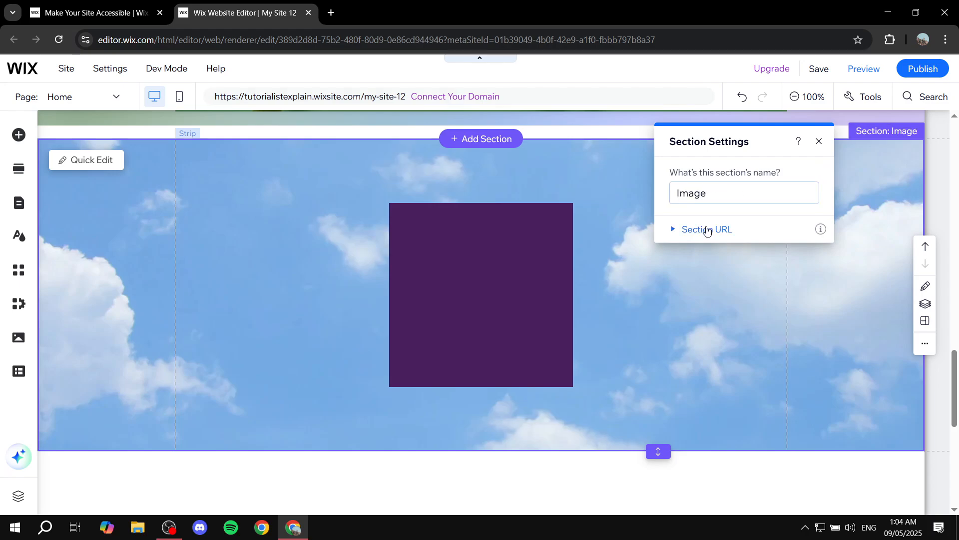
{"action": "left_click", "coordinate": [707, 230]}
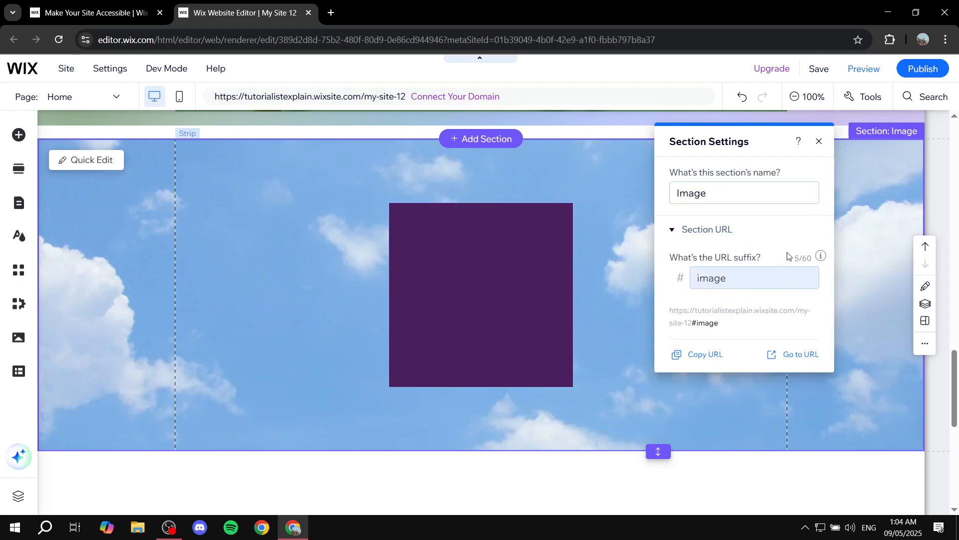
{"action": "mouse_move", "coordinate": [823, 171]}
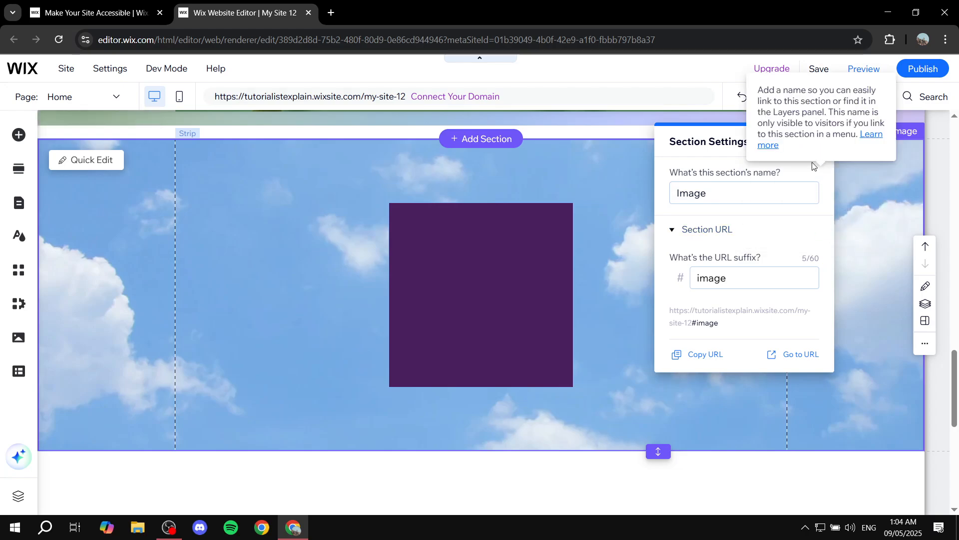
{"action": "left_click", "coordinate": [818, 142]}
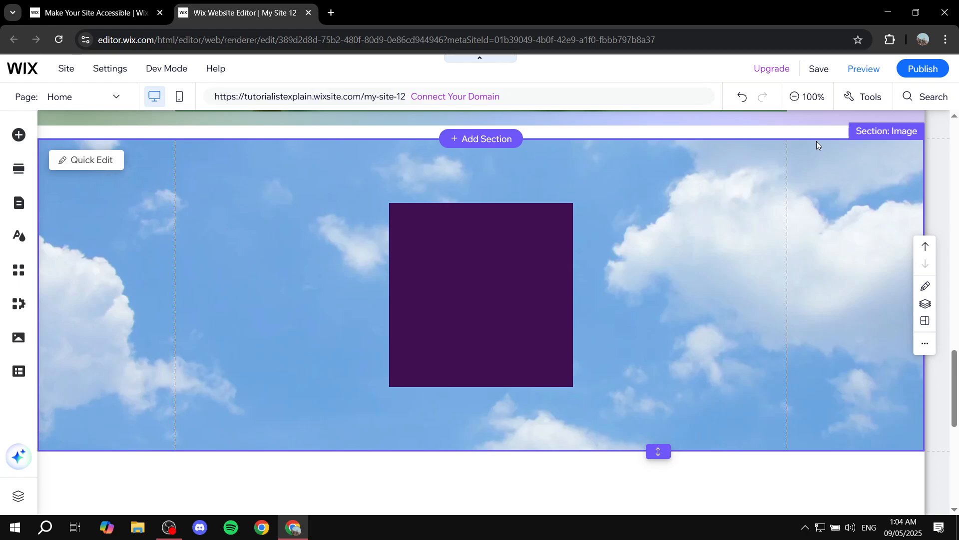
- Add the first themed button to the snowy mountain section, near its horizontal centre
{"action": "scroll", "coordinate": [695, 208], "scroll_direction": "up", "scroll_amount": 15}
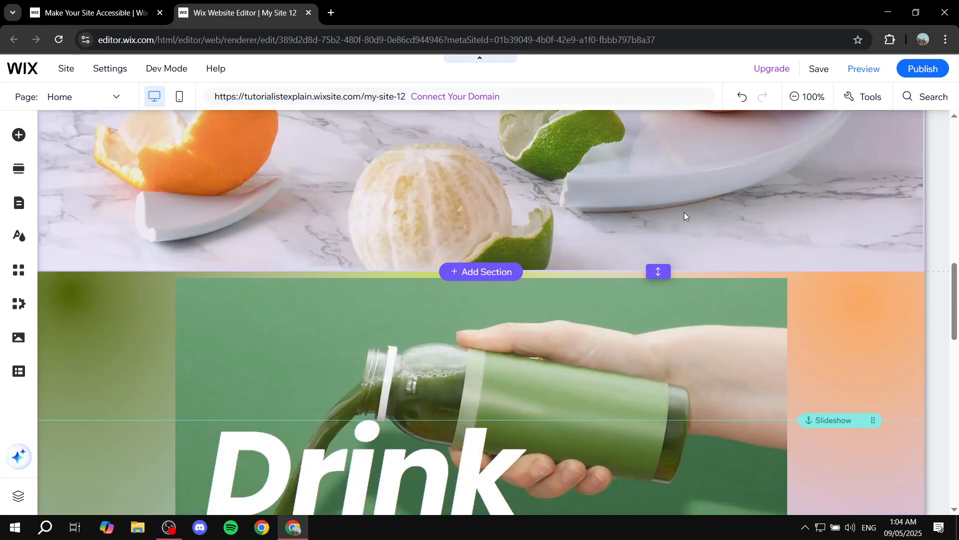
{"action": "scroll", "coordinate": [641, 223], "scroll_direction": "up", "scroll_amount": 5}
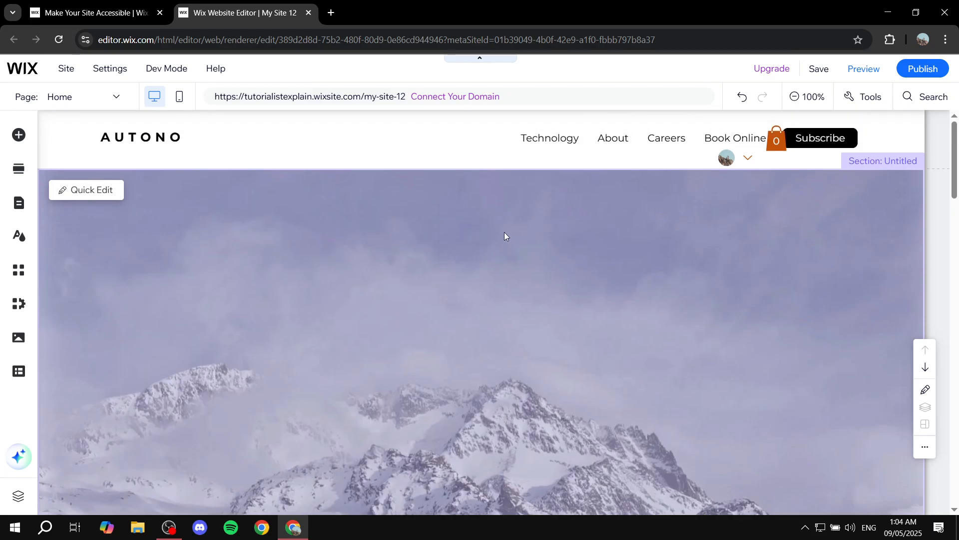
{"action": "scroll", "coordinate": [504, 233], "scroll_direction": "down", "scroll_amount": 3}
{"action": "scroll", "coordinate": [608, 252], "scroll_direction": "up", "scroll_amount": 3}
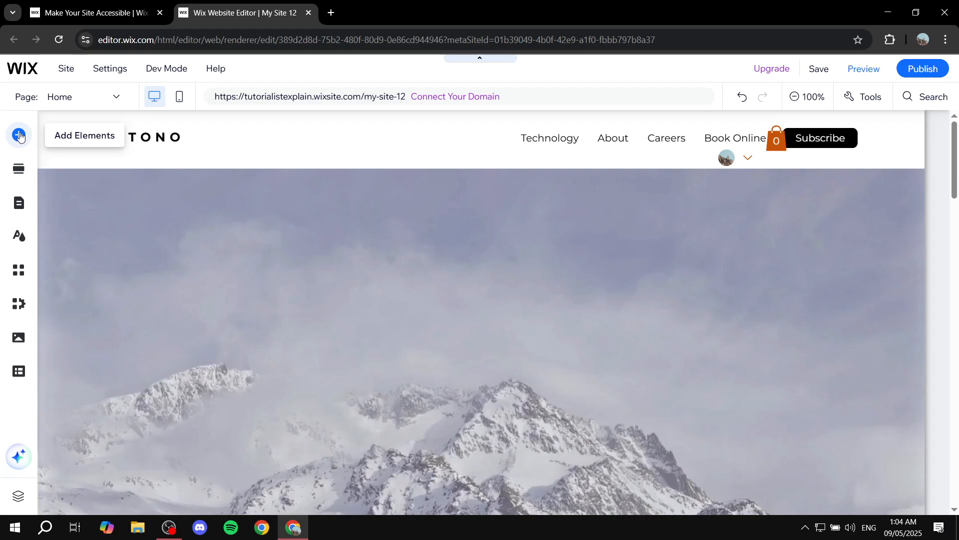
{"action": "left_click", "coordinate": [19, 135]}
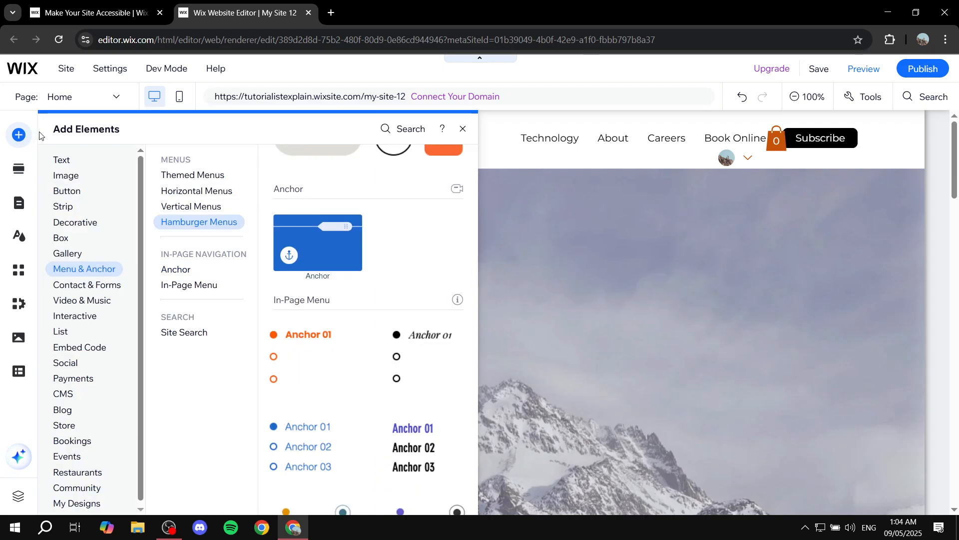
{"action": "left_click", "coordinate": [61, 206]}
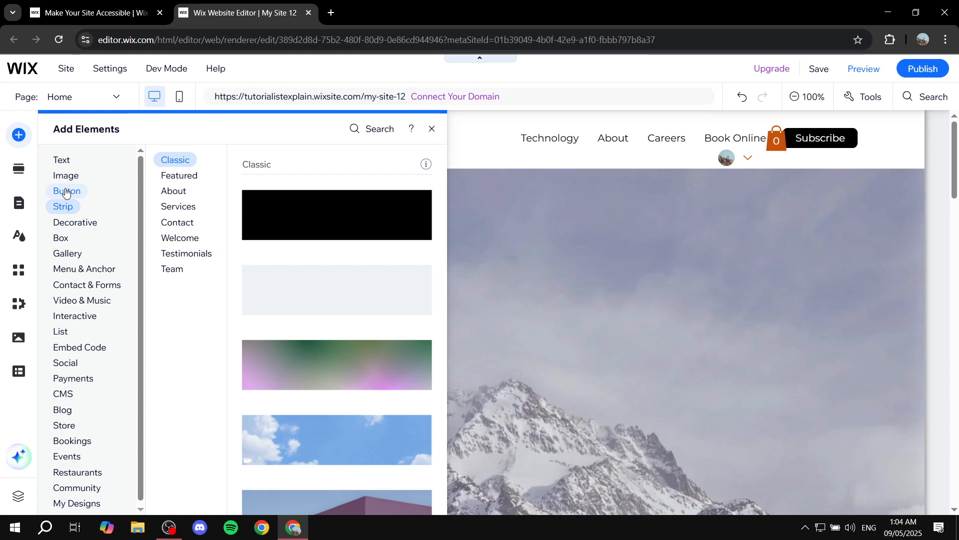
{"action": "left_click", "coordinate": [65, 191]}
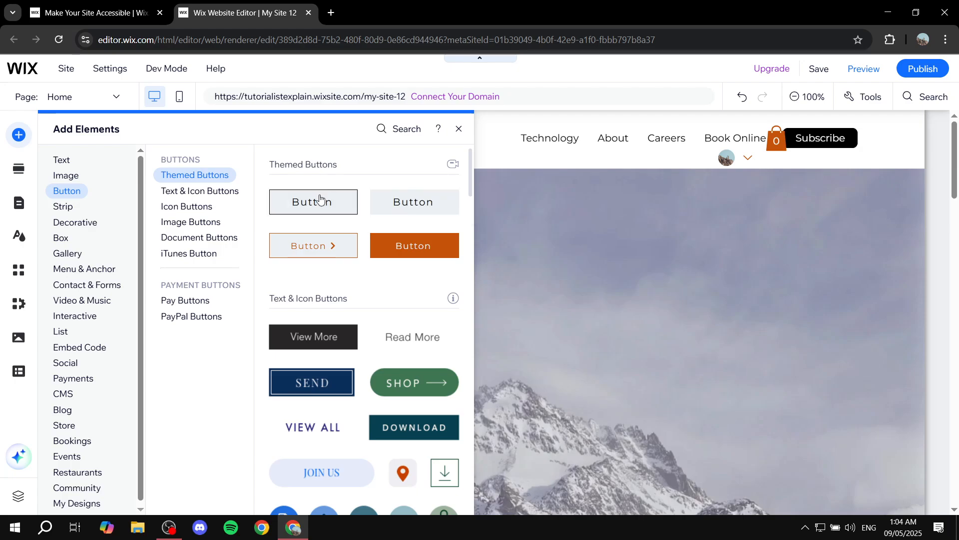
{"action": "left_click_drag", "start_coordinate": [320, 202], "coordinate": [487, 386]}
- Add a themed Heading 1 text above the button in the mountain section
{"action": "left_click", "coordinate": [19, 135]}
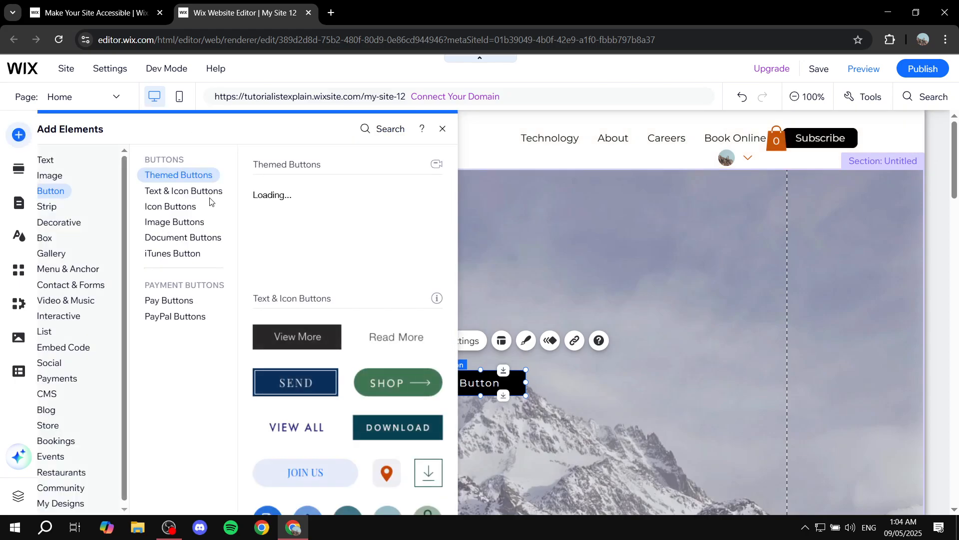
{"action": "left_click", "coordinate": [66, 175]}
{"action": "left_click", "coordinate": [61, 159]}
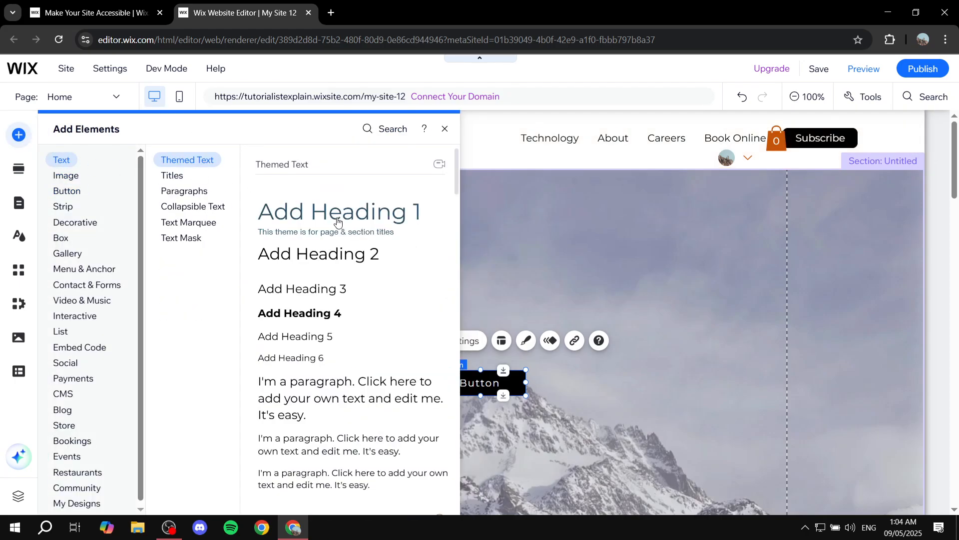
{"action": "left_click_drag", "start_coordinate": [330, 216], "coordinate": [474, 298]}
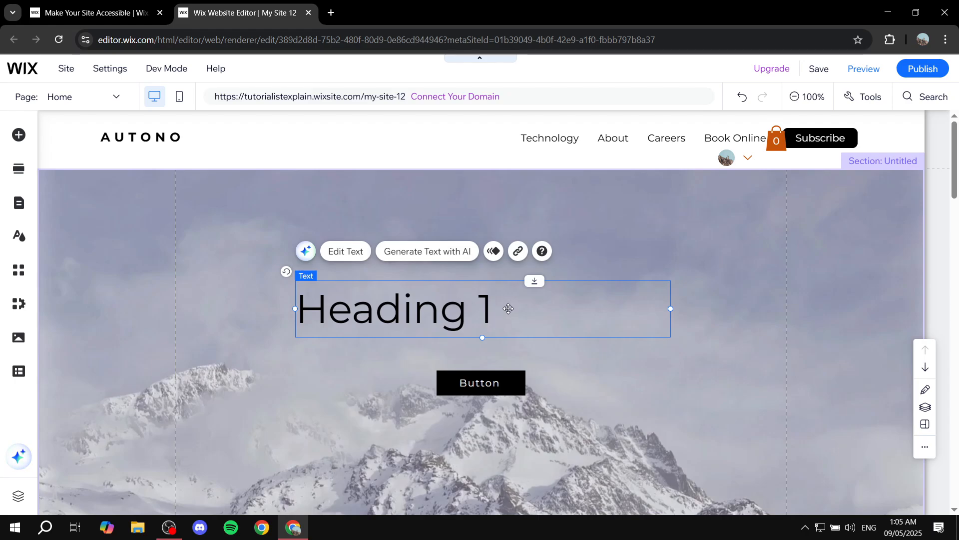
- Enlarge the button to nearly twice its width and move it beneath the words of the heading
{"action": "scroll", "coordinate": [555, 350], "scroll_direction": "down", "scroll_amount": 3}
{"action": "left_click", "coordinate": [520, 265]}
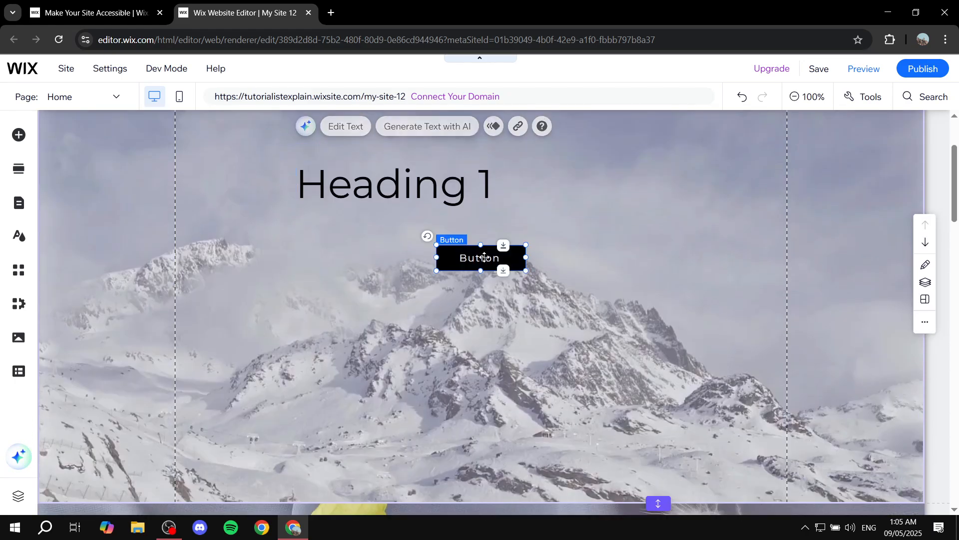
{"action": "left_click_drag", "start_coordinate": [526, 271], "coordinate": [604, 313]}
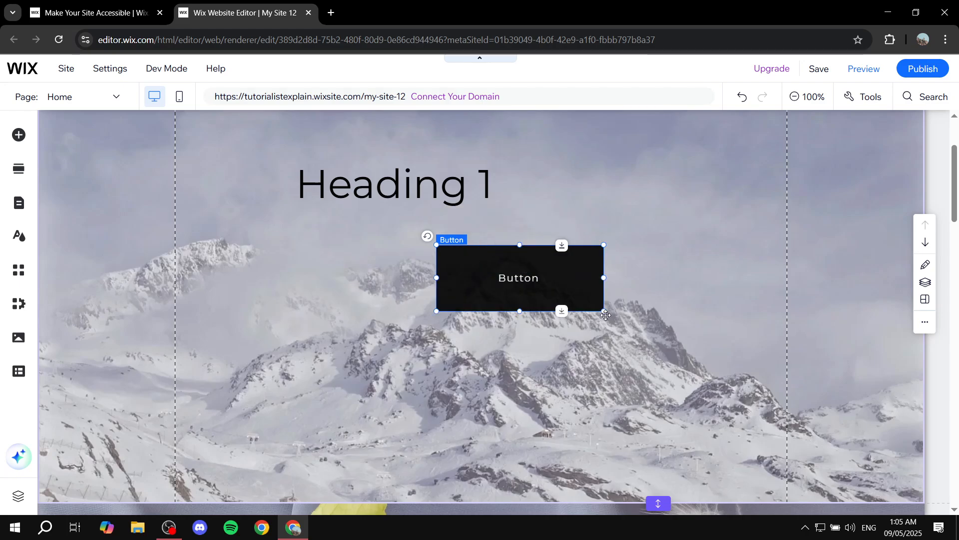
{"action": "left_click", "coordinate": [600, 347]}
{"action": "left_click_drag", "start_coordinate": [558, 284], "coordinate": [436, 273]}
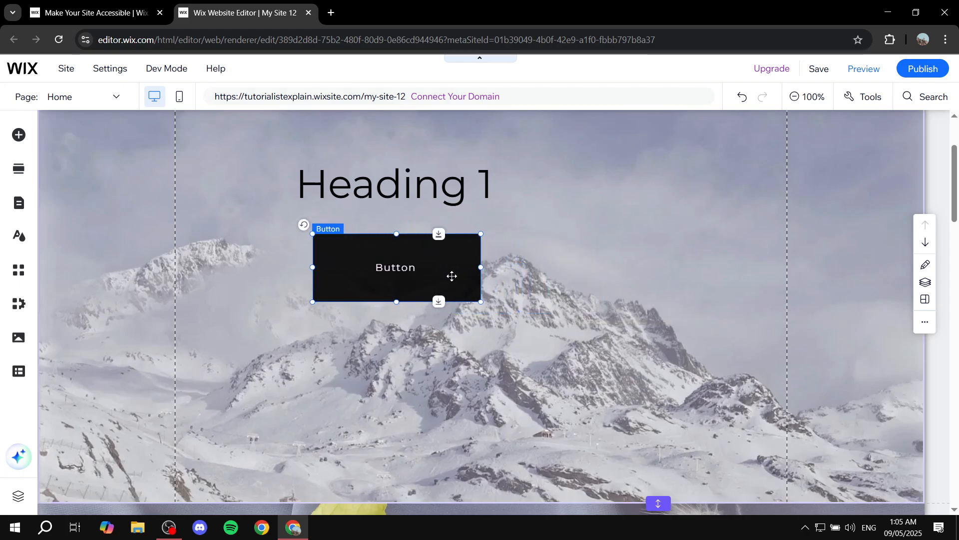
- Add the purple square from the site images to the mountain section, shrink it slightly and centre it below the button
{"action": "left_click", "coordinate": [18, 134]}
{"action": "left_click", "coordinate": [158, 191]}
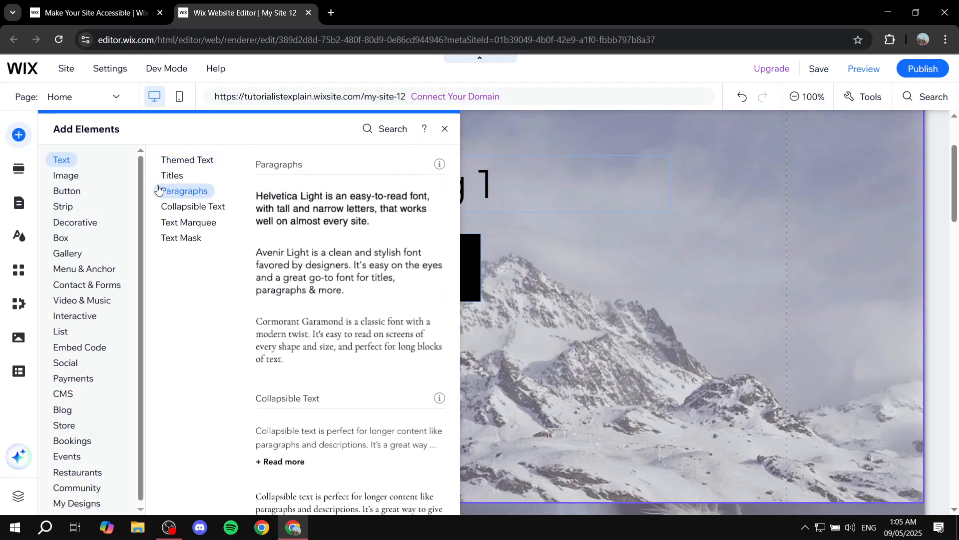
{"action": "left_click", "coordinate": [66, 176]}
{"action": "left_click", "coordinate": [194, 176]}
{"action": "scroll", "coordinate": [329, 327], "scroll_direction": "down", "scroll_amount": 3}
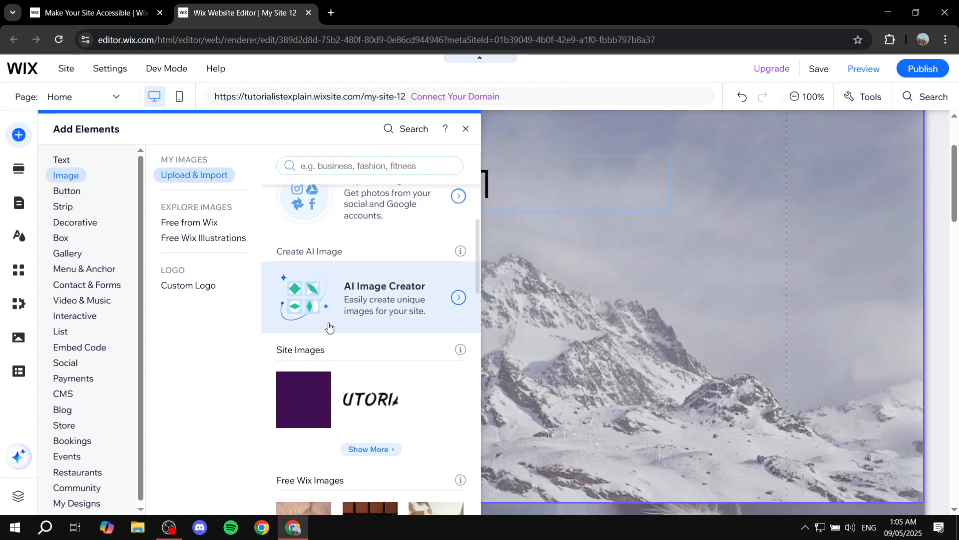
{"action": "left_click_drag", "start_coordinate": [314, 395], "coordinate": [490, 384]}
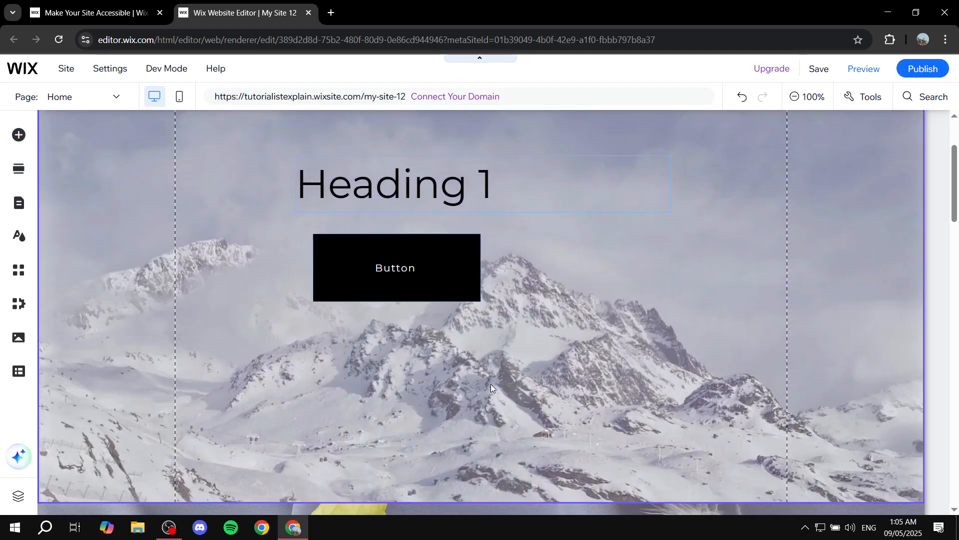
{"action": "left_click_drag", "start_coordinate": [532, 497], "coordinate": [500, 461]}
{"action": "left_click_drag", "start_coordinate": [466, 392], "coordinate": [439, 396]}
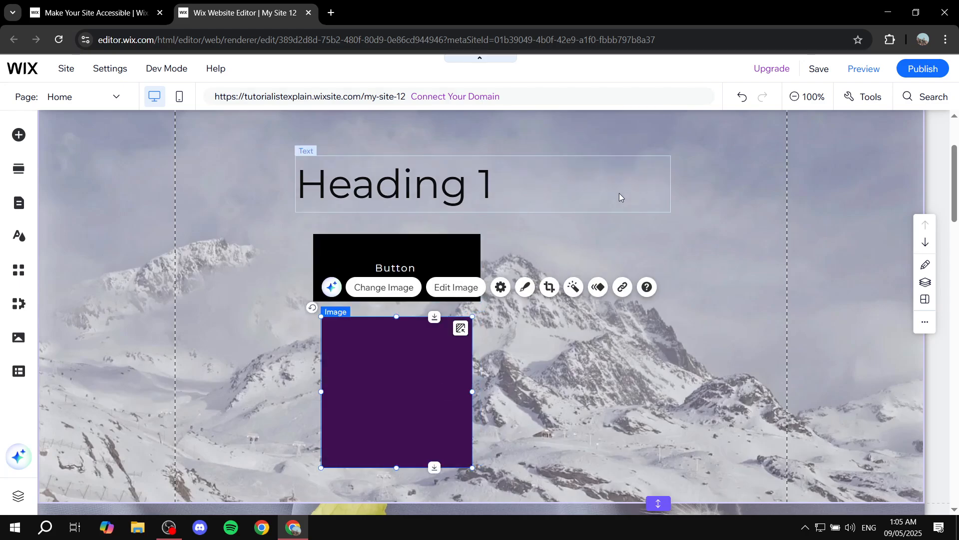
- Replace the heading's text with "Jump to Fruit Section"
{"action": "left_click", "coordinate": [413, 172]}
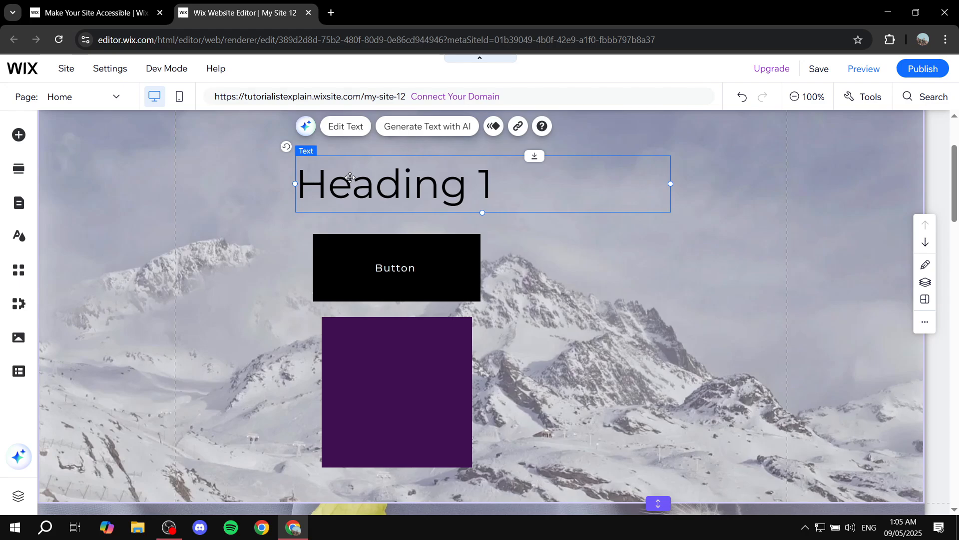
{"action": "double_click", "coordinate": [503, 182]}
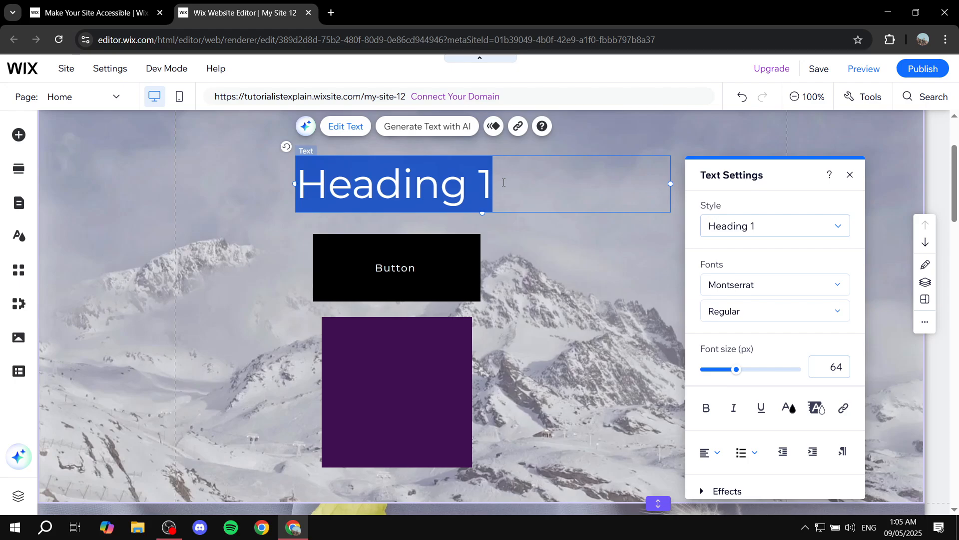
{"action": "type", "text": "Jump to F"}
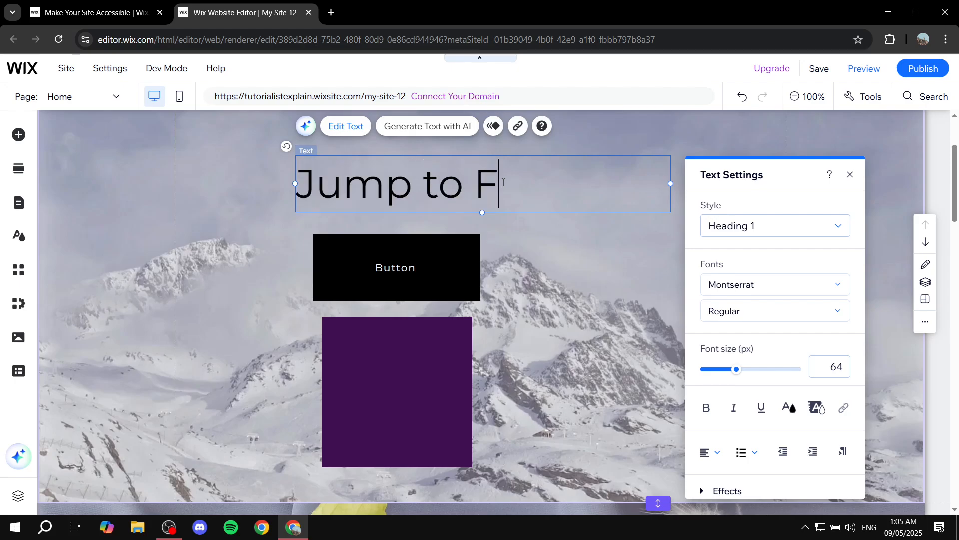
{"action": "type", "text": "ruit Sectio"}
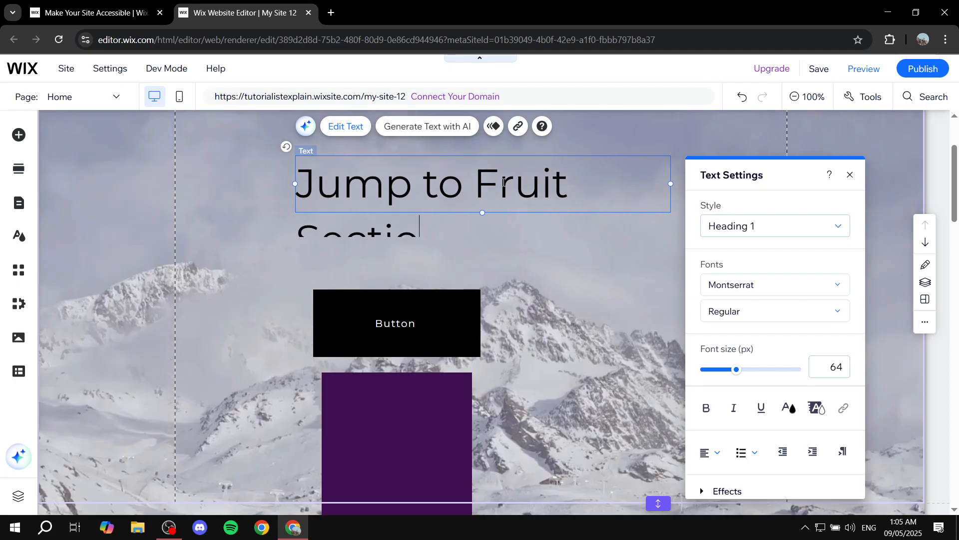
{"action": "type", "text": "n"}
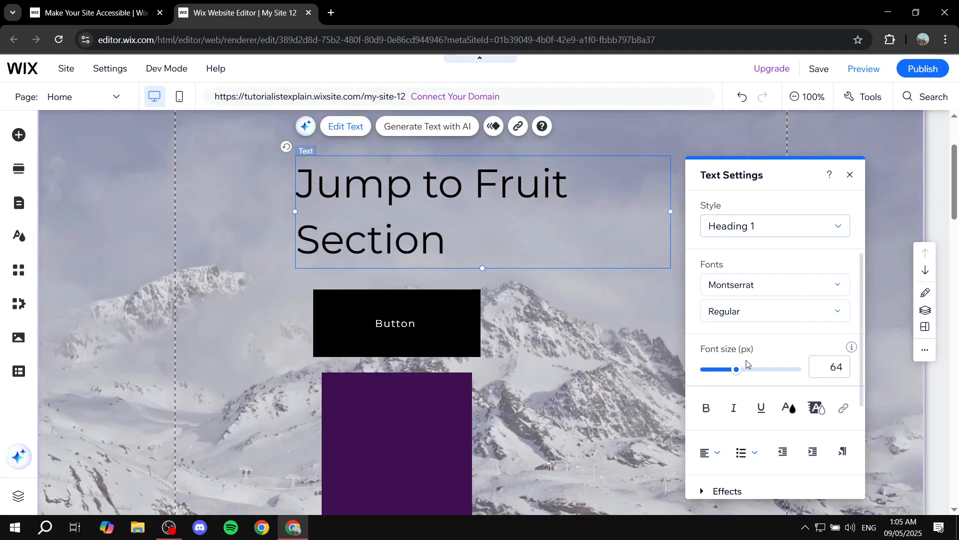
- Set the font size of the whole "Jump to Fruit Section" heading to 51 px
{"action": "left_click_drag", "start_coordinate": [739, 370], "coordinate": [721, 371]}
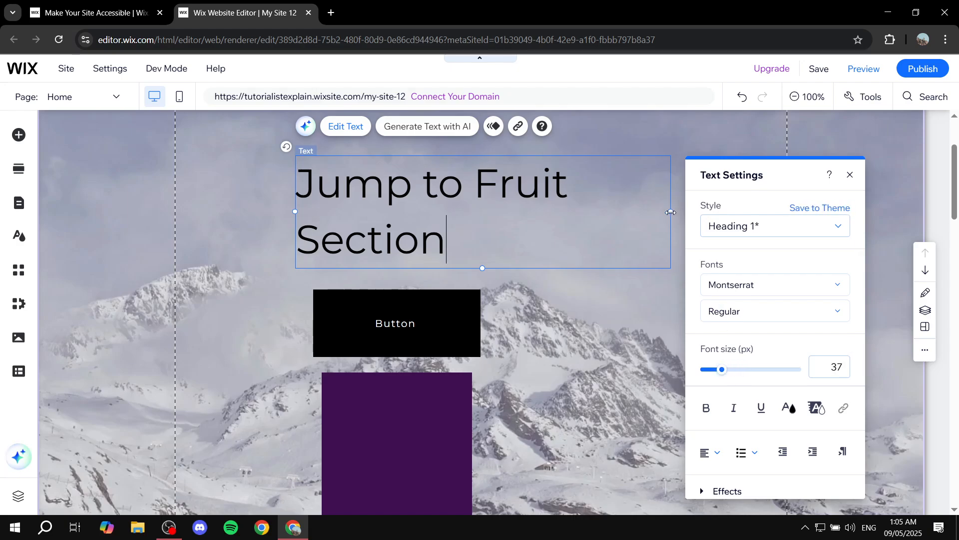
{"action": "key", "text": "ctrl+a"}
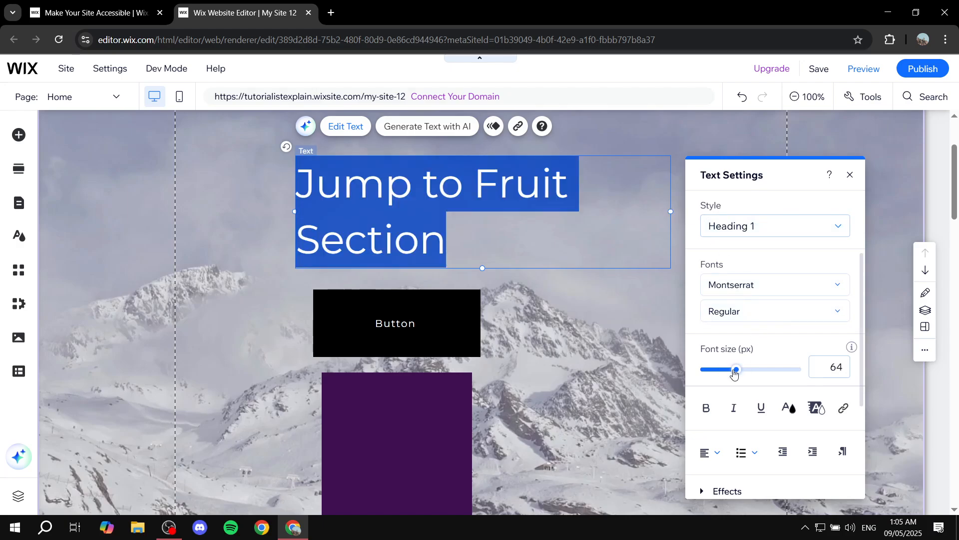
{"action": "left_click_drag", "start_coordinate": [733, 372], "coordinate": [730, 370]}
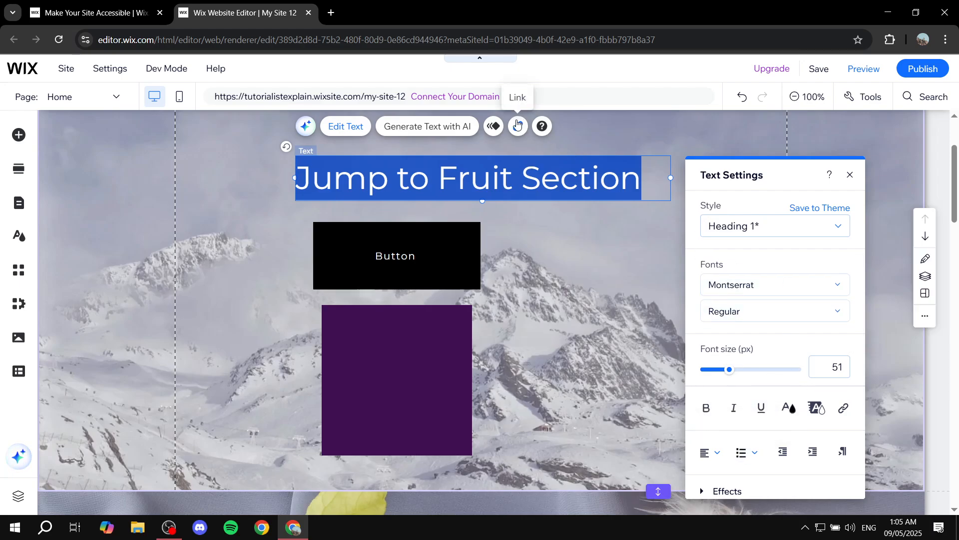
- Link the "Jump to Fruit Section" heading to the Fruits section of the Home page
{"action": "left_click", "coordinate": [517, 127]}
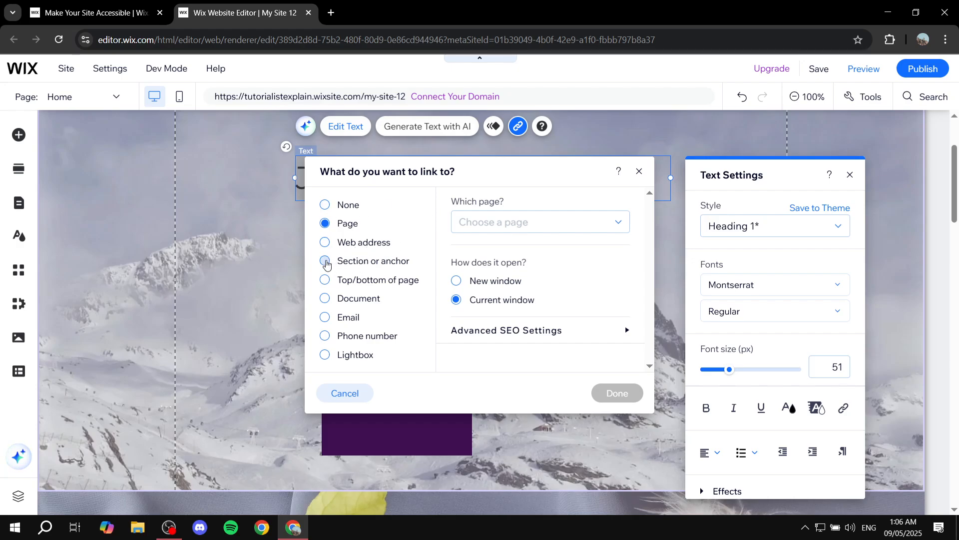
{"action": "left_click", "coordinate": [326, 261]}
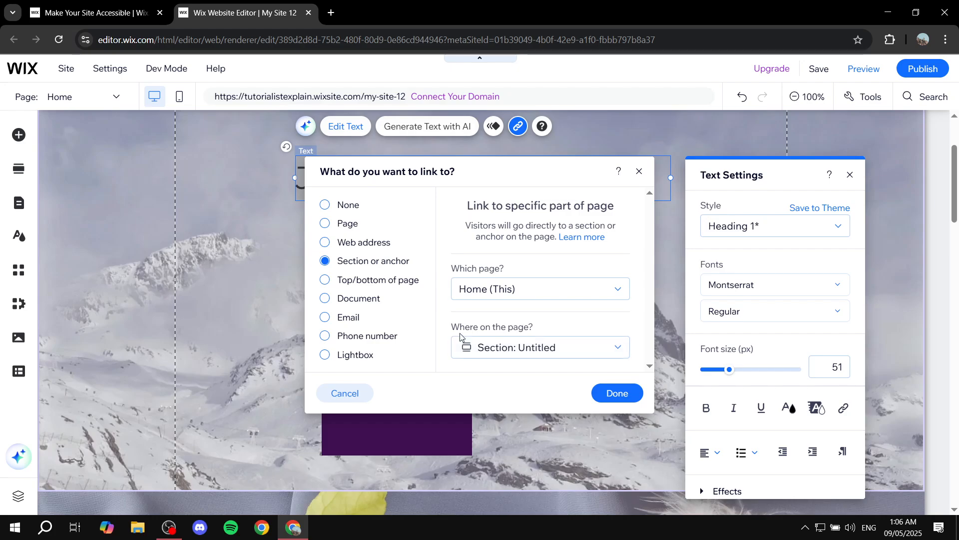
{"action": "left_click", "coordinate": [551, 352]}
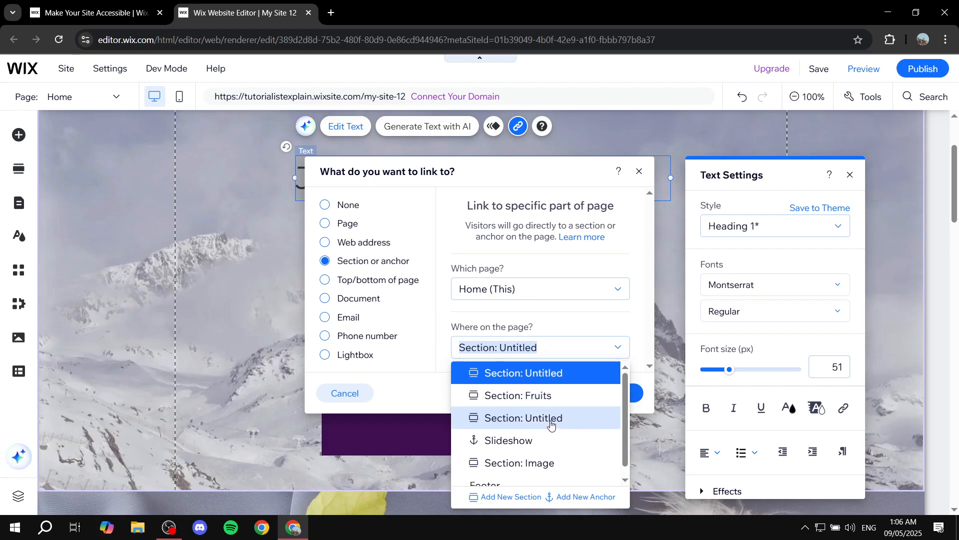
{"action": "scroll", "coordinate": [531, 432], "scroll_direction": "down", "scroll_amount": 1}
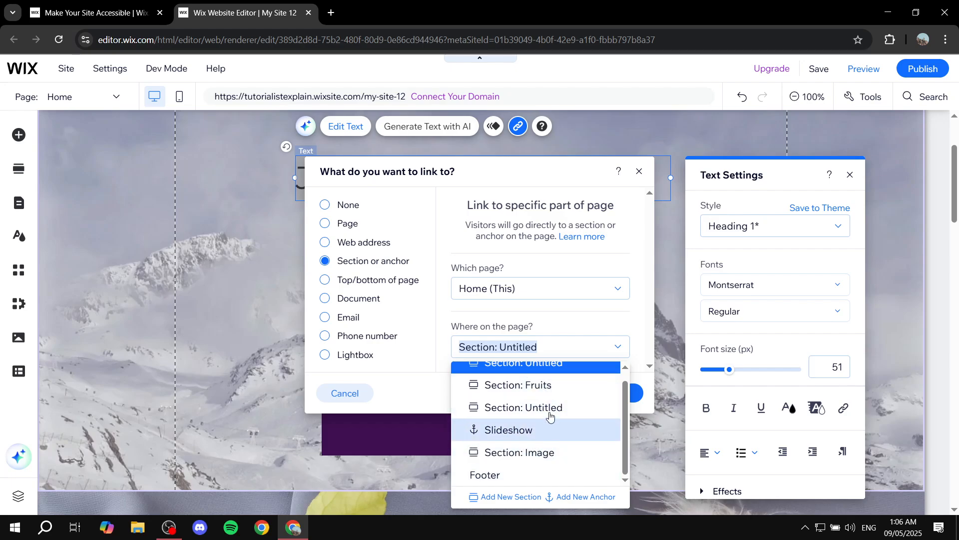
{"action": "left_click", "coordinate": [551, 394]}
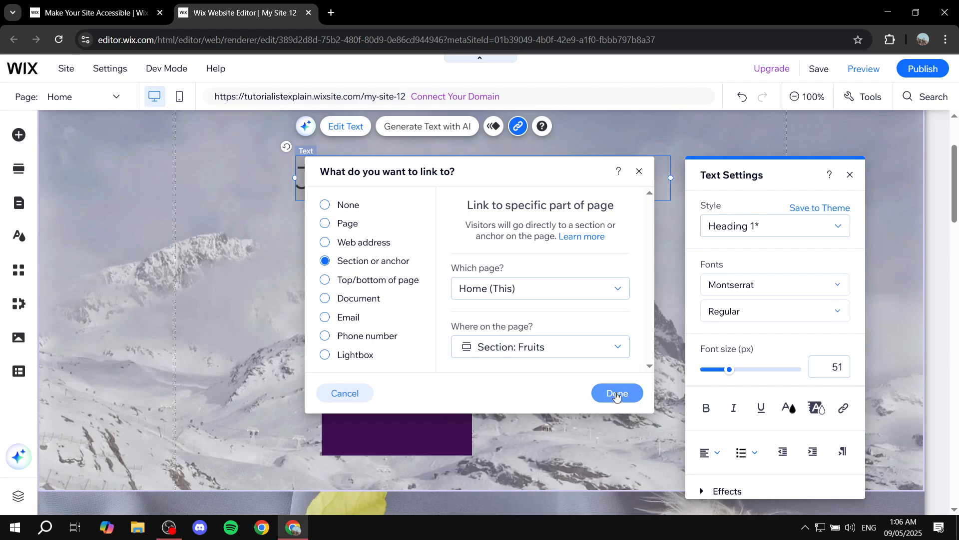
{"action": "left_click", "coordinate": [616, 394]}
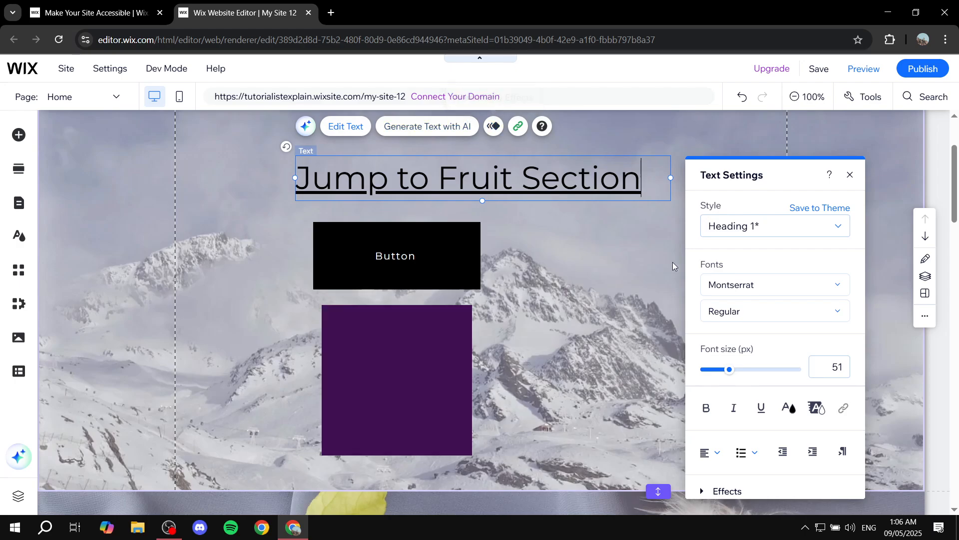
{"action": "left_click", "coordinate": [851, 175]}
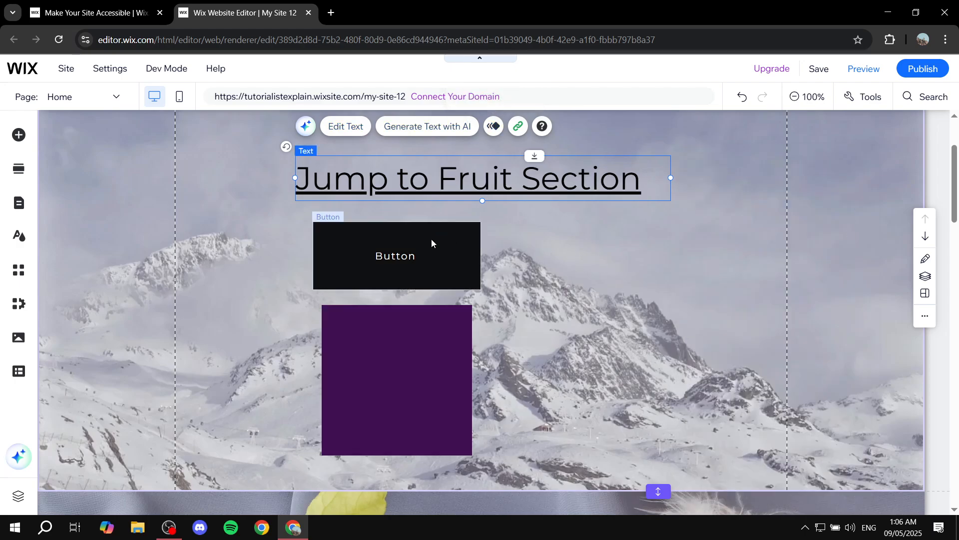
- Link the black button below the heading to the Slideshow anchor on the Home page
{"action": "left_click", "coordinate": [435, 253]}
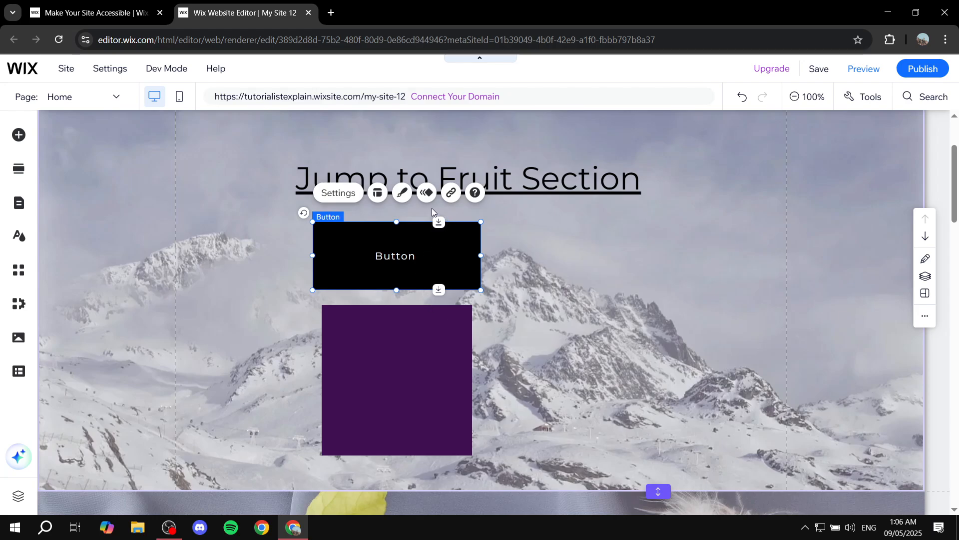
{"action": "left_click", "coordinate": [344, 198]}
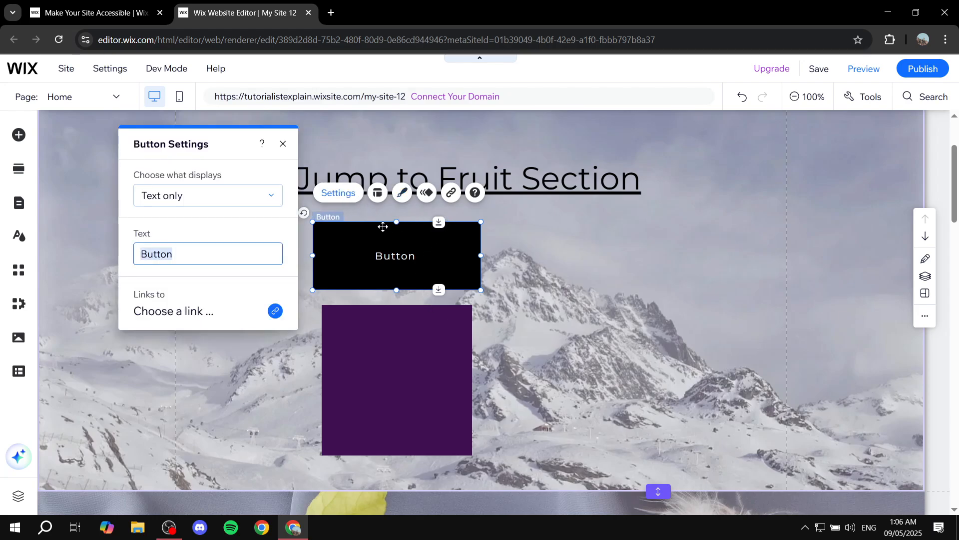
{"action": "left_click", "coordinate": [206, 314]}
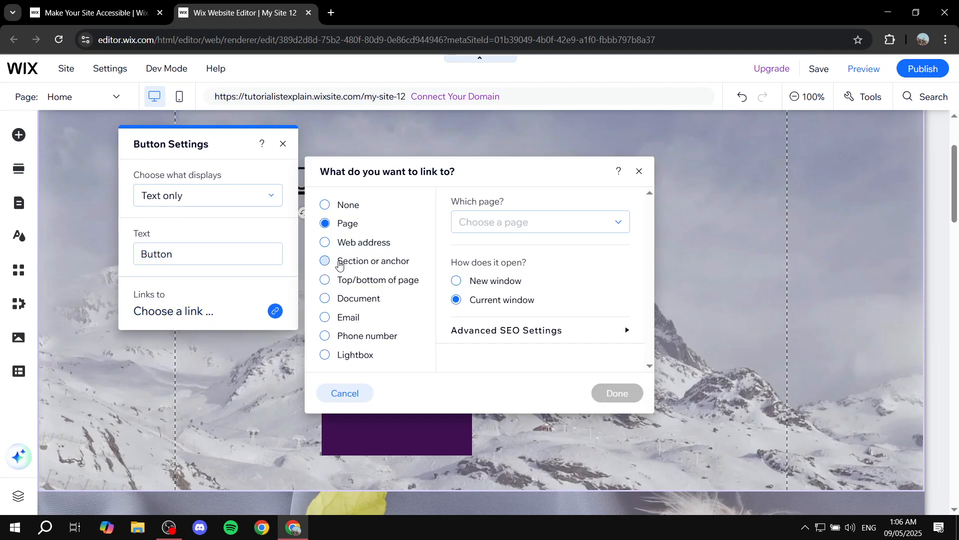
{"action": "left_click", "coordinate": [339, 264]}
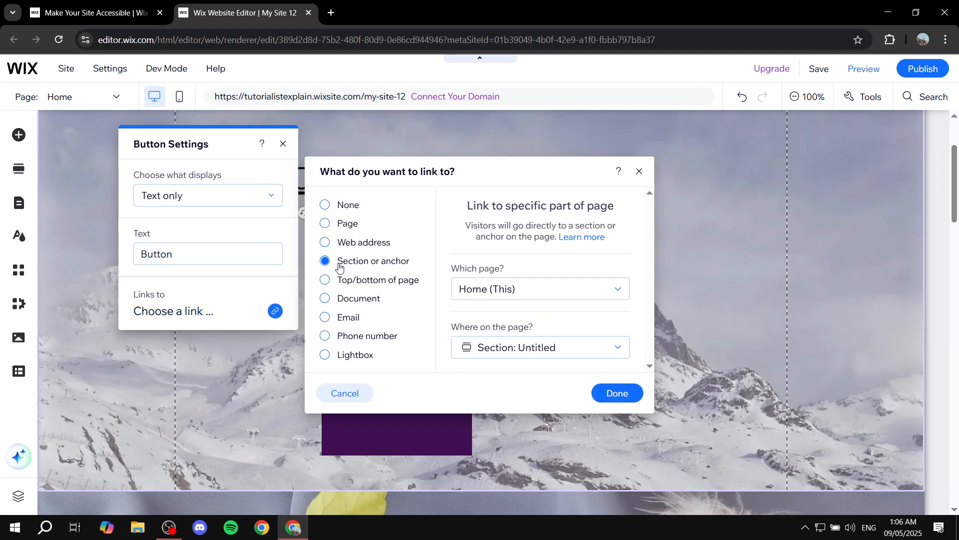
{"action": "left_click", "coordinate": [575, 346]}
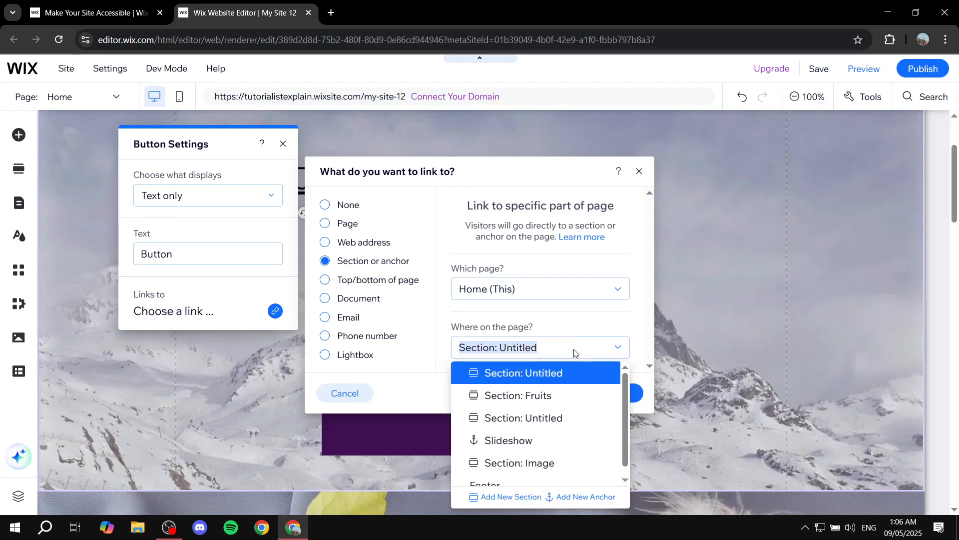
{"action": "left_click", "coordinate": [526, 449]}
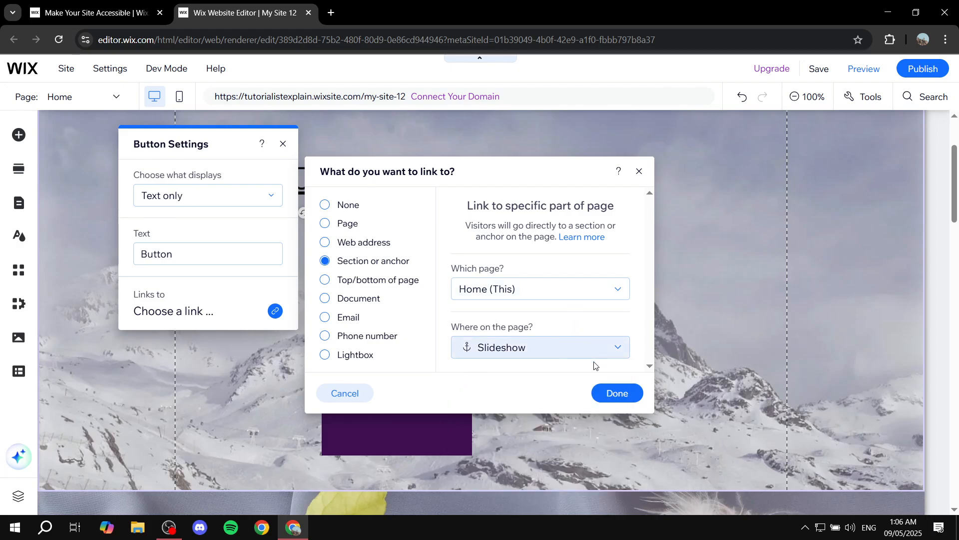
{"action": "left_click", "coordinate": [620, 393]}
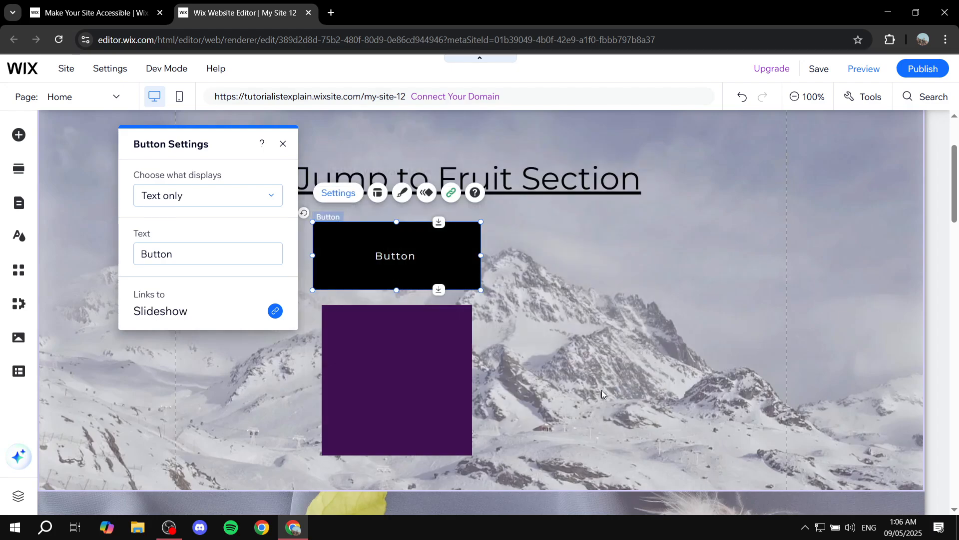
- Change the black button's text to "Slideshow" and close its settings
{"action": "left_click", "coordinate": [211, 254]}
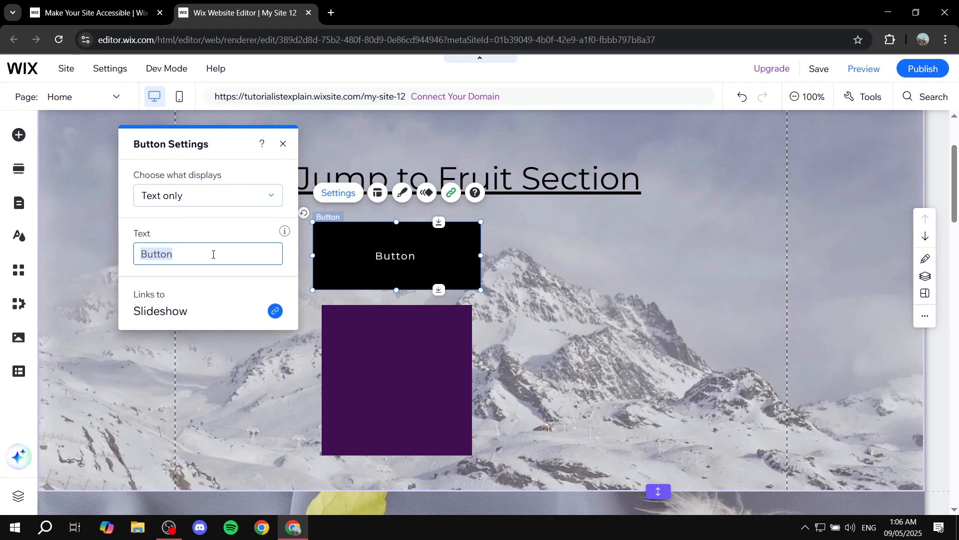
{"action": "type", "text": "Slideshow"}
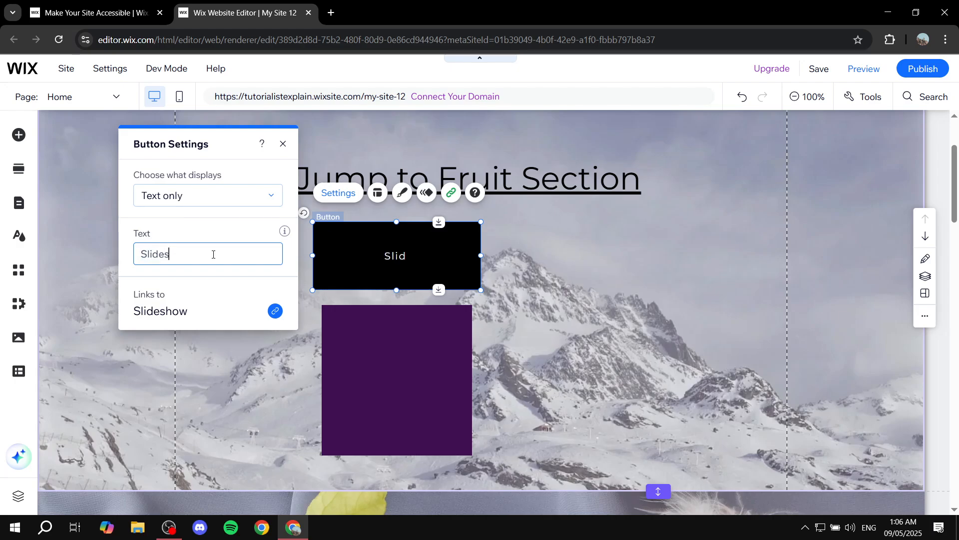
{"action": "left_click", "coordinate": [282, 144]}
- Link the purple square image in the mountain section to the section named Image on the Home page
{"action": "left_click", "coordinate": [417, 383]}
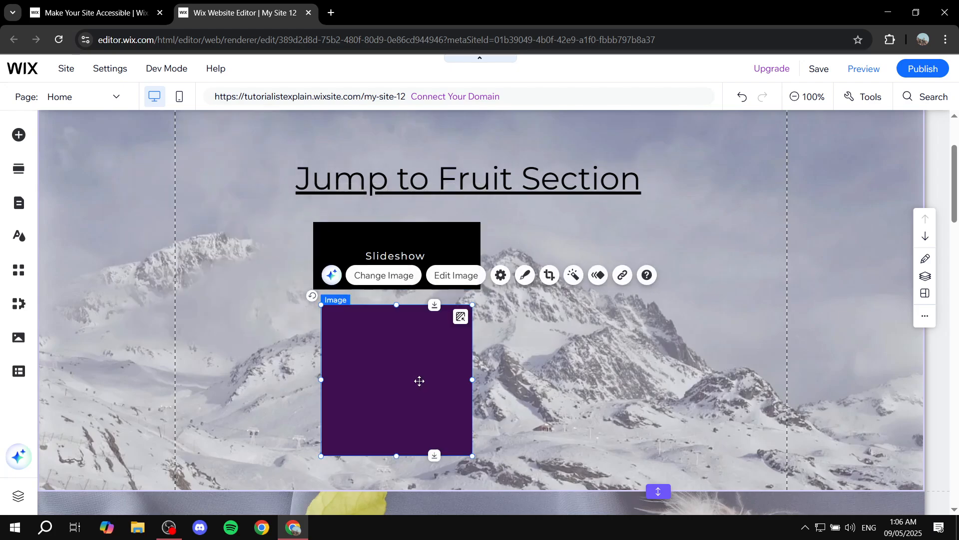
{"action": "left_click", "coordinate": [623, 275]}
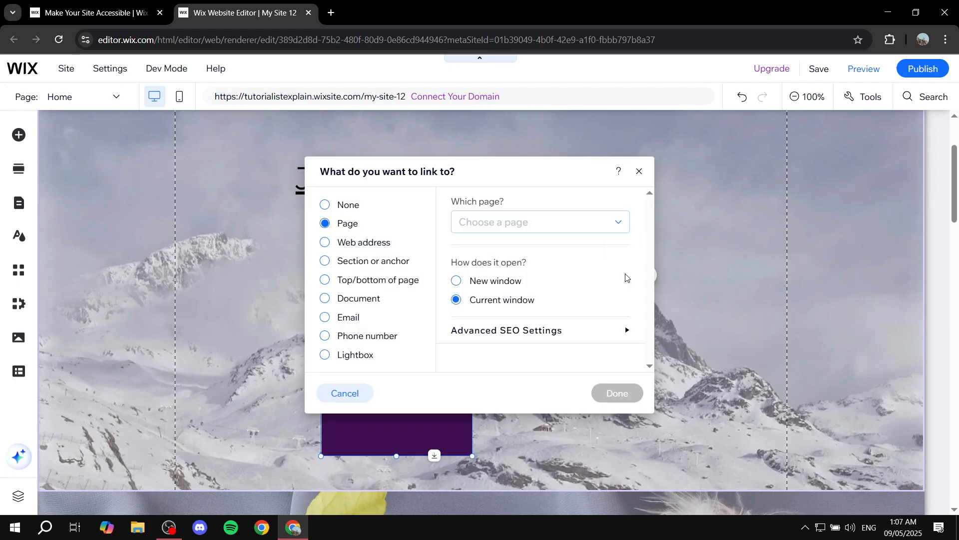
{"action": "left_click", "coordinate": [370, 261]}
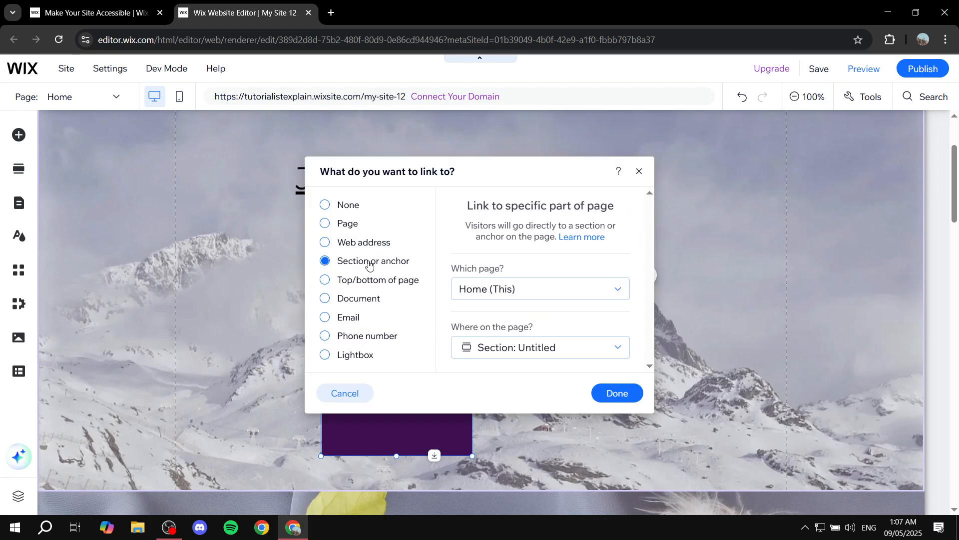
{"action": "left_click", "coordinate": [575, 348]}
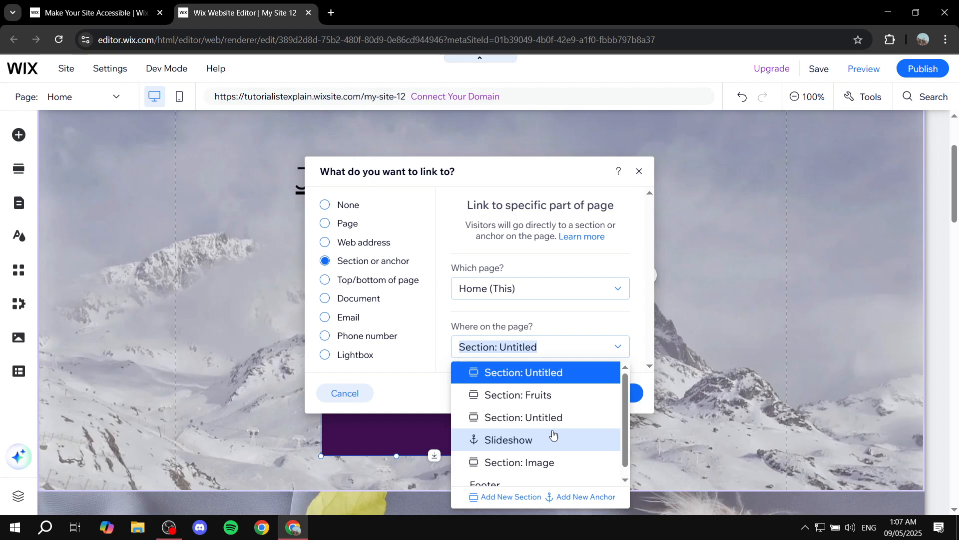
{"action": "left_click", "coordinate": [548, 453]}
{"action": "left_click", "coordinate": [605, 397]}
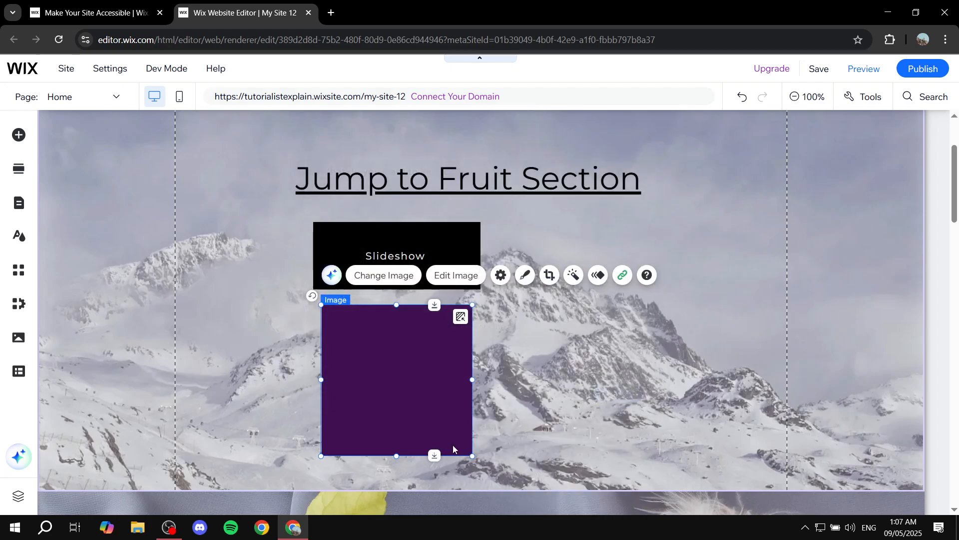
{"action": "left_click", "coordinate": [531, 357]}
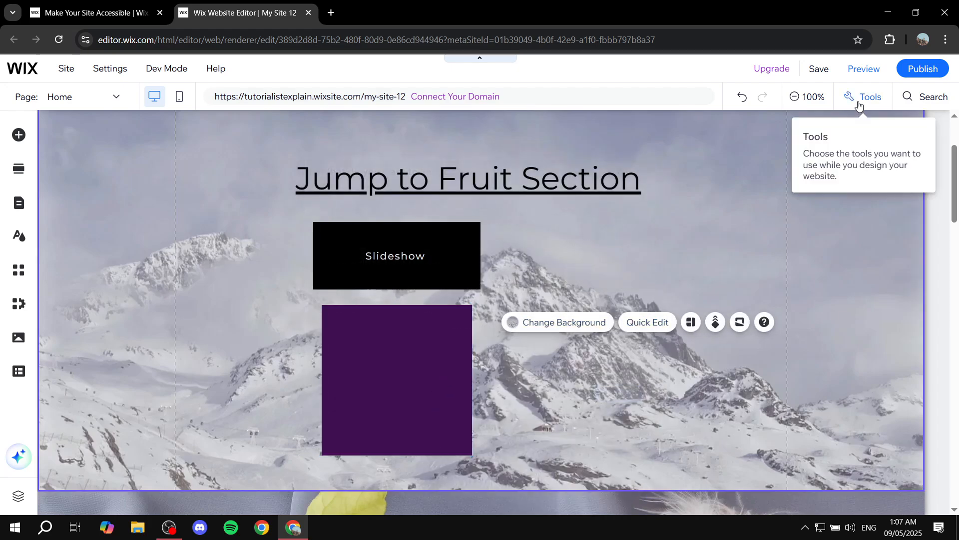
- Preview the site, test the "Jump to Fruit Section" heading link and return to the mountain section
{"action": "left_click", "coordinate": [878, 73]}
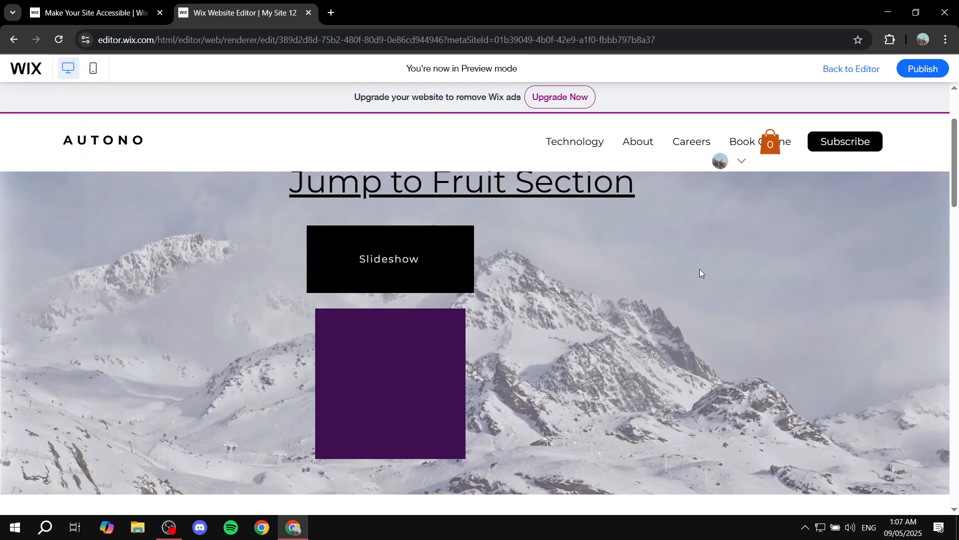
{"action": "scroll", "coordinate": [695, 272], "scroll_direction": "up", "scroll_amount": 3}
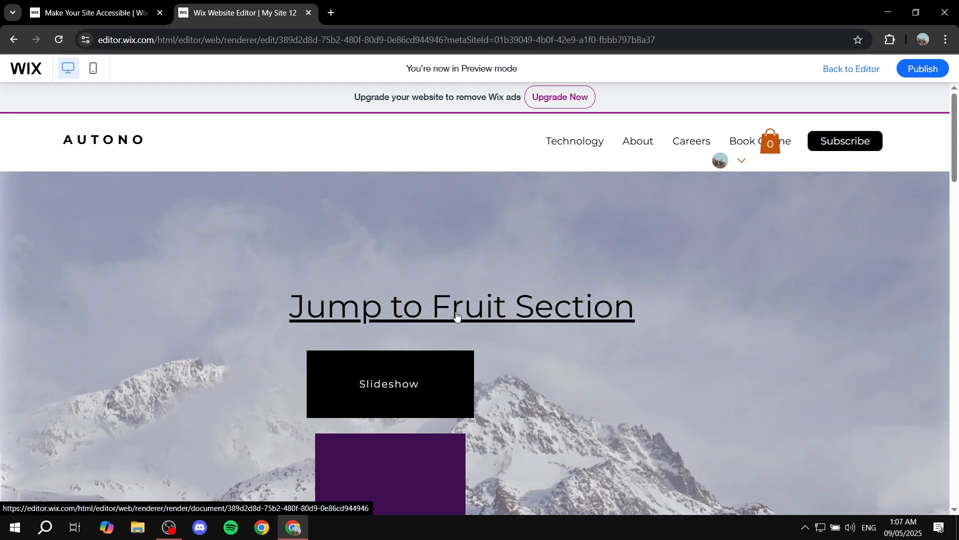
{"action": "left_click", "coordinate": [757, 335]}
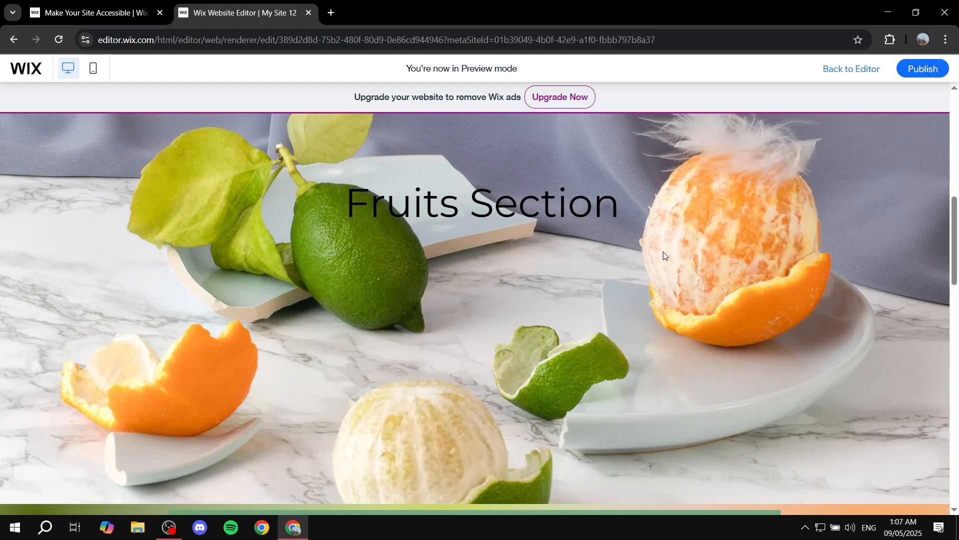
{"action": "scroll", "coordinate": [664, 251], "scroll_direction": "up", "scroll_amount": 7}
{"action": "scroll", "coordinate": [664, 251], "scroll_direction": "up", "scroll_amount": 2}
{"action": "scroll", "coordinate": [663, 251], "scroll_direction": "down", "scroll_amount": 1}
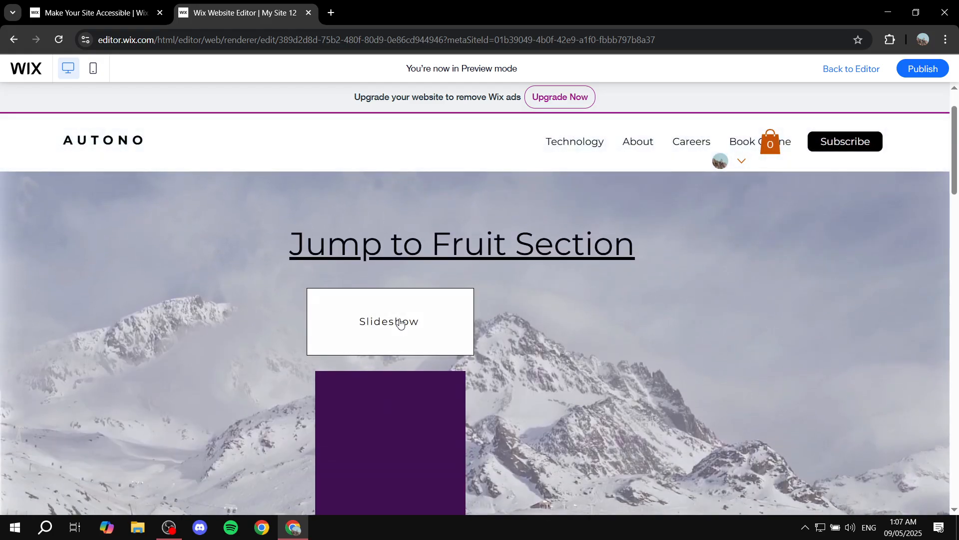
- Test the Slideshow button's link and the purple square's link in the preview, returning to the mountain section after each
{"action": "left_click", "coordinate": [400, 322]}
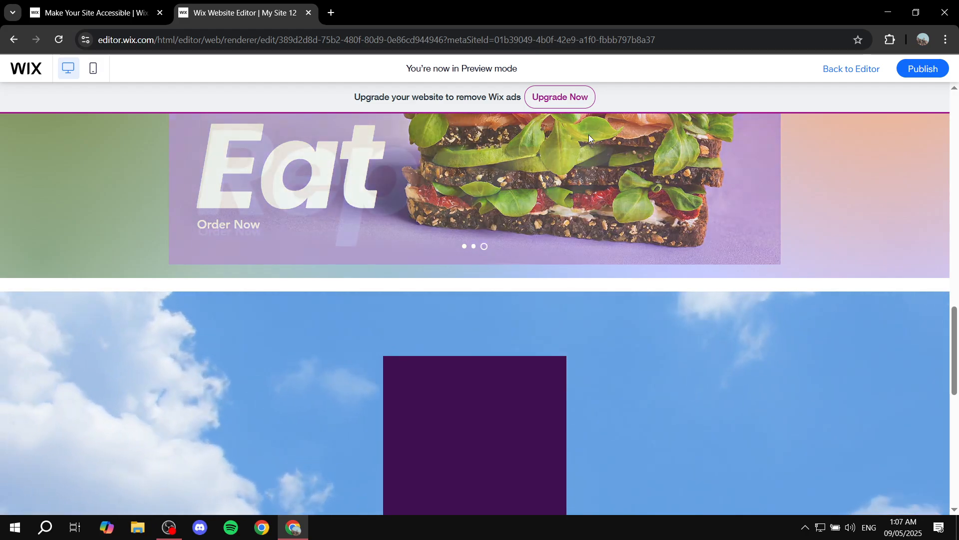
{"action": "scroll", "coordinate": [802, 214], "scroll_direction": "up", "scroll_amount": 15}
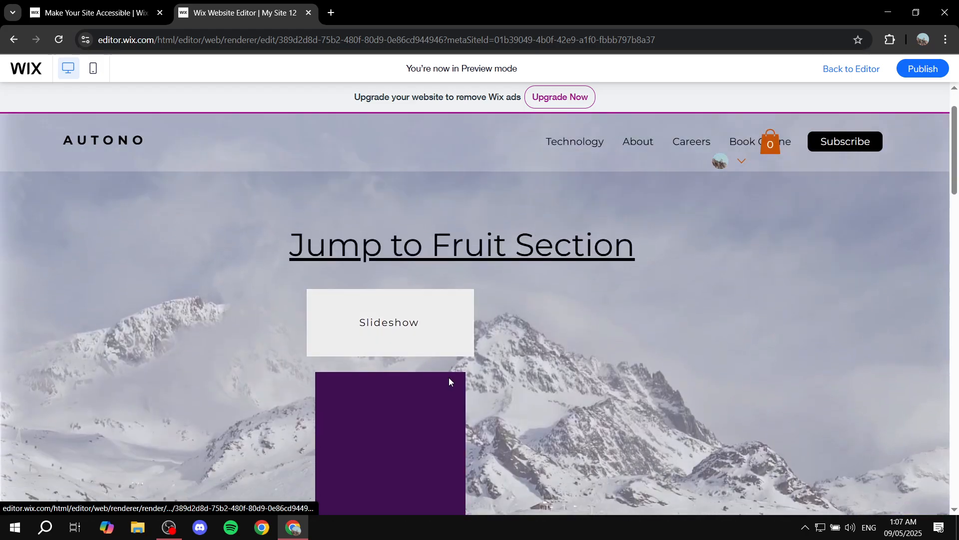
{"action": "left_click", "coordinate": [449, 379]}
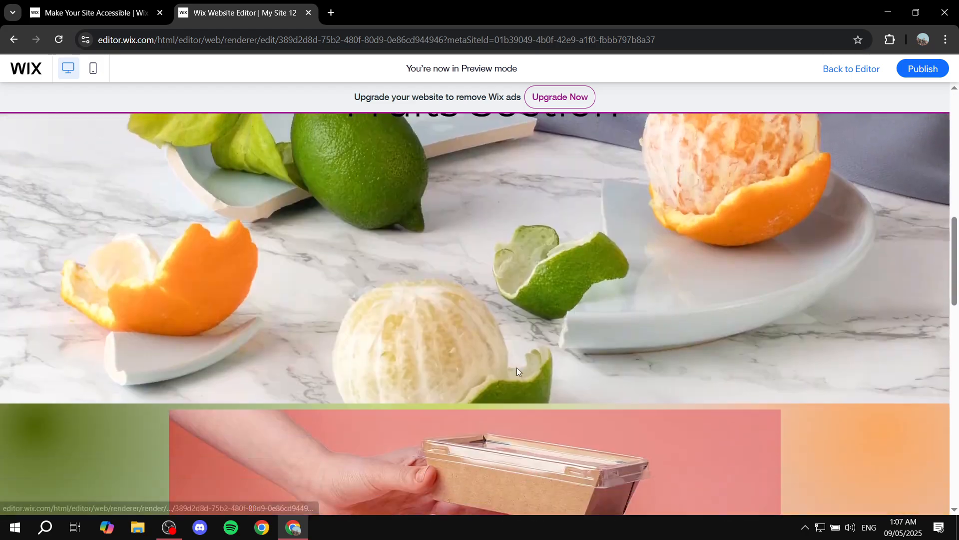
{"action": "scroll", "coordinate": [493, 216], "scroll_direction": "up", "scroll_amount": 12}
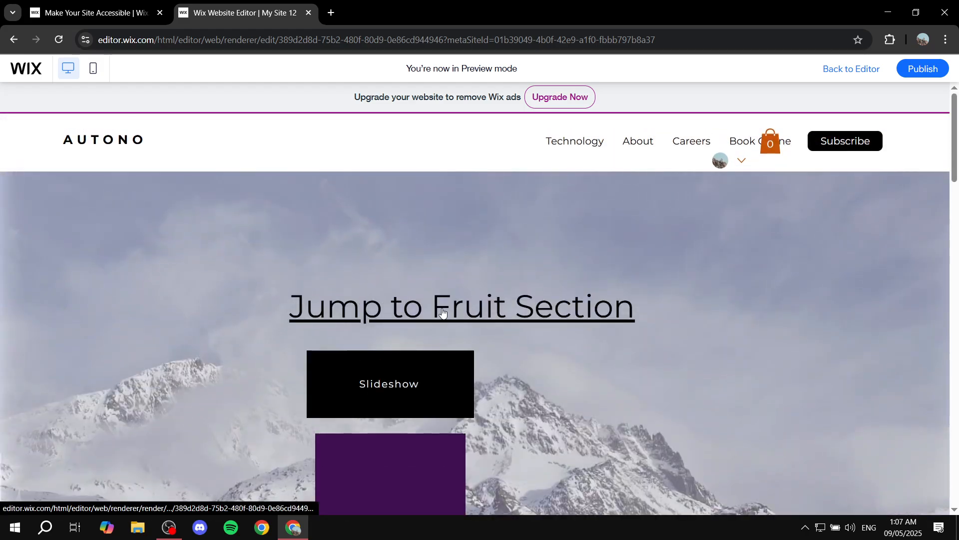
- Follow the heading, Slideshow button and purple square links once more, returning to the mountain section after each jump
{"action": "left_click", "coordinate": [489, 295]}
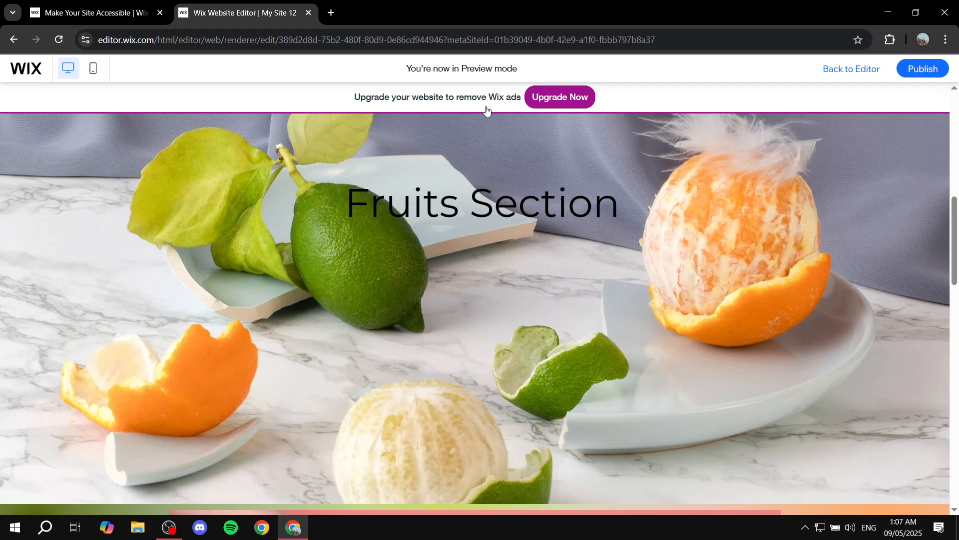
{"action": "scroll", "coordinate": [574, 170], "scroll_direction": "up", "scroll_amount": 1}
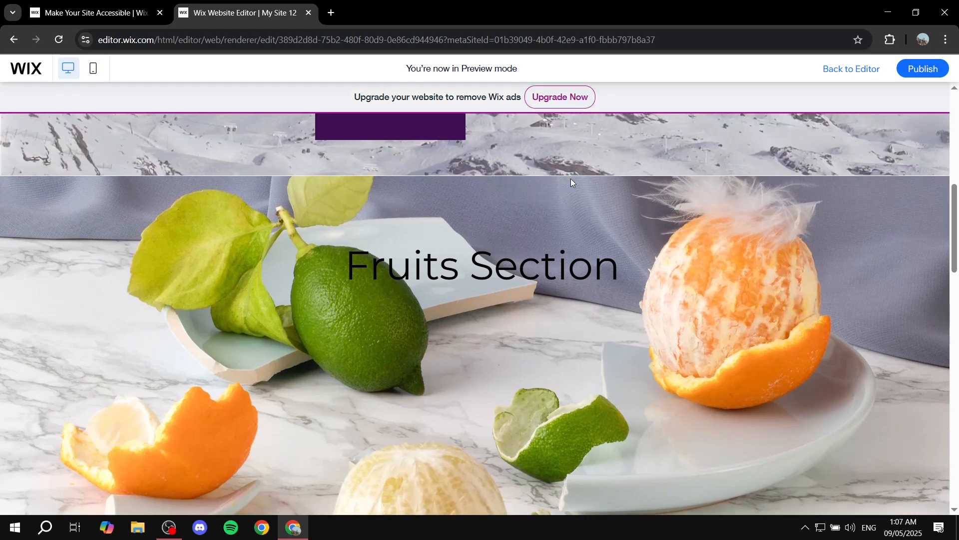
{"action": "scroll", "coordinate": [588, 193], "scroll_direction": "up", "scroll_amount": 5}
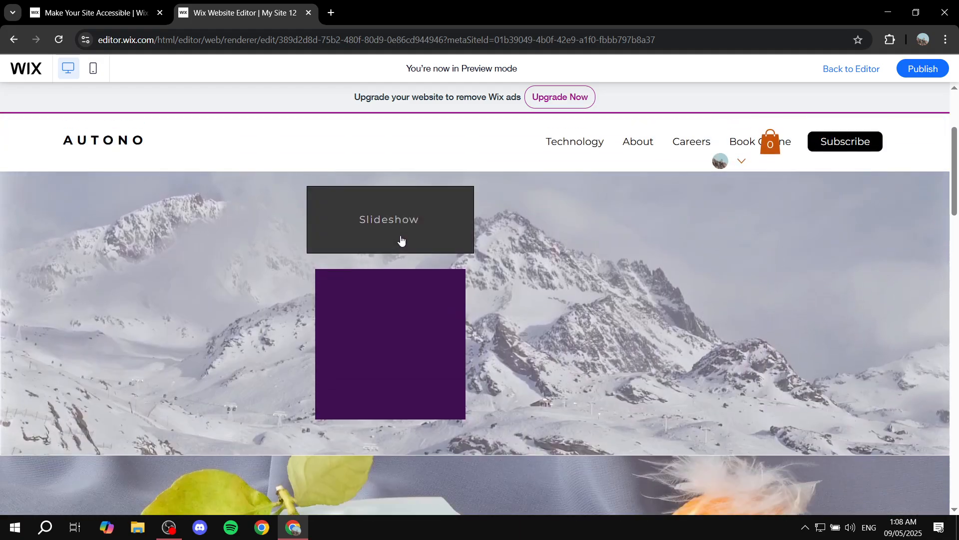
{"action": "left_click", "coordinate": [400, 237]}
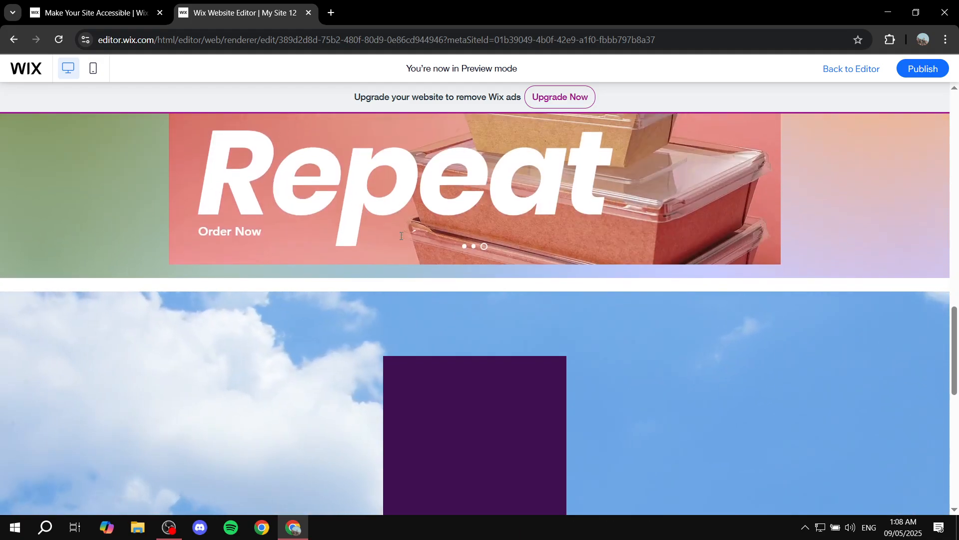
{"action": "scroll", "coordinate": [389, 244], "scroll_direction": "up", "scroll_amount": 16}
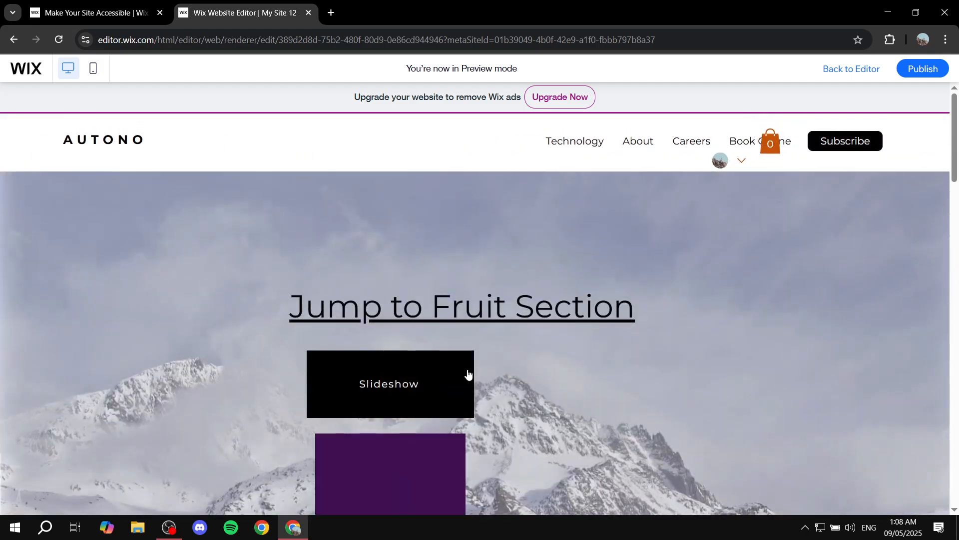
{"action": "left_click", "coordinate": [460, 391]}
{"action": "scroll", "coordinate": [516, 223], "scroll_direction": "up", "scroll_amount": 3}
{"action": "scroll", "coordinate": [683, 224], "scroll_direction": "down", "scroll_amount": 20}
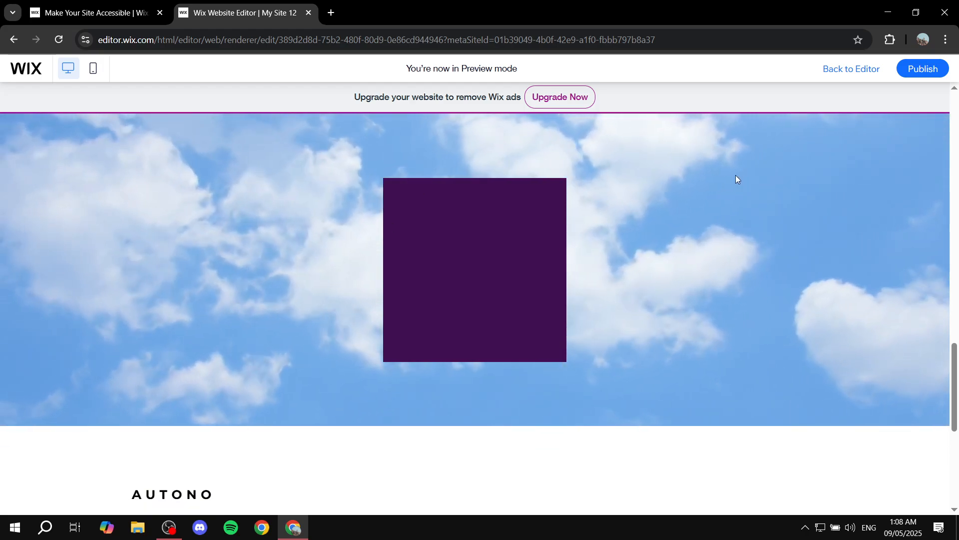
{"action": "scroll", "coordinate": [801, 176], "scroll_direction": "up", "scroll_amount": 20}
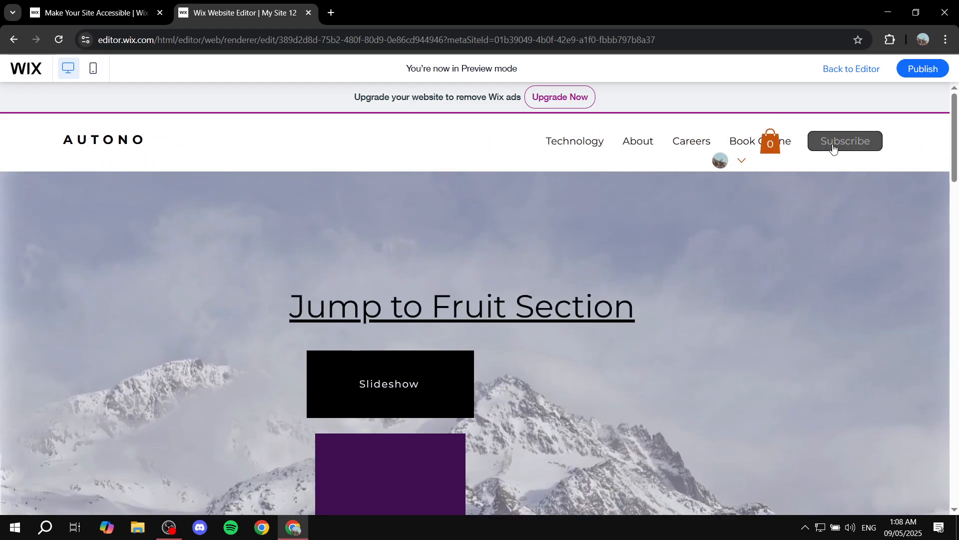